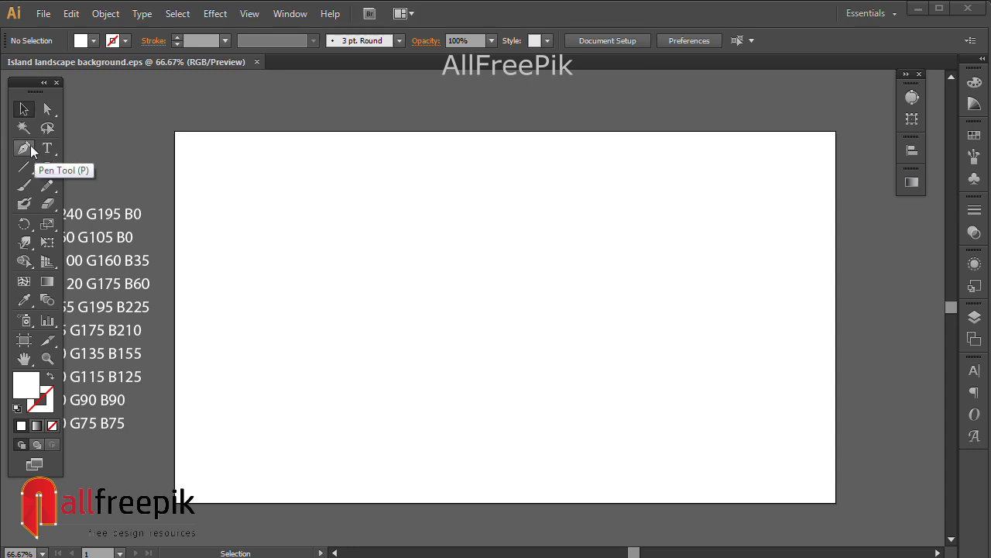
- Draw a rectangular band with the Pen tool across the artboard, extending past its right edge
{"action": "left_click", "coordinate": [26, 148]}
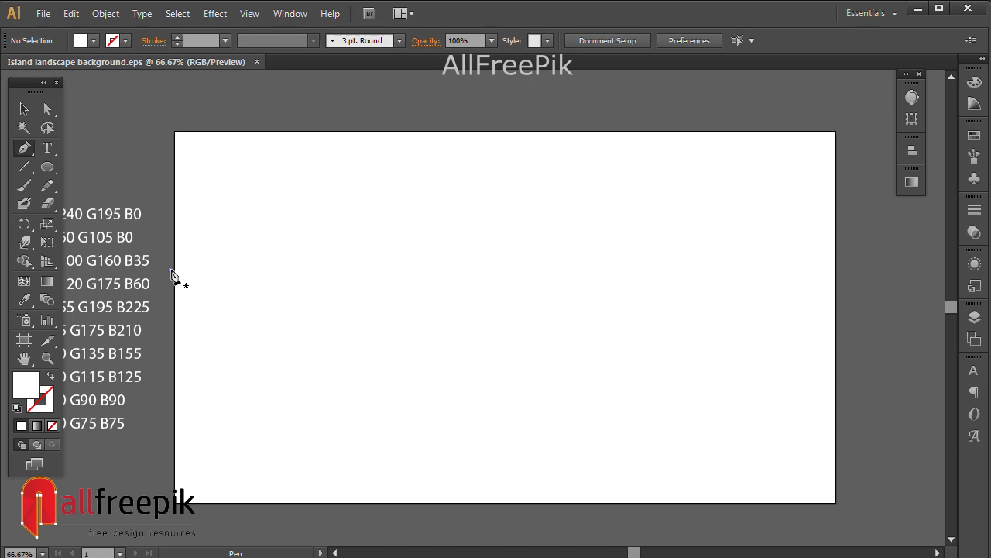
{"action": "left_click", "coordinate": [171, 271]}
{"action": "left_click", "coordinate": [859, 270]}
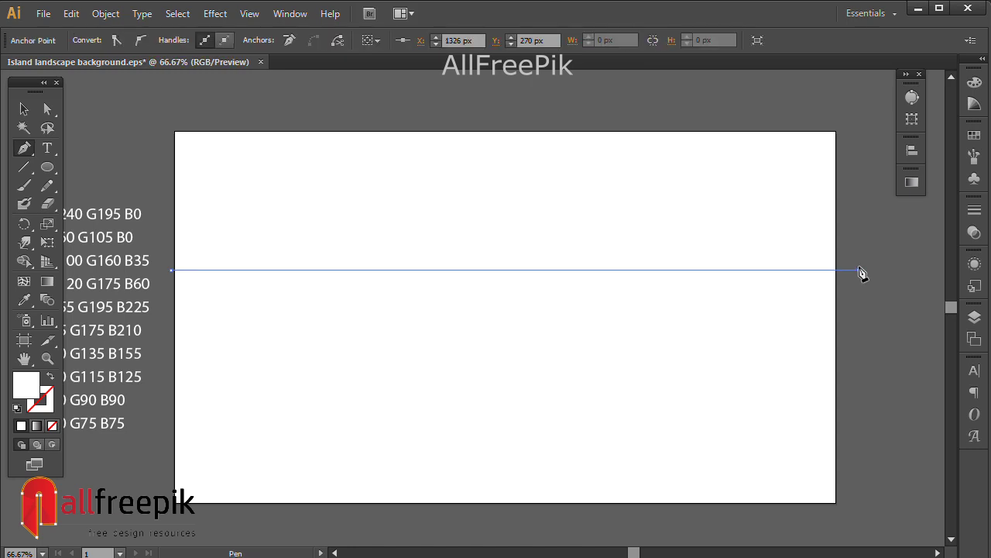
{"action": "left_click", "coordinate": [858, 330]}
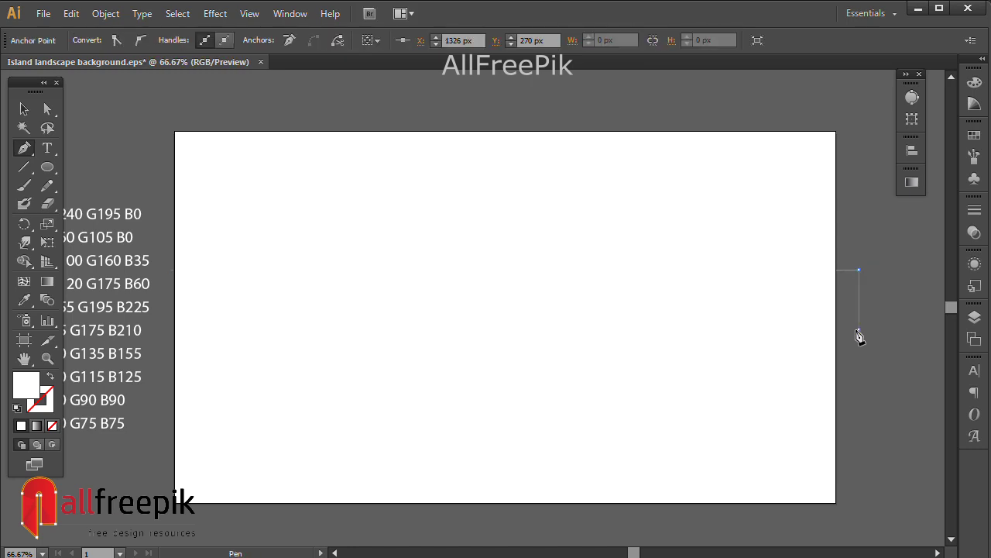
{"action": "left_click", "coordinate": [171, 288], "text": "shift"}
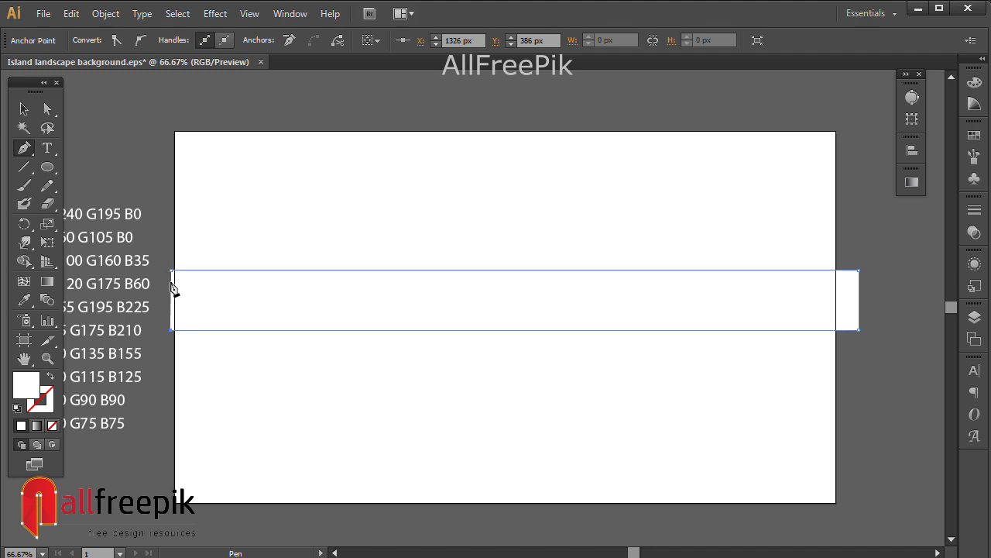
{"action": "left_click", "coordinate": [171, 271]}
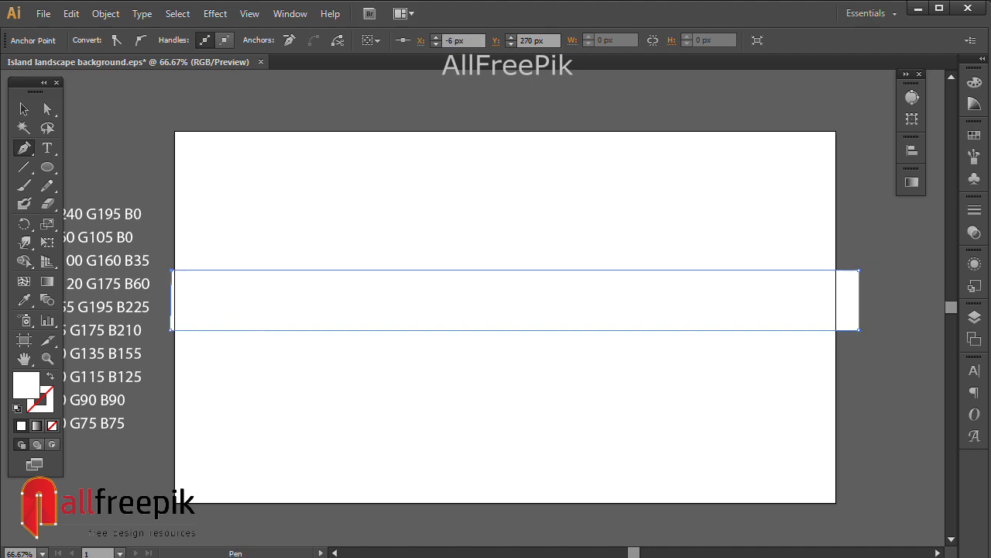
- Fill the band with the light blue R55 G195 B225 swatch using the Eyedropper
{"action": "key", "text": "v"}
{"action": "left_click", "coordinate": [604, 212]}
{"action": "left_click_drag", "start_coordinate": [594, 209], "coordinate": [761, 202]}
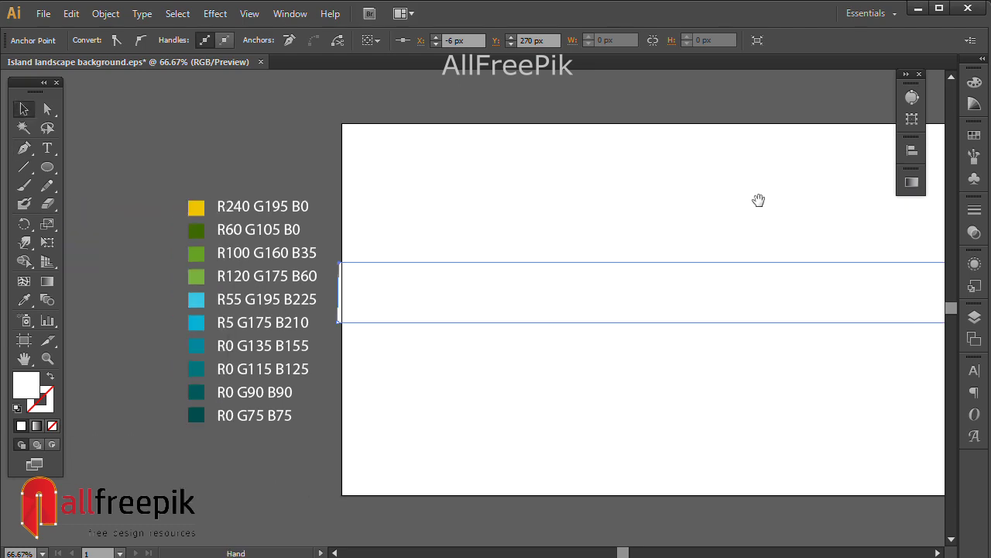
{"action": "left_click", "coordinate": [24, 300]}
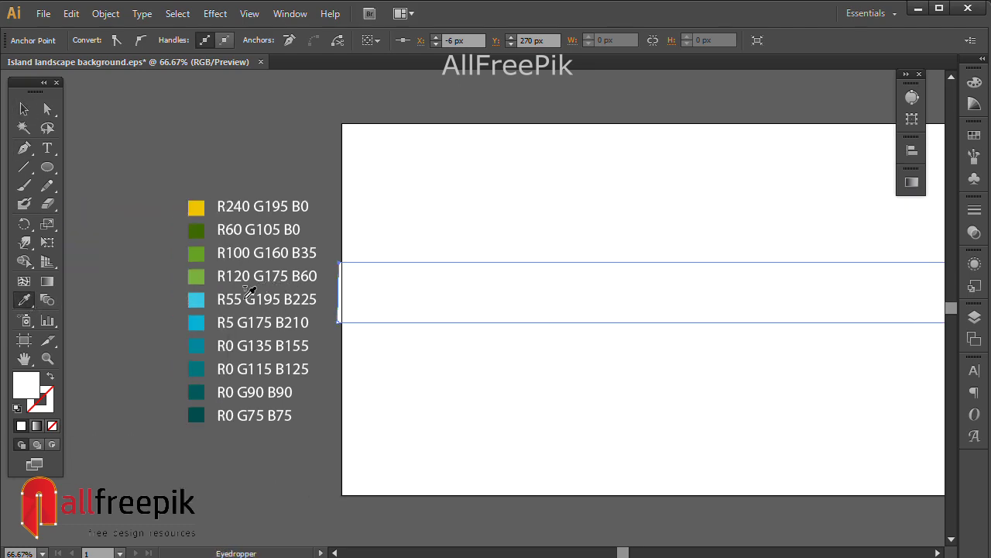
{"action": "left_click", "coordinate": [200, 294]}
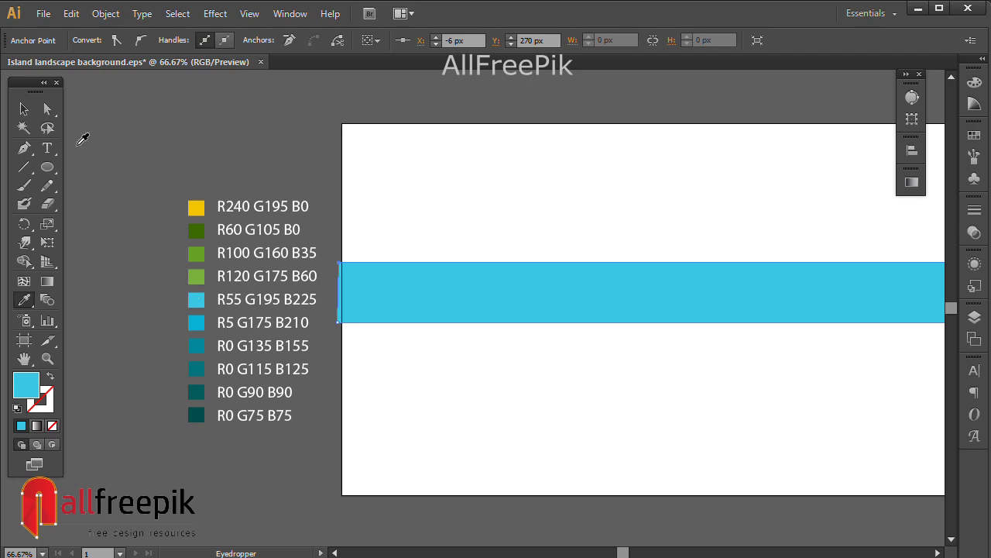
- Select the band with Direct Selection to expose its anchor points
{"action": "left_click", "coordinate": [47, 109]}
{"action": "left_click", "coordinate": [140, 115]}
{"action": "left_click_drag", "start_coordinate": [458, 217], "coordinate": [319, 233]}
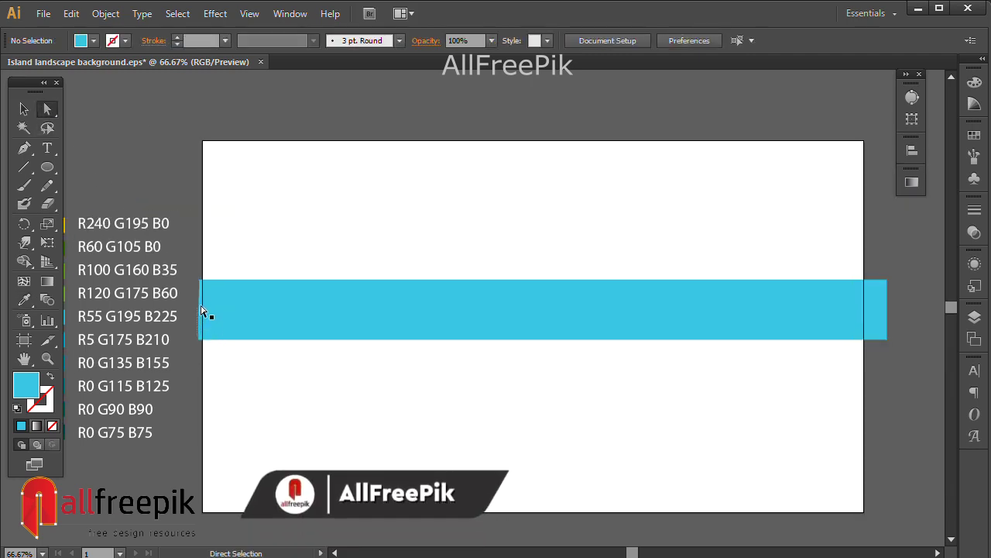
{"action": "left_click", "coordinate": [199, 340]}
- Raise the band's bottom-left anchor into a wedge and Alt-drag a copy lower down
{"action": "left_click_drag", "start_coordinate": [200, 340], "coordinate": [200, 293]}
{"action": "key", "text": "v"}
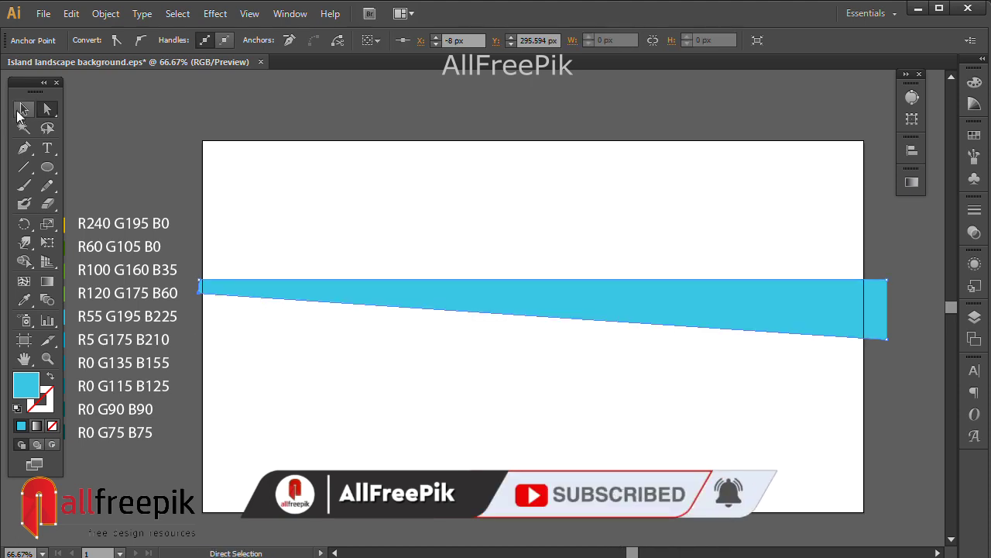
{"action": "left_click", "coordinate": [532, 137]}
{"action": "left_click_drag", "start_coordinate": [572, 292], "coordinate": [564, 329]}
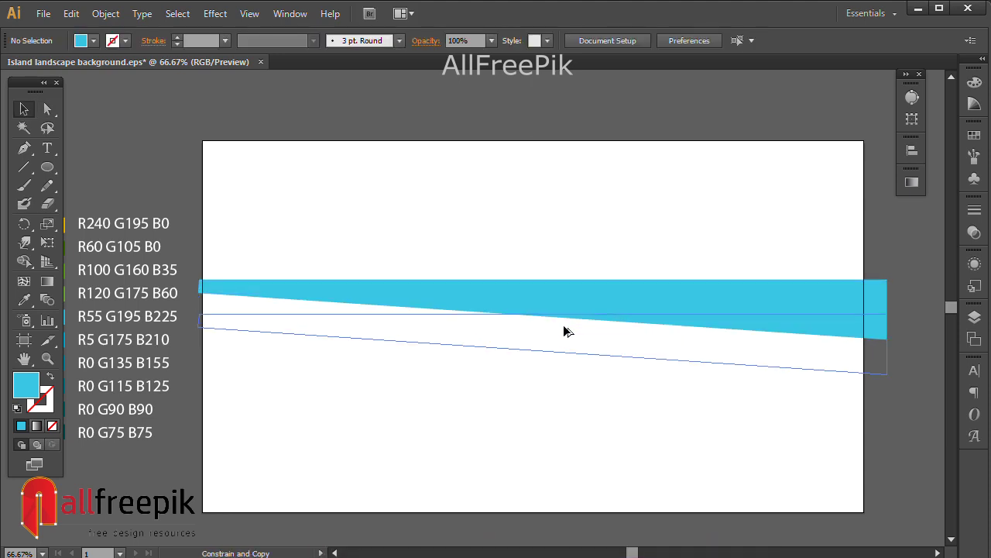
- Reflect the copied band left-to-right with Transform > Reflect
{"action": "right_click", "coordinate": [564, 333]}
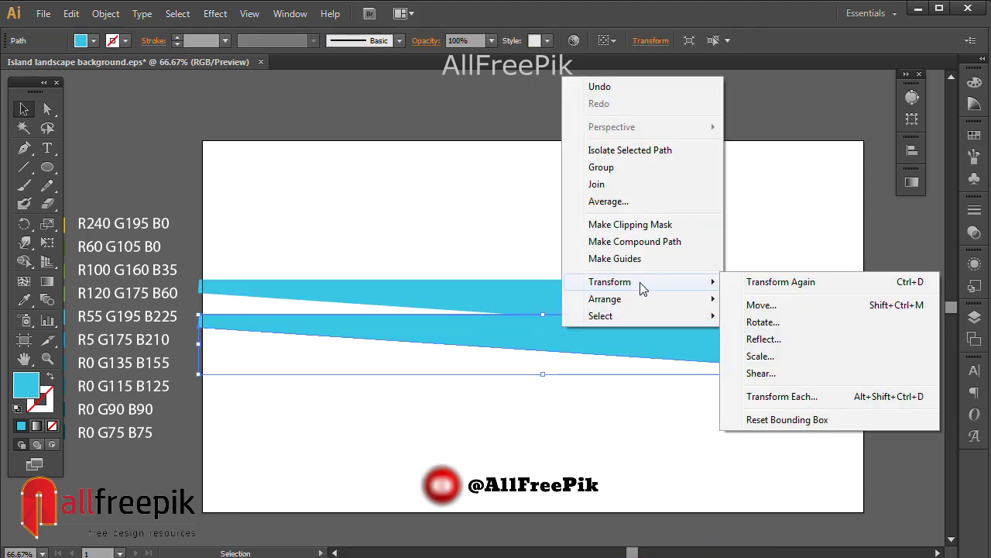
{"action": "left_click", "coordinate": [780, 341]}
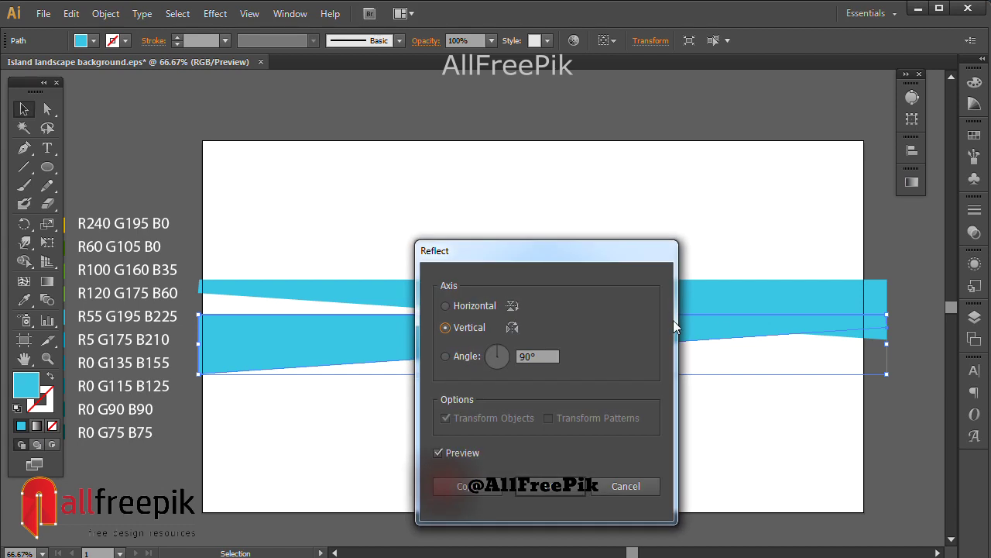
{"action": "left_click", "coordinate": [475, 307]}
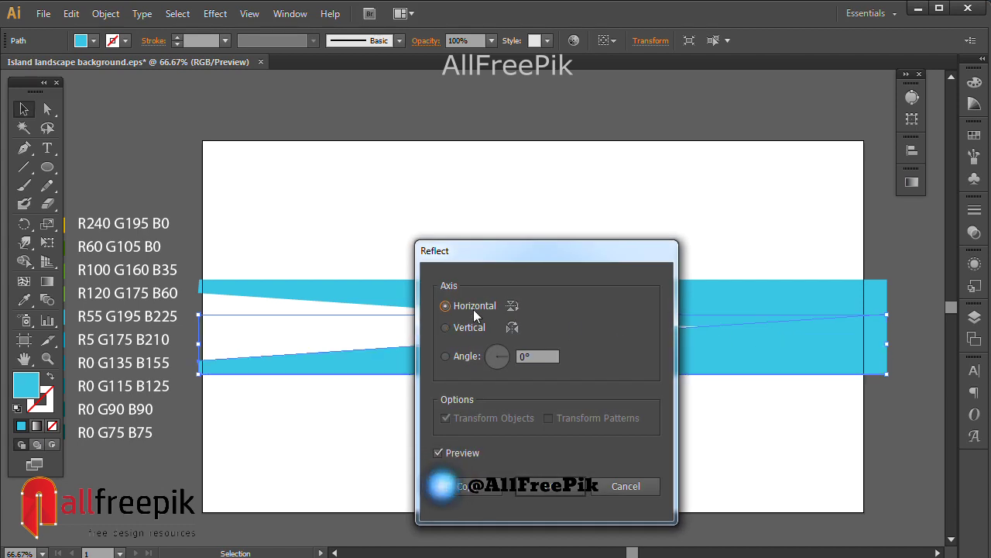
{"action": "left_click", "coordinate": [472, 328]}
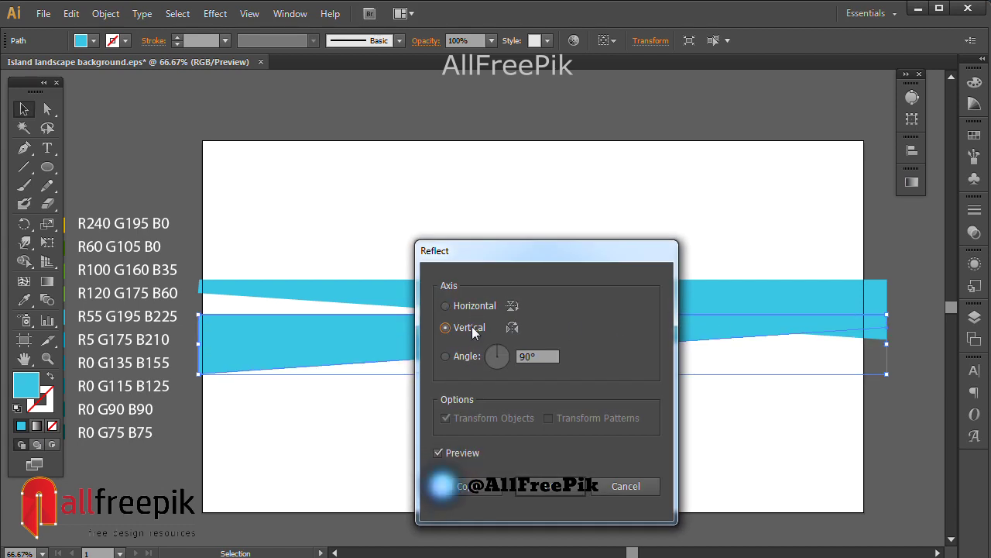
{"action": "left_click", "coordinate": [533, 488]}
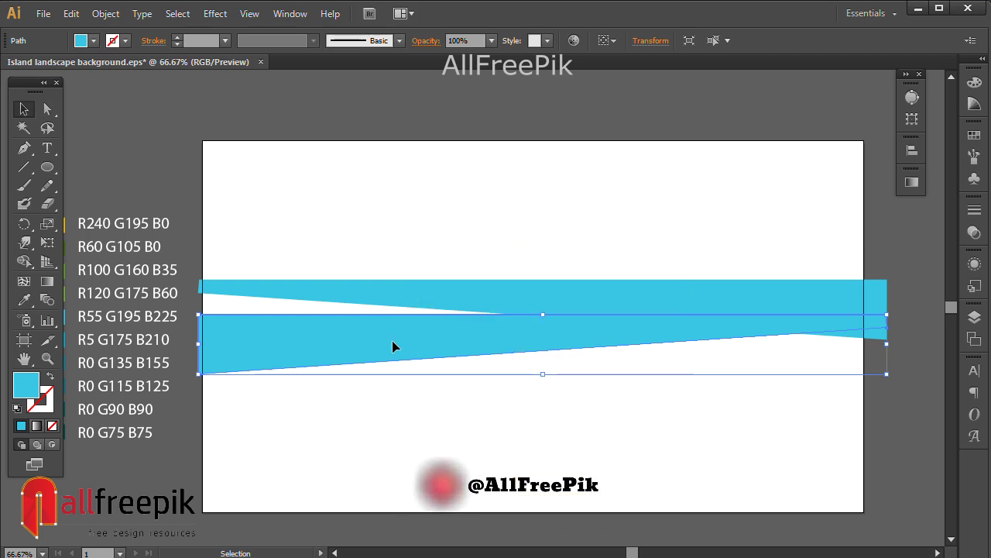
- Reflect the copy top-to-bottom so it mirrors the original with a slanted gap
{"action": "right_click", "coordinate": [394, 345]}
{"action": "mouse_move", "coordinate": [422, 329]}
{"action": "left_click", "coordinate": [628, 356]}
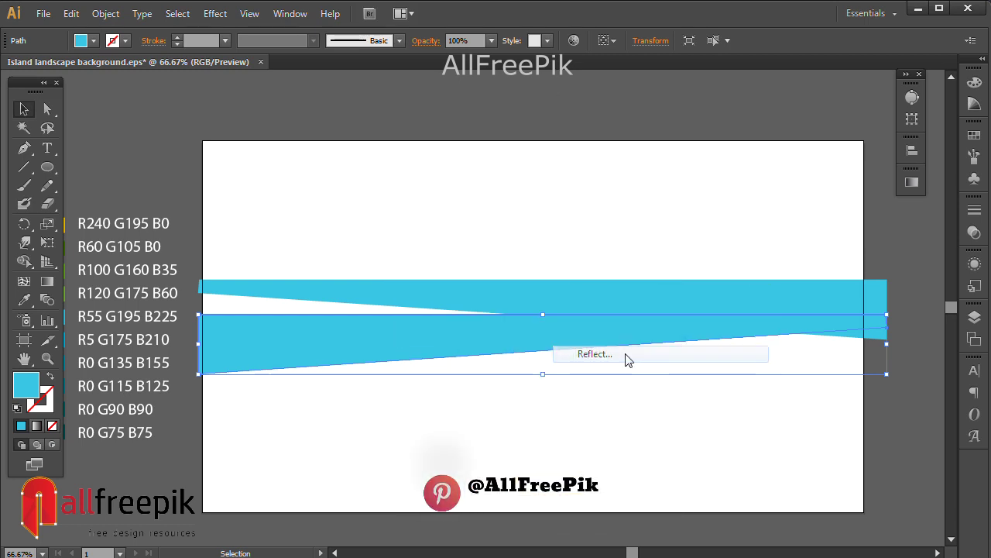
{"action": "left_click", "coordinate": [490, 307]}
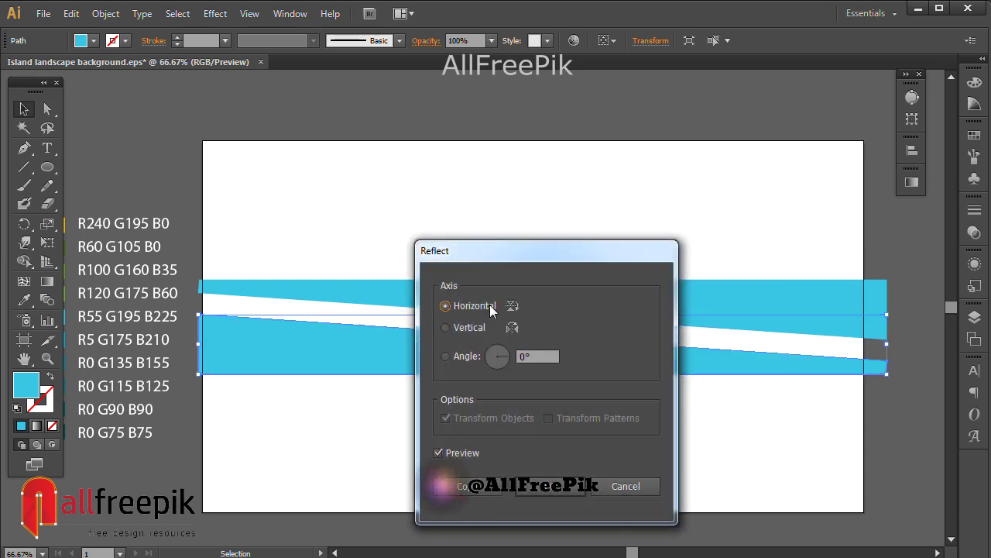
{"action": "left_click", "coordinate": [533, 486]}
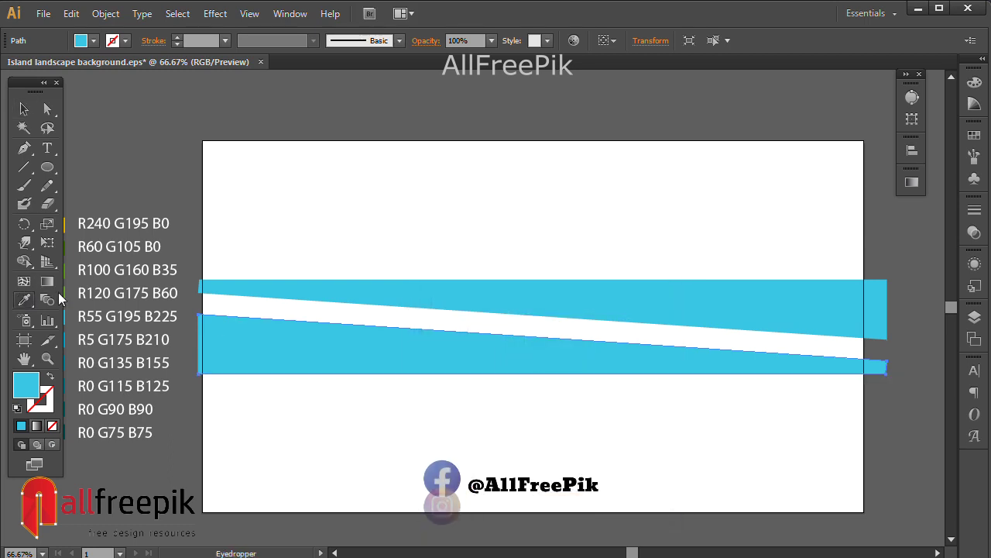
{"action": "left_click_drag", "start_coordinate": [99, 307], "coordinate": [218, 302]}
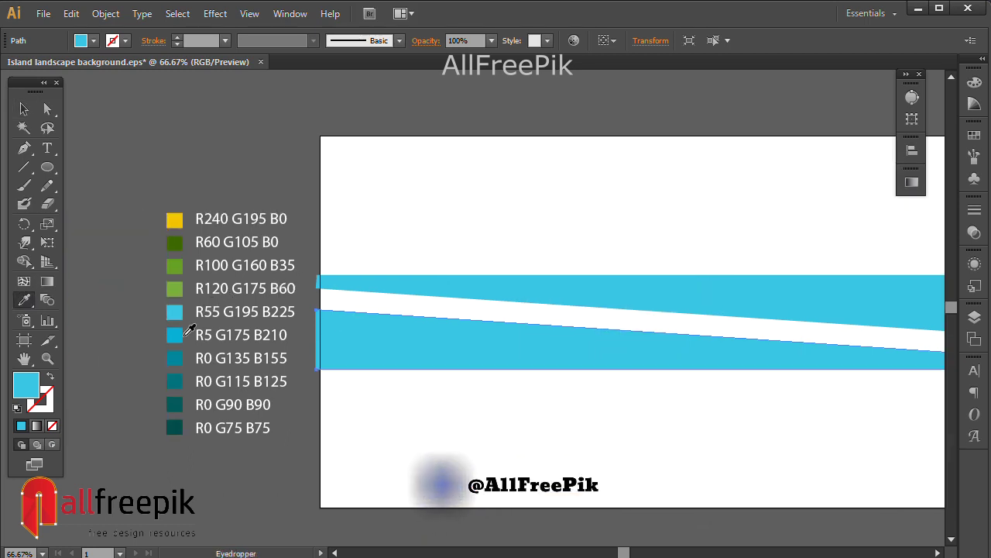
- Colour the lower band R5 G175 B210 blue and move it up to close the gap
{"action": "left_click", "coordinate": [175, 335]}
{"action": "left_click", "coordinate": [23, 109]}
{"action": "left_click", "coordinate": [442, 193]}
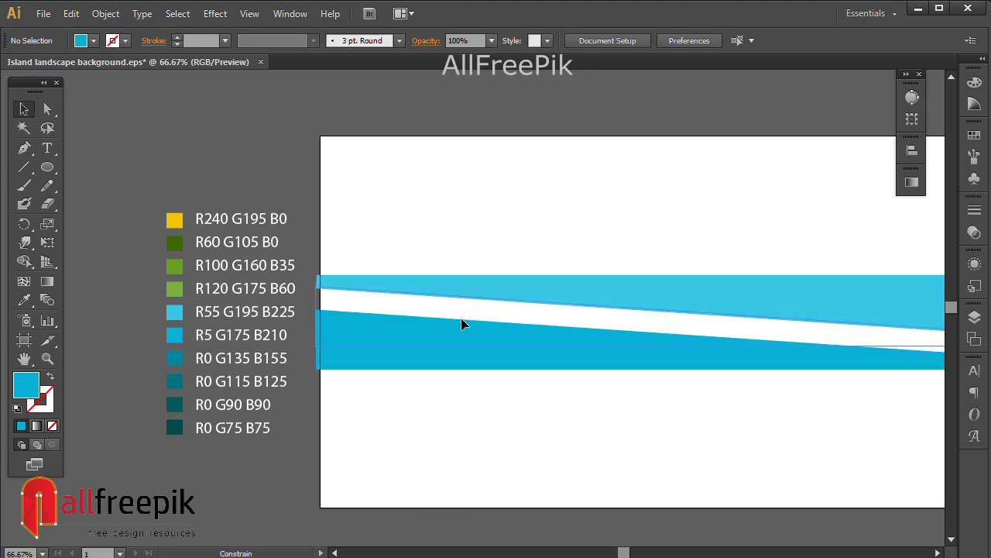
{"action": "left_click_drag", "start_coordinate": [462, 323], "coordinate": [524, 305]}
{"action": "left_click_drag", "start_coordinate": [575, 221], "coordinate": [452, 222]}
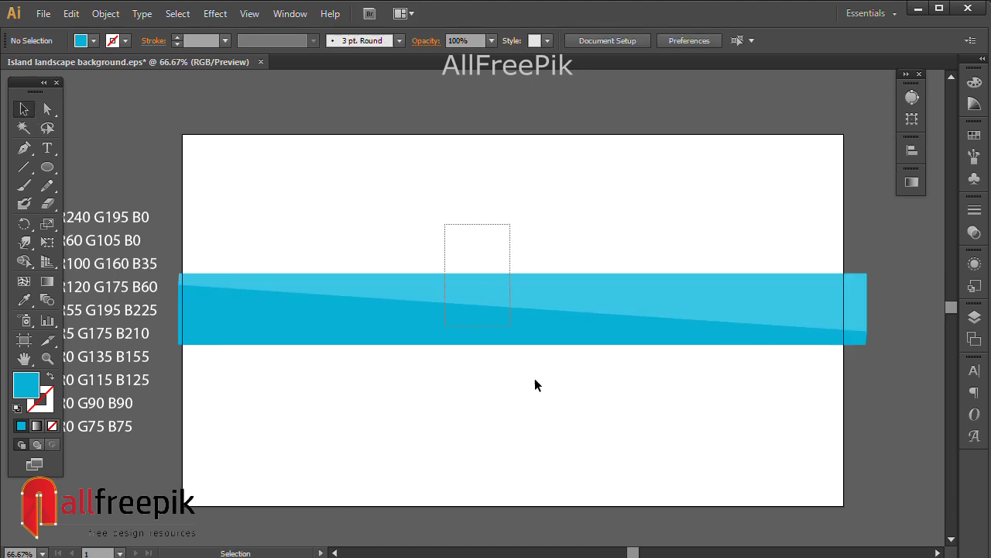
- Copy both blue bands directly below and colour one band dark teal R0 G135 B155
{"action": "left_click_drag", "start_coordinate": [482, 310], "coordinate": [486, 376]}
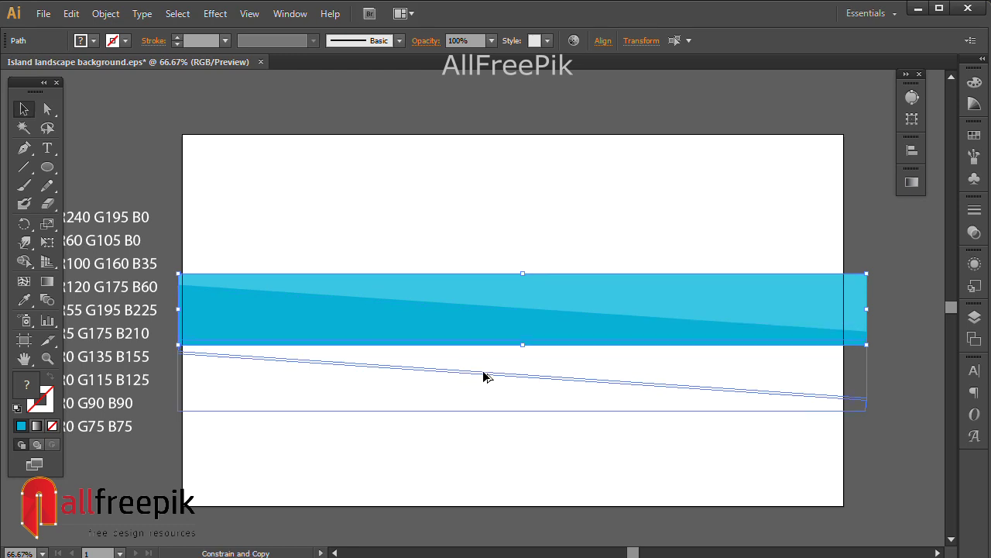
{"action": "left_click_drag", "start_coordinate": [488, 377], "coordinate": [488, 377]}
{"action": "left_click", "coordinate": [490, 230]}
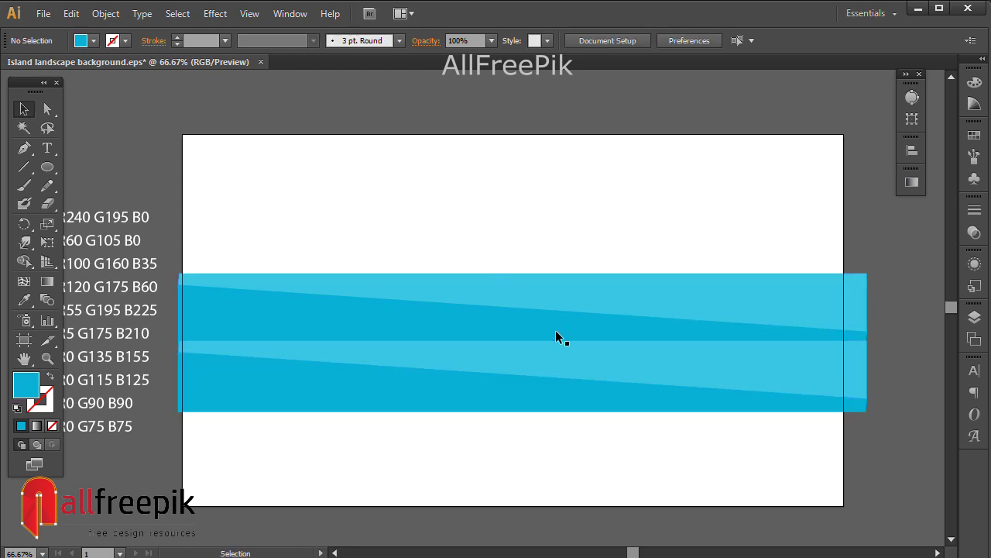
{"action": "left_click", "coordinate": [564, 348]}
{"action": "left_click_drag", "start_coordinate": [565, 348], "coordinate": [664, 279]}
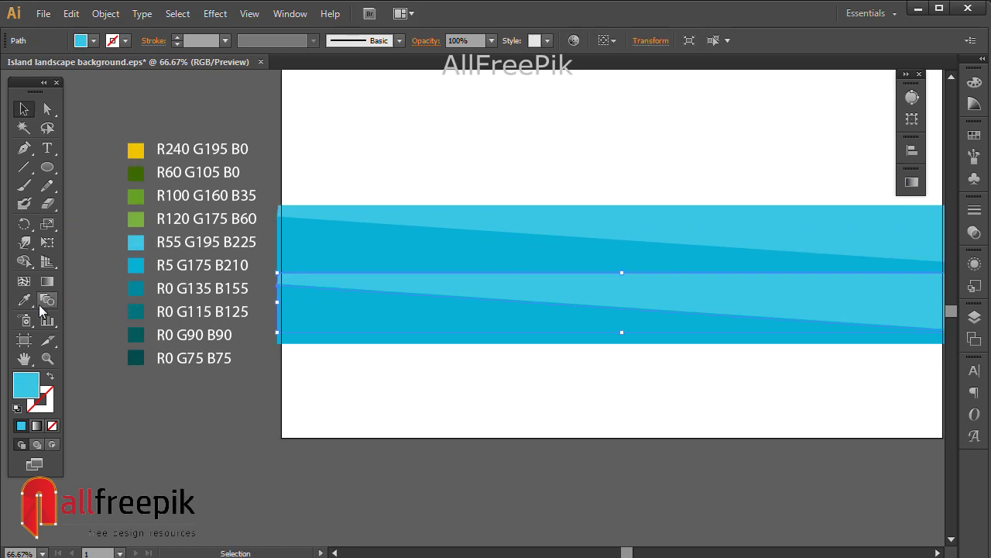
{"action": "key", "text": "i"}
{"action": "left_click", "coordinate": [145, 286]}
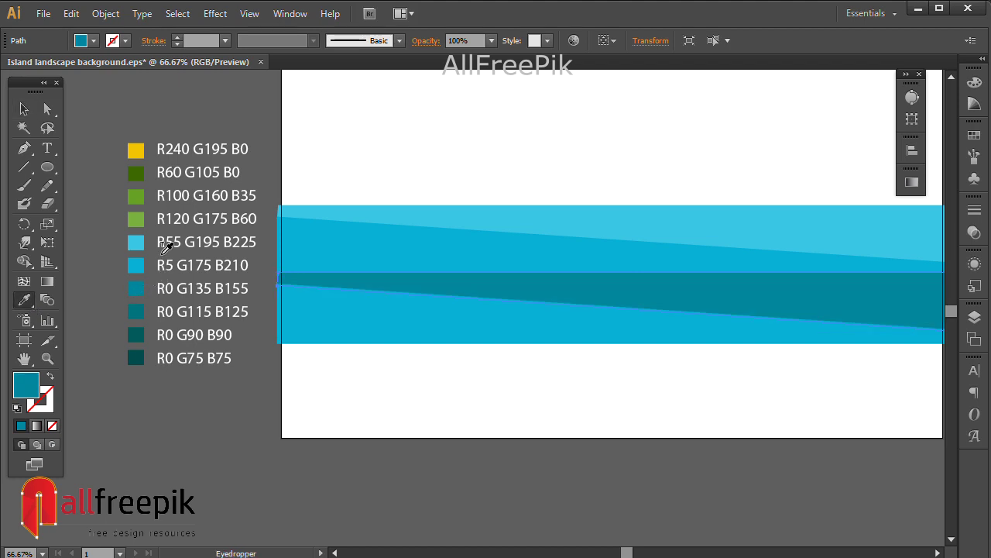
- Fill the bottom stripe with R0 G115 B125 teal
{"action": "left_click", "coordinate": [23, 108]}
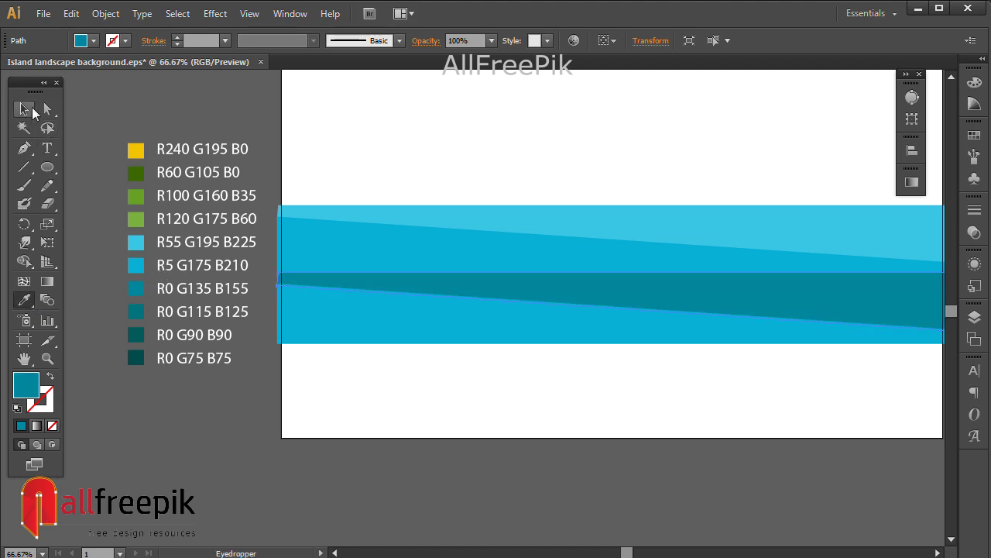
{"action": "left_click", "coordinate": [25, 299]}
{"action": "left_click", "coordinate": [137, 310]}
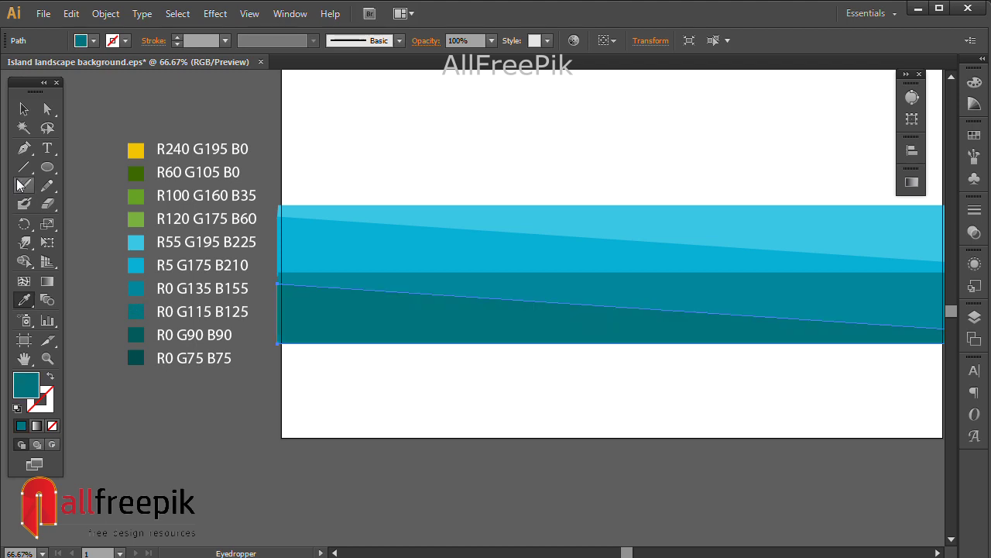
{"action": "left_click", "coordinate": [23, 108]}
{"action": "left_click", "coordinate": [577, 397]}
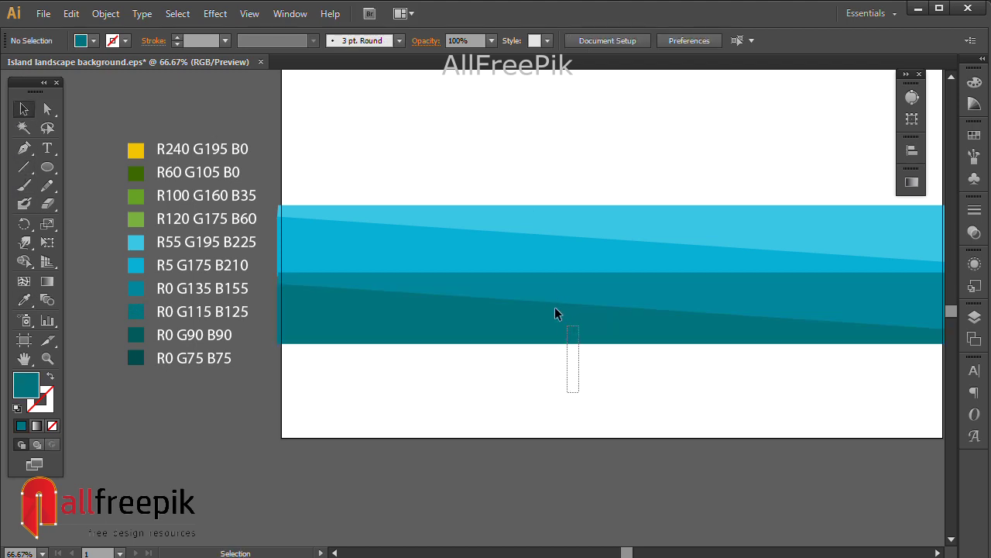
- Duplicate the bottom teal stripe below and recolour its upper piece darker teal R0 G90 B90
{"action": "left_click_drag", "start_coordinate": [549, 294], "coordinate": [560, 365]}
{"action": "key", "text": "ctrl+shift+a"}
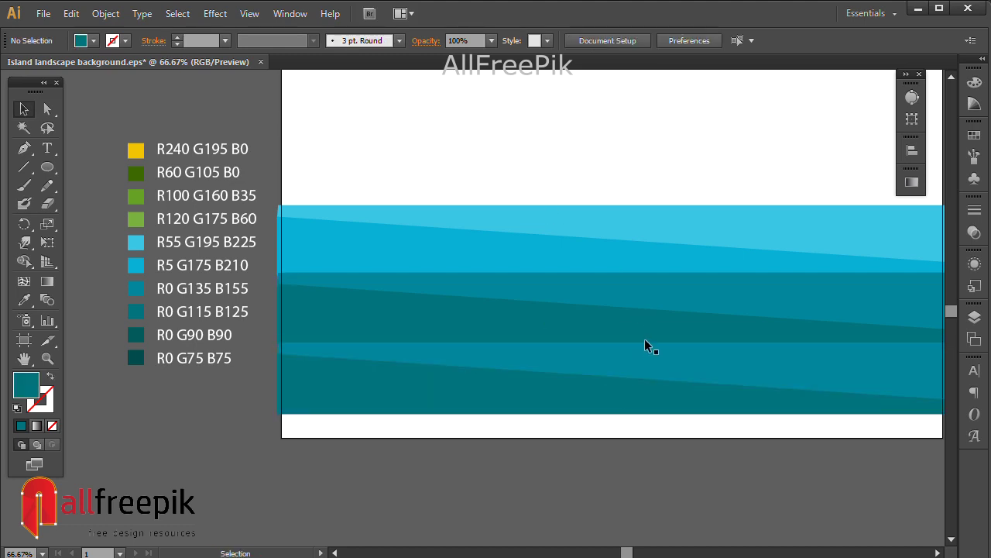
{"action": "left_click", "coordinate": [649, 358]}
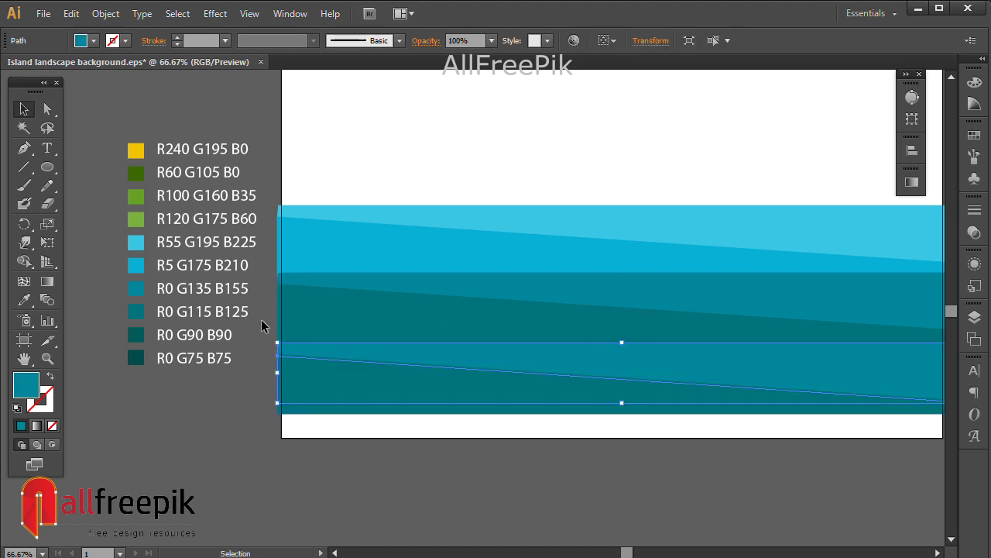
{"action": "left_click", "coordinate": [24, 299]}
{"action": "left_click", "coordinate": [140, 329]}
- Fill the new stripe's bottom wedge with R0 G75 B75 teal
{"action": "key", "text": "v"}
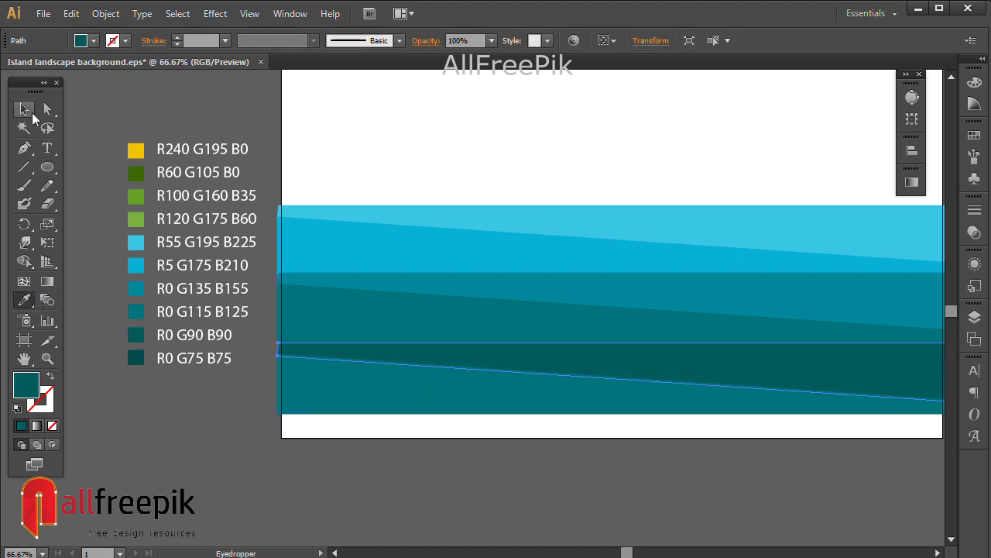
{"action": "left_click", "coordinate": [374, 384]}
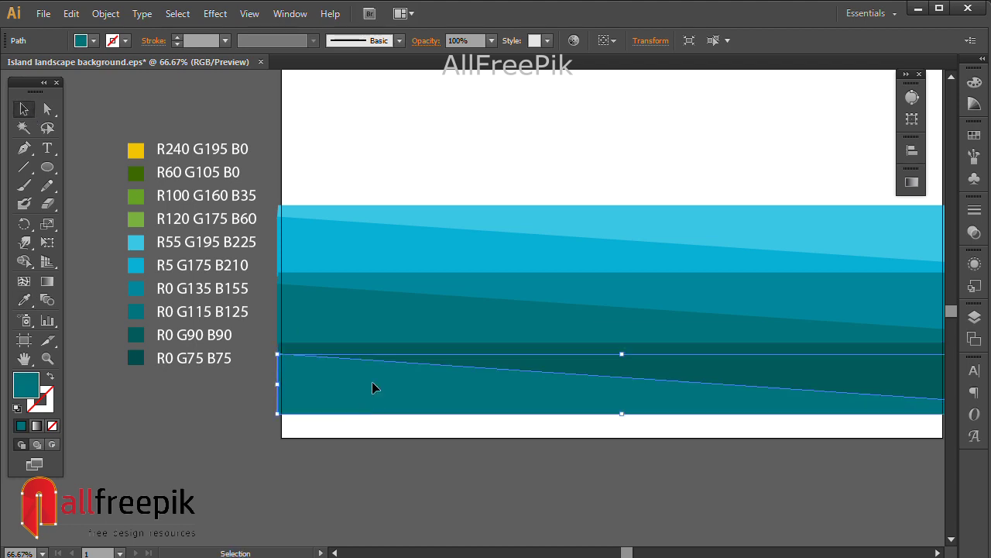
{"action": "left_click", "coordinate": [24, 300]}
{"action": "left_click", "coordinate": [141, 359]}
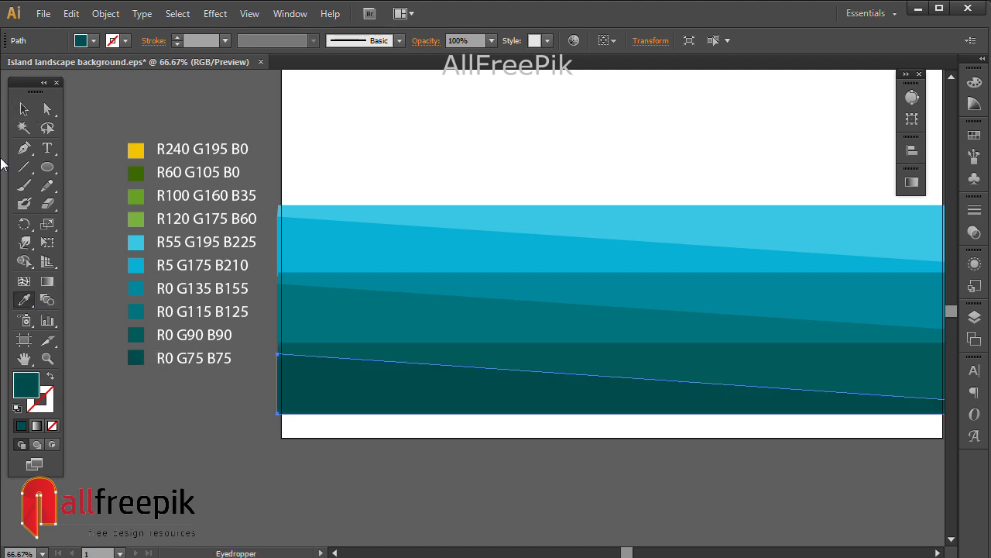
{"action": "left_click", "coordinate": [24, 108]}
{"action": "left_click", "coordinate": [537, 170]}
- Move all the sea stripes about 30 px lower to meet the artboard's bottom edge
{"action": "scroll", "coordinate": [465, 172], "scroll_direction": "right", "scroll_amount": 3}
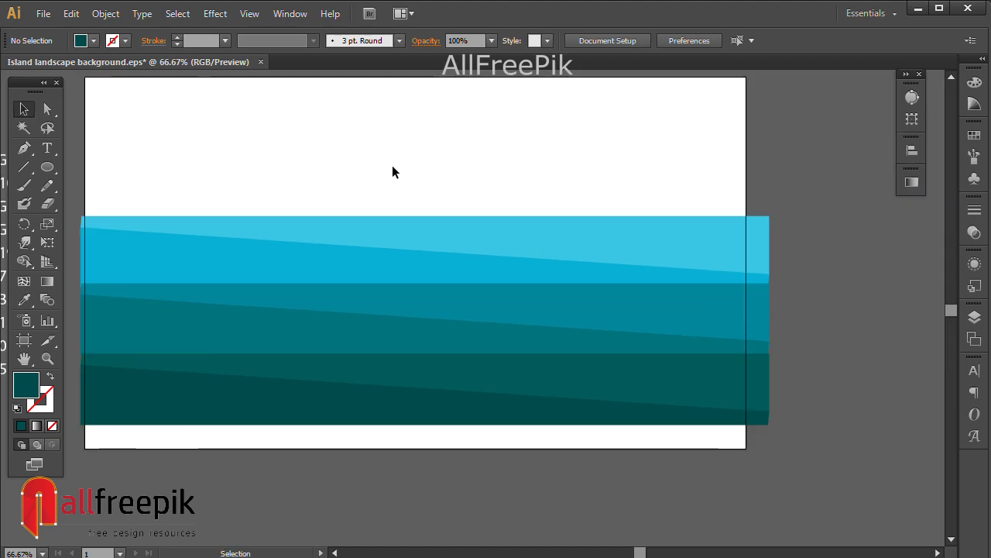
{"action": "left_click_drag", "start_coordinate": [393, 173], "coordinate": [549, 449]}
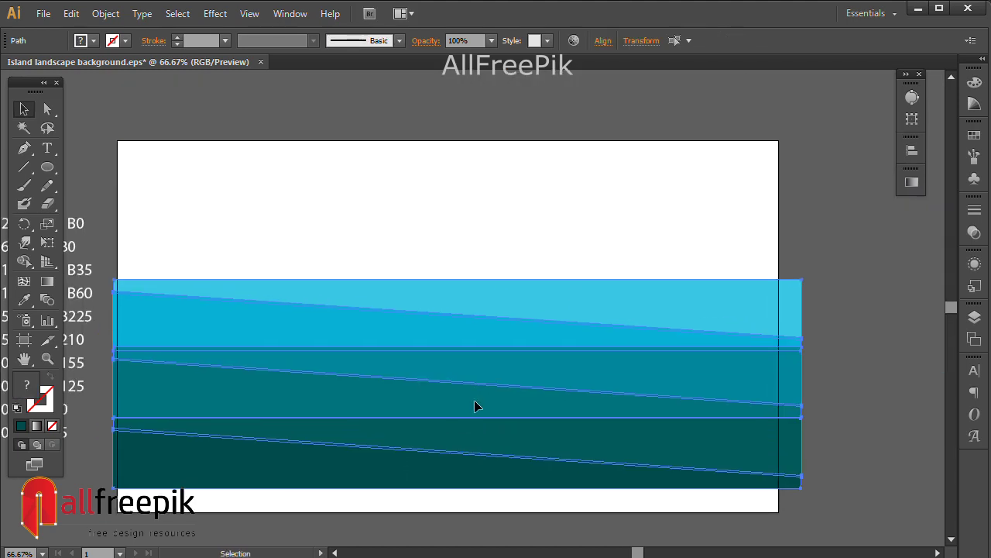
{"action": "mouse_move", "coordinate": [482, 423]}
{"action": "left_mouse_down"}
{"action": "mouse_move", "coordinate": [477, 443]}
{"action": "mouse_move", "coordinate": [476, 430]}
{"action": "left_mouse_up"}
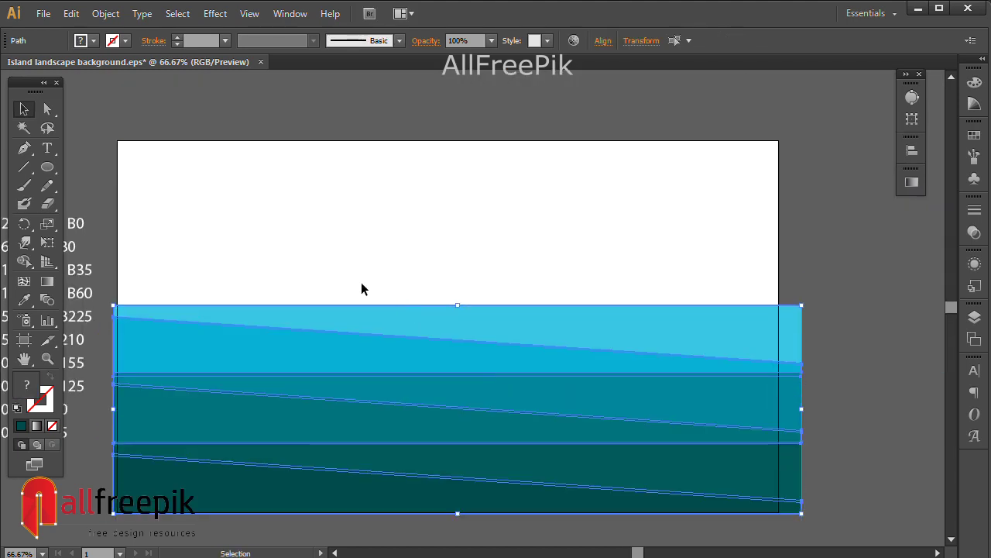
{"action": "left_click_drag", "start_coordinate": [366, 291], "coordinate": [397, 239]}
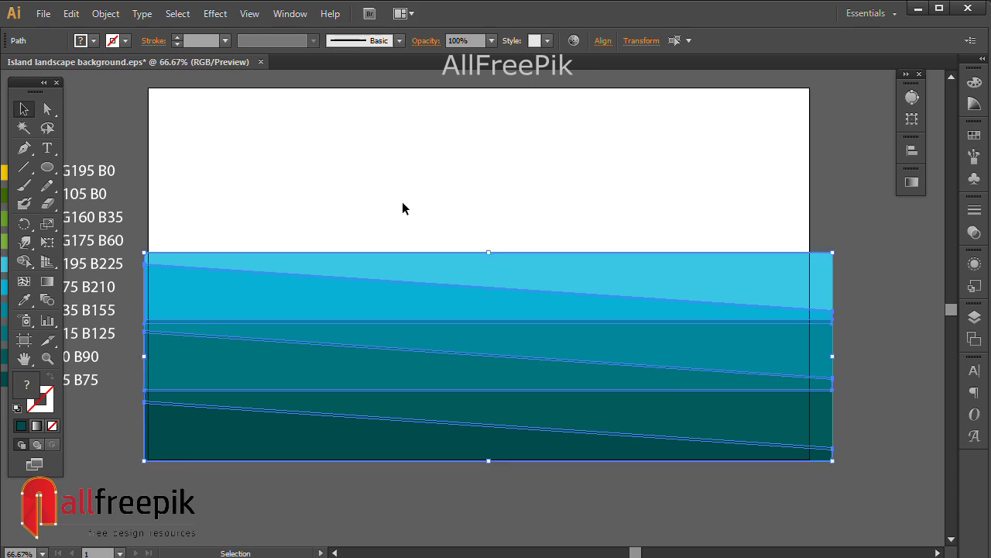
{"action": "left_click", "coordinate": [319, 219]}
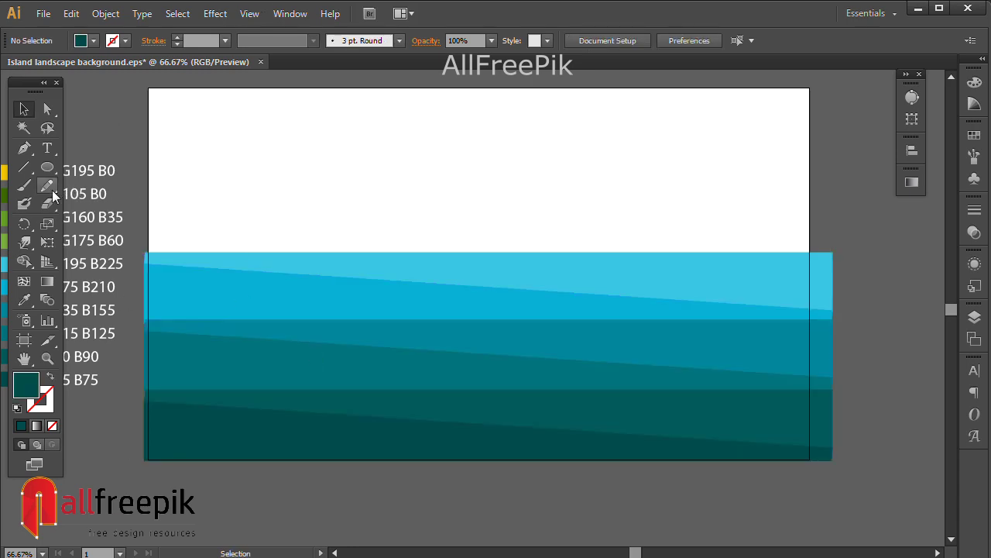
{"action": "left_click", "coordinate": [24, 148]}
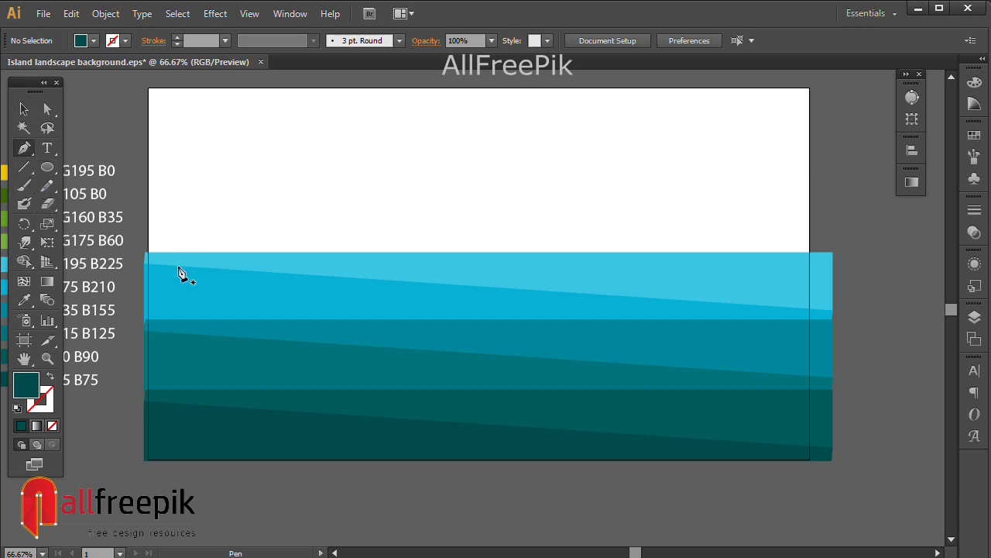
- Draw a triangular mountain on the horizon at the left with the Pen tool
{"action": "left_click", "coordinate": [189, 252]}
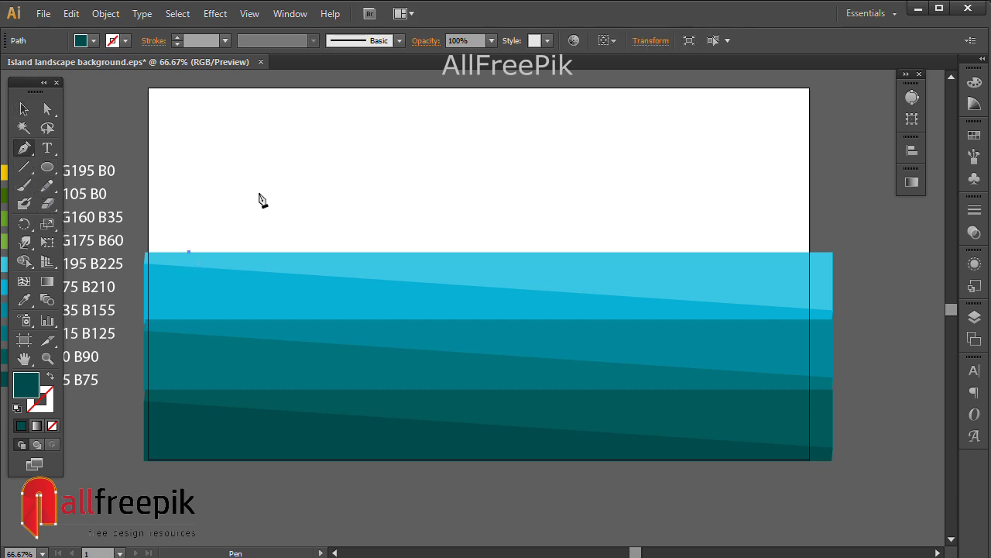
{"action": "left_click", "coordinate": [260, 192]}
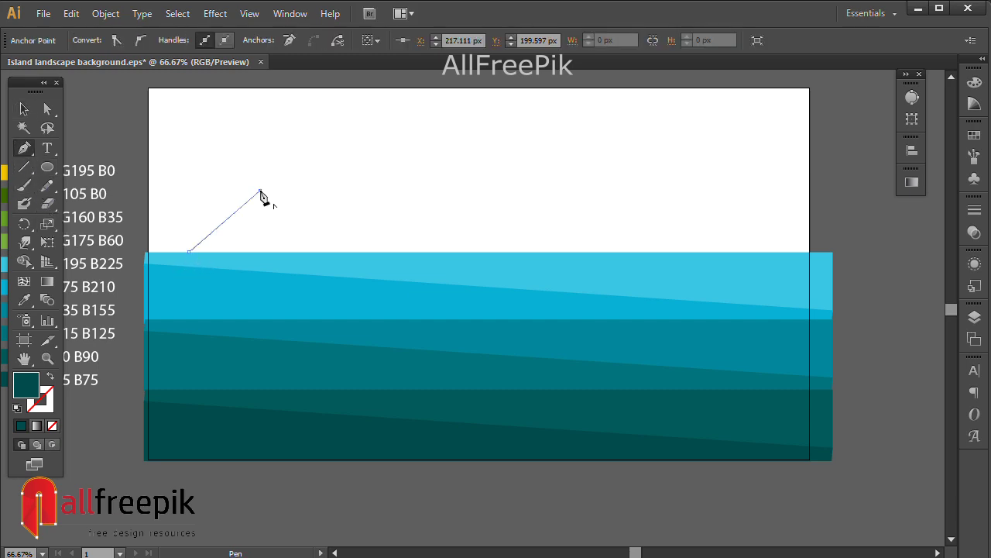
{"action": "left_click", "coordinate": [271, 254]}
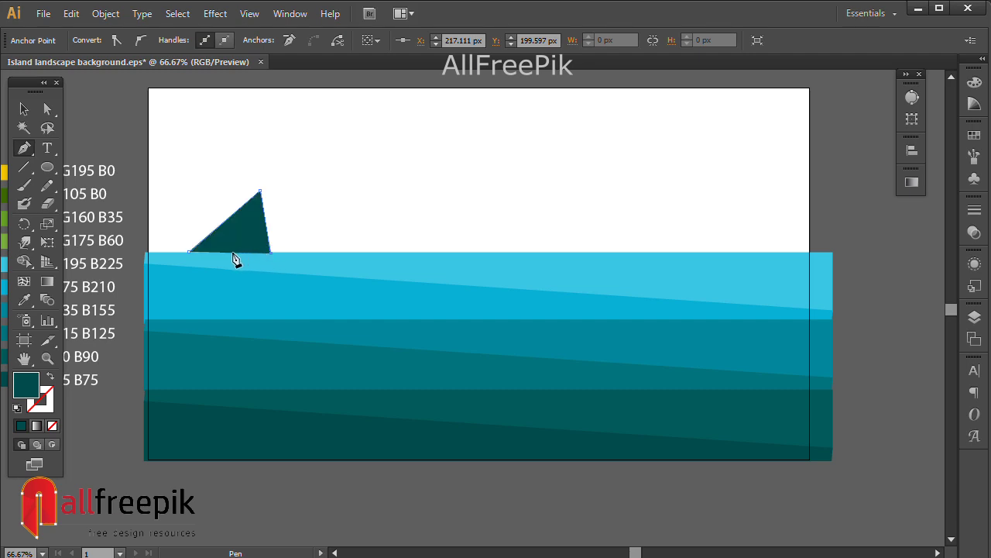
{"action": "left_click", "coordinate": [189, 252]}
{"action": "left_click", "coordinate": [23, 109]}
- Fill the triangle with R100 G160 B35 green
{"action": "left_click_drag", "start_coordinate": [299, 153], "coordinate": [423, 153]}
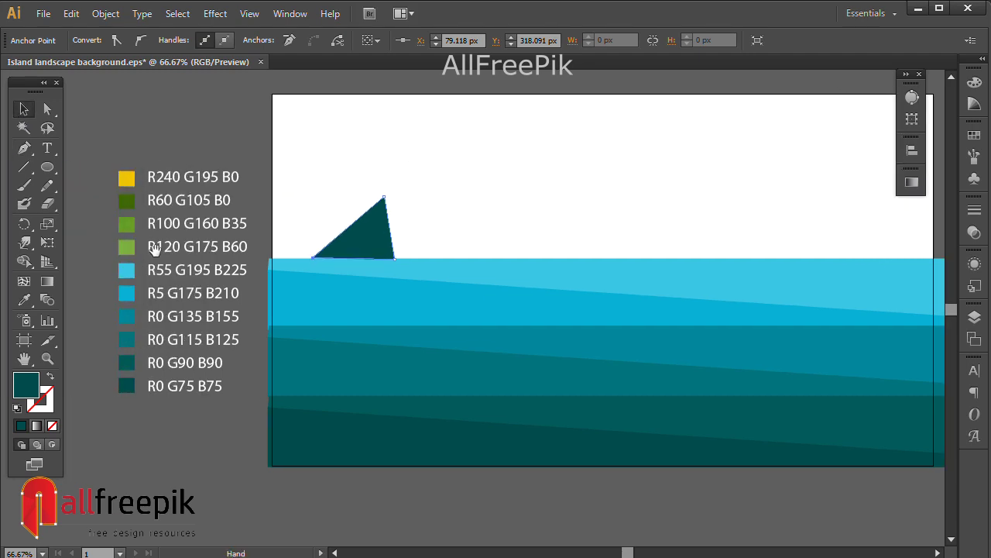
{"action": "key", "text": "i"}
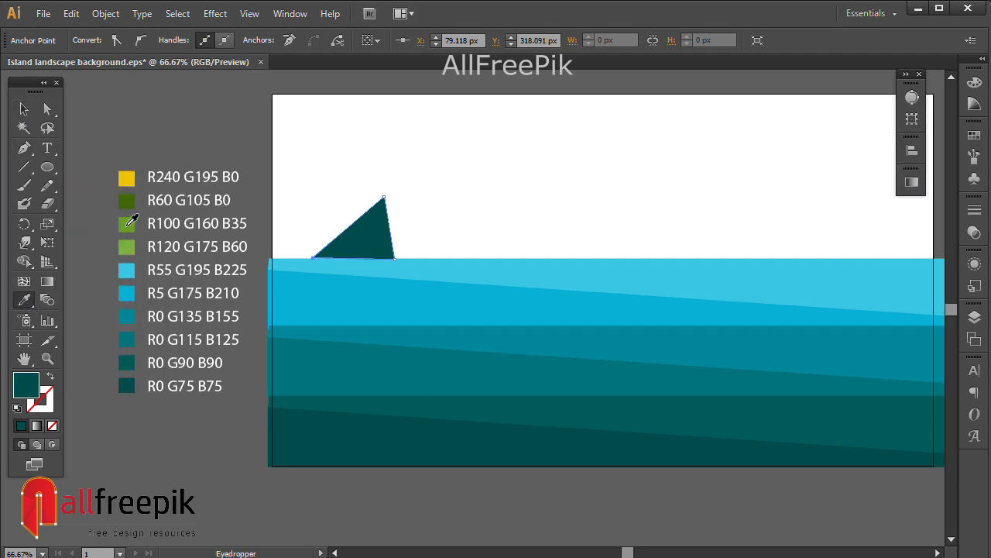
{"action": "left_click", "coordinate": [127, 225]}
{"action": "left_click", "coordinate": [23, 109]}
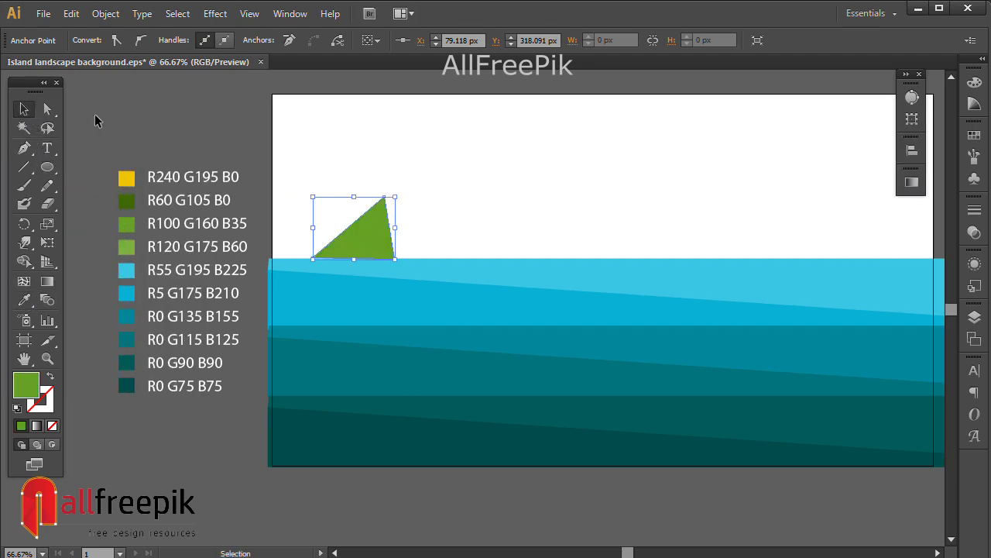
{"action": "left_click", "coordinate": [176, 121]}
- Draw the mountain's right face and fill it with darker R60 G105 B0 green
{"action": "left_click", "coordinate": [23, 147]}
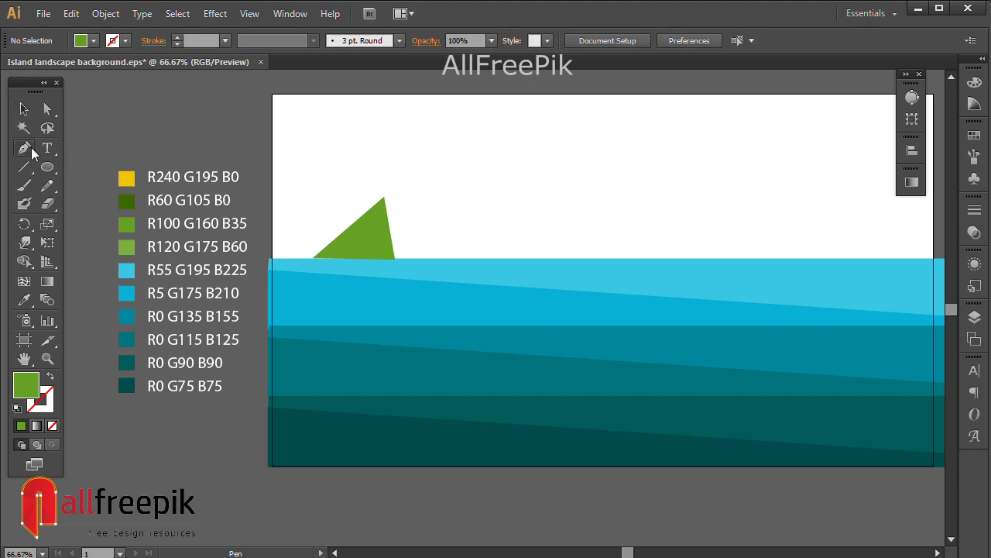
{"action": "left_click", "coordinate": [384, 198]}
{"action": "left_click", "coordinate": [426, 259]}
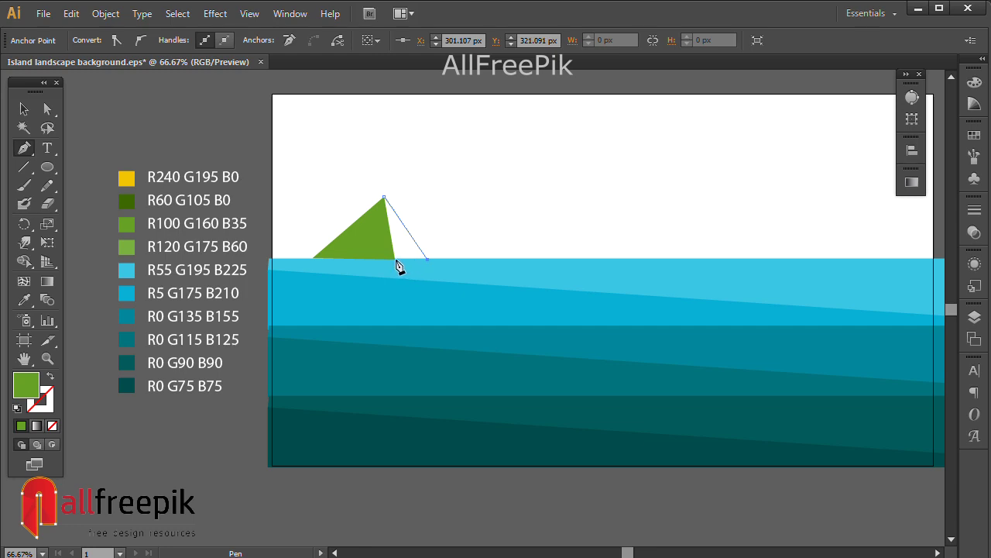
{"action": "left_click", "coordinate": [395, 259]}
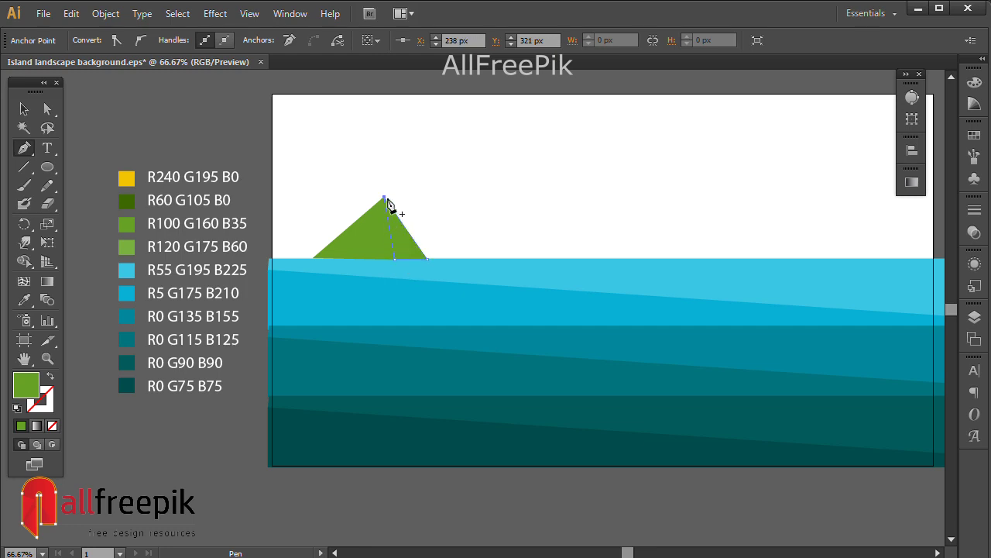
{"action": "left_click", "coordinate": [24, 300]}
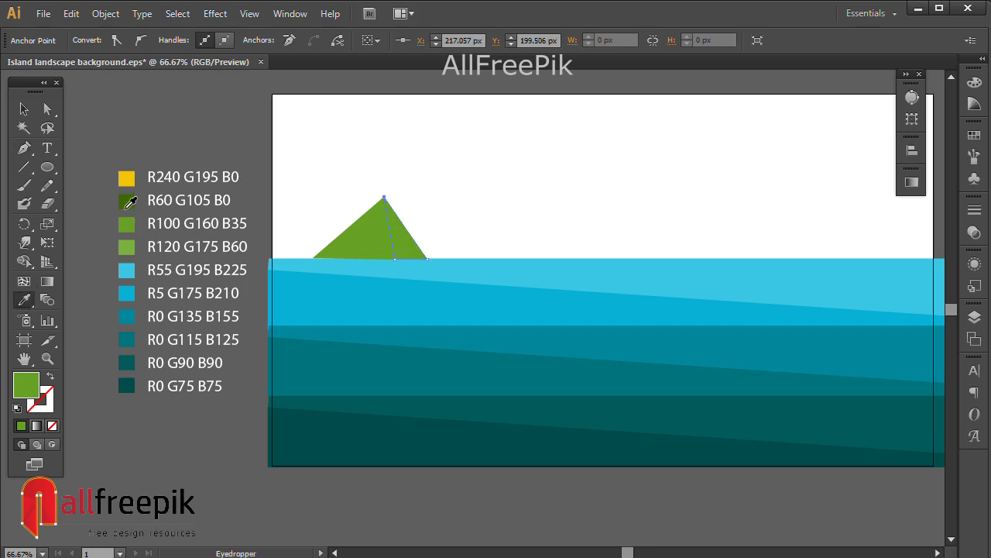
{"action": "left_click", "coordinate": [131, 202]}
{"action": "left_click", "coordinate": [23, 108]}
{"action": "left_click", "coordinate": [322, 176]}
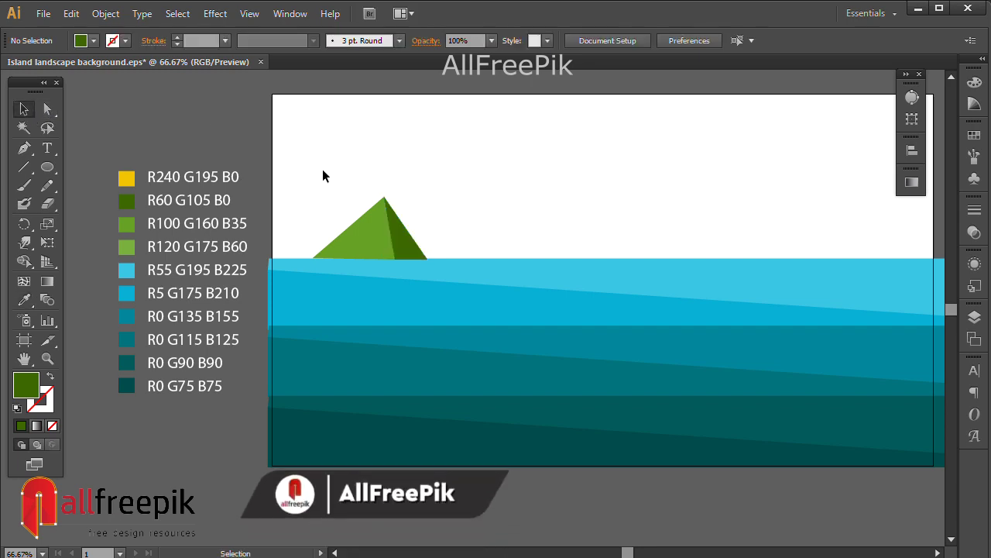
{"action": "left_click_drag", "start_coordinate": [322, 176], "coordinate": [446, 256]}
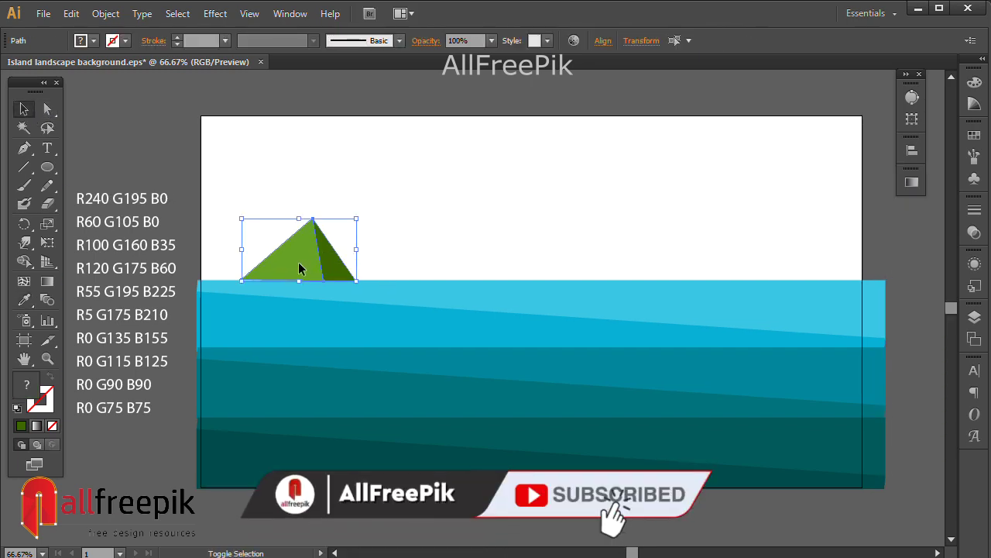
- Make the large mountain taller and wider, then shift it slightly left
{"action": "left_click", "coordinate": [340, 267]}
{"action": "mouse_move", "coordinate": [392, 208]}
{"action": "left_mouse_down"}
{"action": "mouse_move", "coordinate": [303, 260]}
{"action": "mouse_move", "coordinate": [399, 252]}
{"action": "left_mouse_up"}
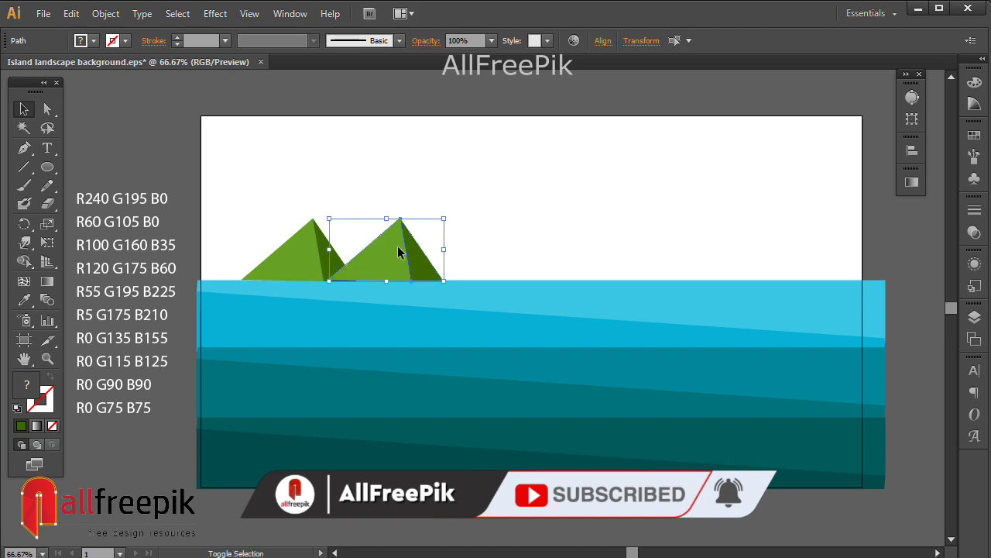
{"action": "left_click_drag", "start_coordinate": [386, 219], "coordinate": [411, 177]}
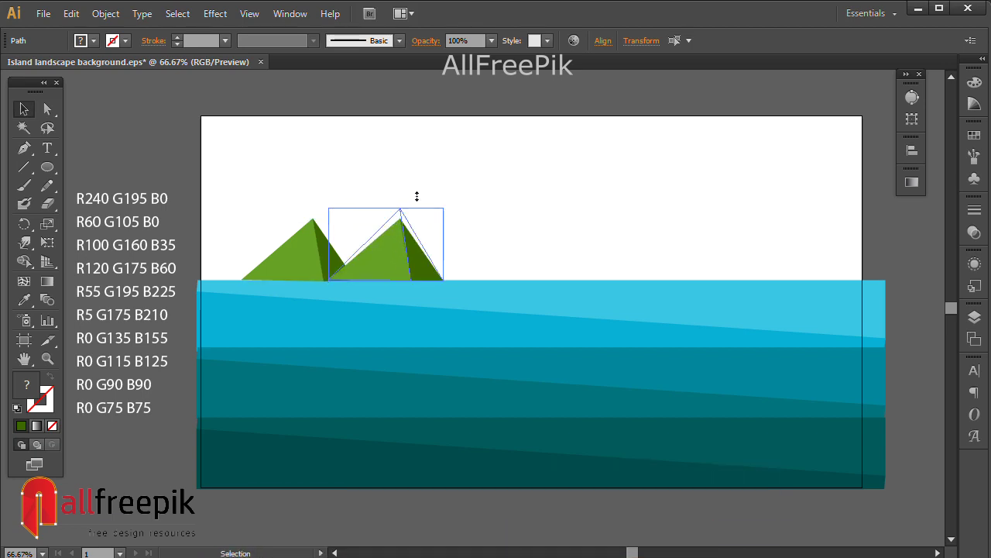
{"action": "left_click_drag", "start_coordinate": [444, 230], "coordinate": [556, 232]}
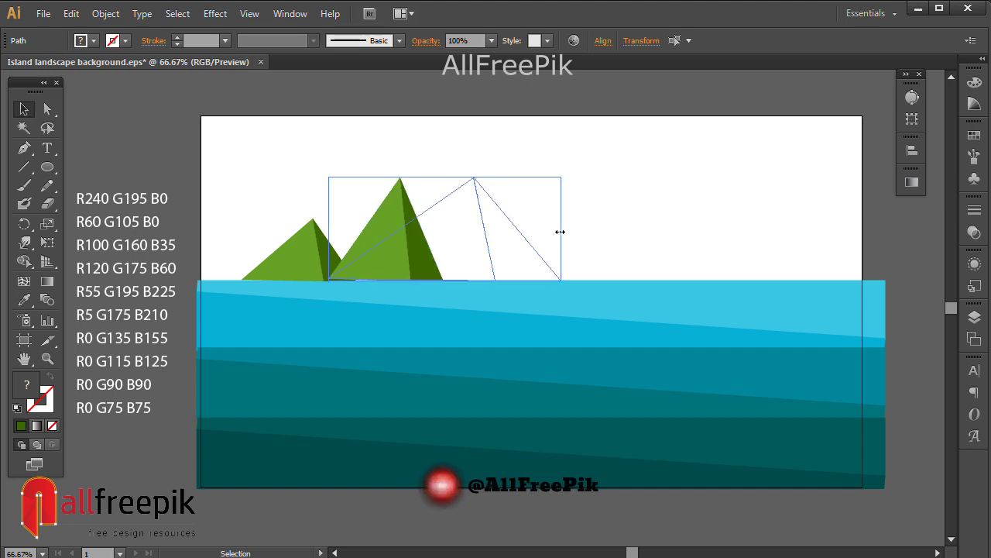
{"action": "left_click_drag", "start_coordinate": [484, 245], "coordinate": [465, 246]}
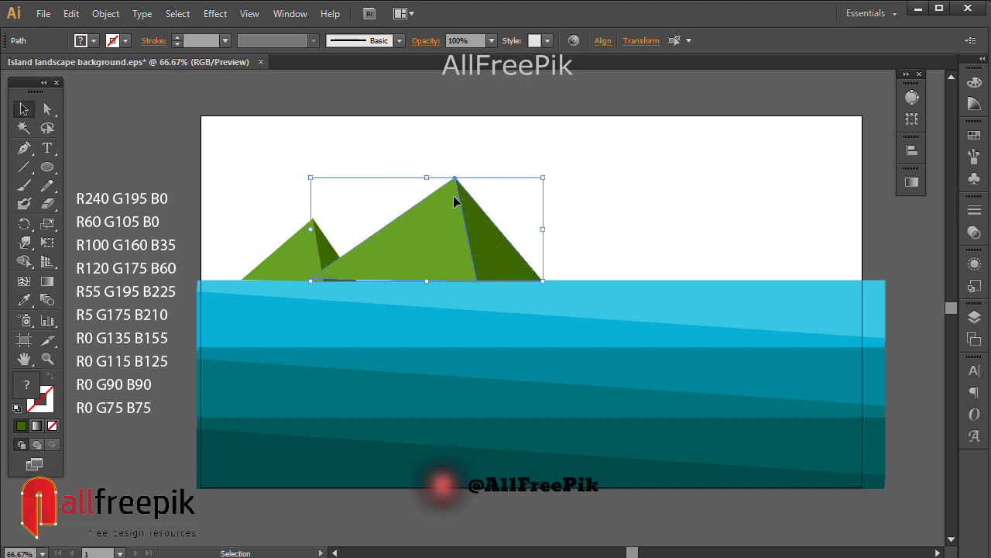
- Move the large mountain's peak anchor right and stretch its bottom-left anchor further left
{"action": "left_click", "coordinate": [455, 159]}
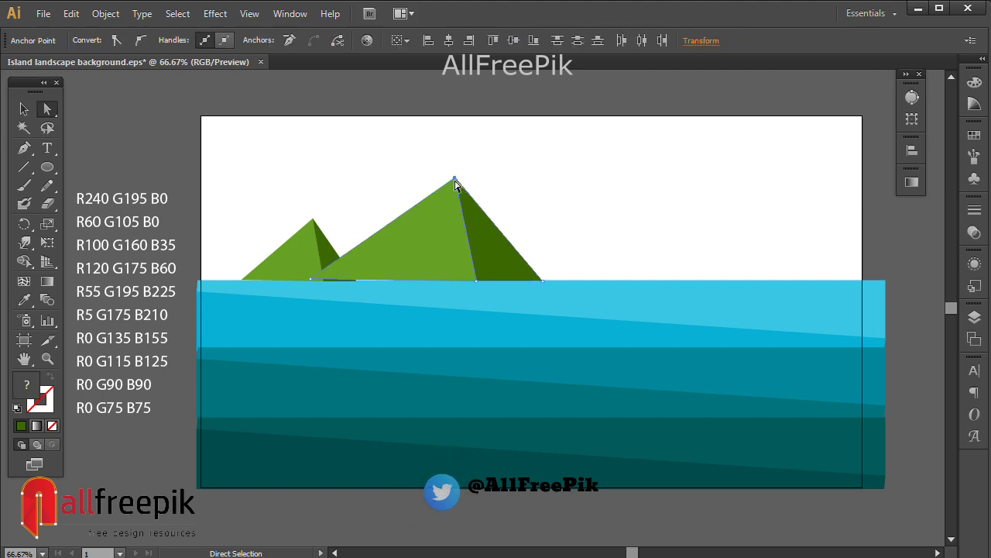
{"action": "left_click_drag", "start_coordinate": [456, 180], "coordinate": [482, 186]}
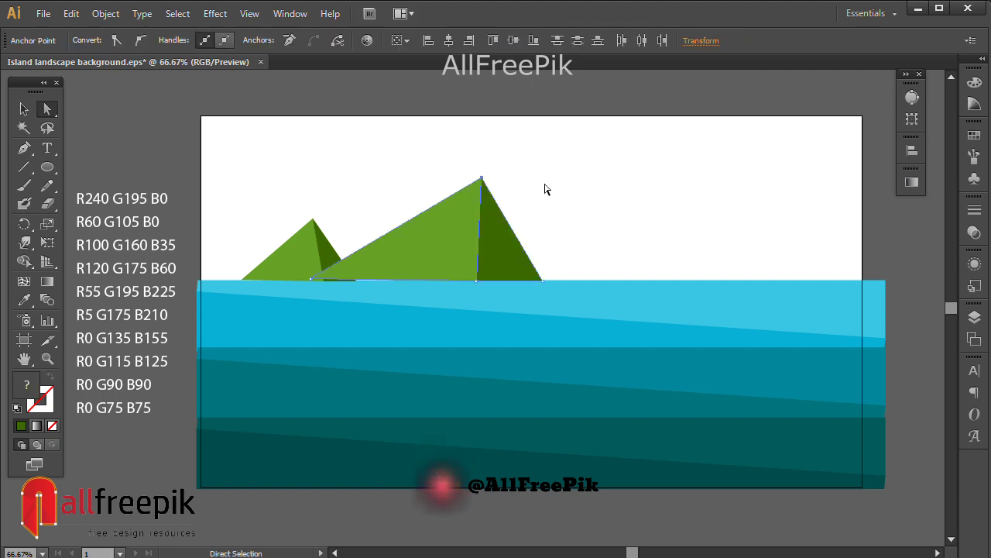
{"action": "left_click", "coordinate": [548, 183]}
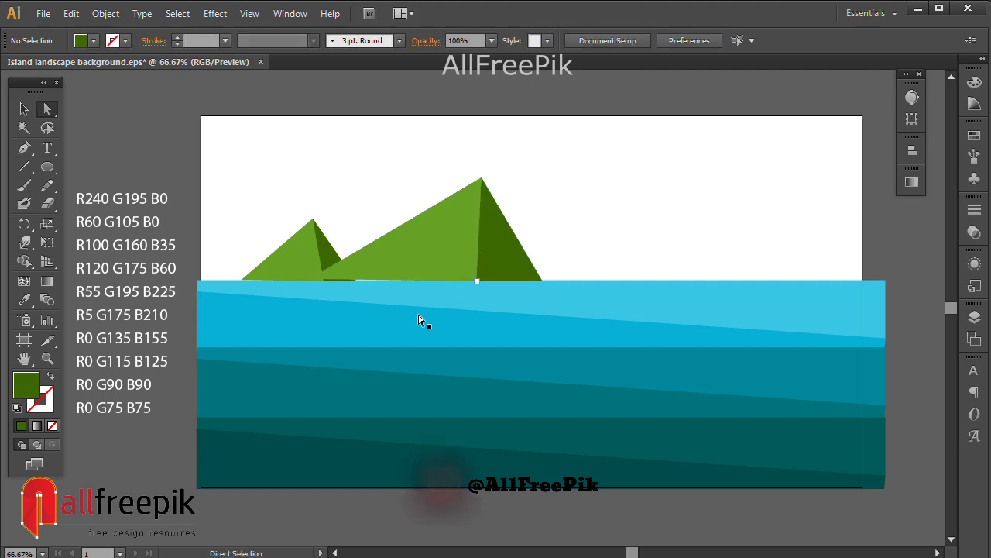
{"action": "left_click", "coordinate": [316, 282]}
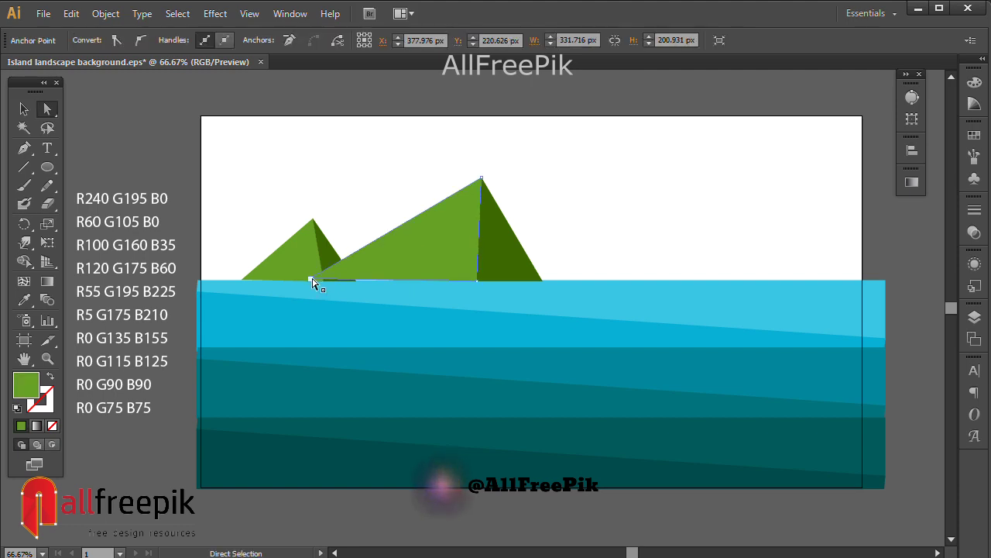
{"action": "left_click_drag", "start_coordinate": [313, 280], "coordinate": [292, 281]}
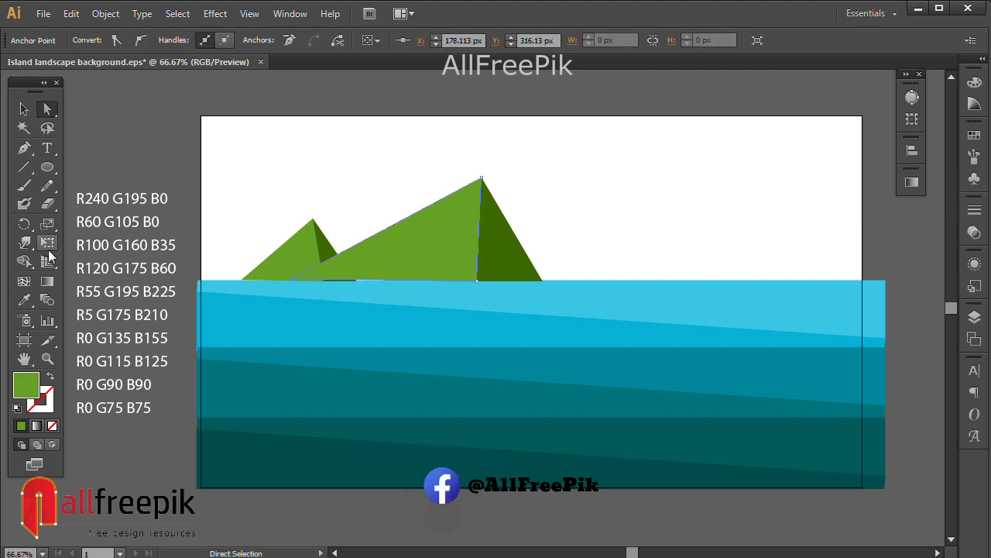
{"action": "left_click", "coordinate": [24, 300]}
{"action": "left_click_drag", "start_coordinate": [57, 268], "coordinate": [203, 248]}
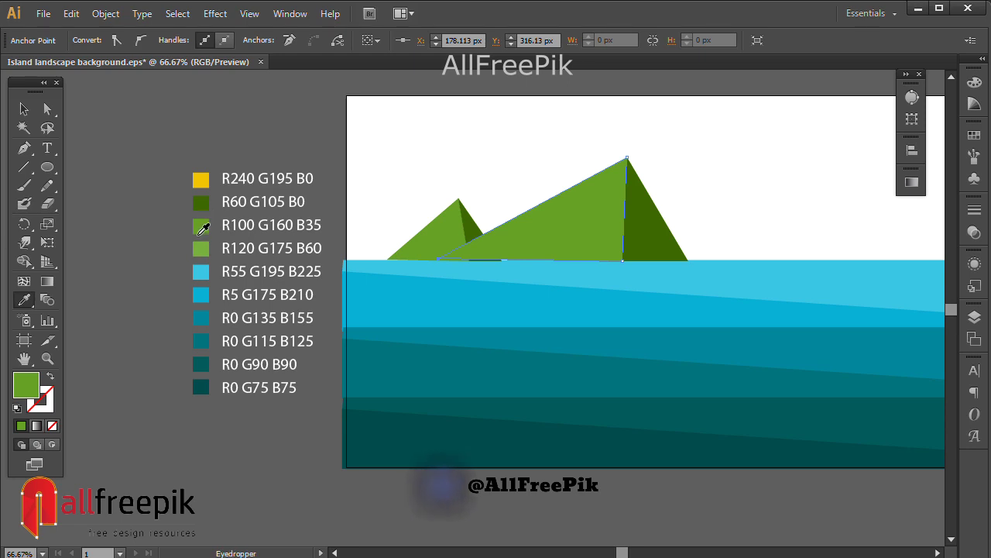
- Fill the large mountain's light face with paler R120 G175 B60 green
{"action": "left_click", "coordinate": [201, 248]}
{"action": "left_click", "coordinate": [24, 108]}
{"action": "left_click", "coordinate": [458, 155]}
{"action": "left_click_drag", "start_coordinate": [619, 246], "coordinate": [494, 274]}
{"action": "left_click", "coordinate": [460, 271]}
- Send all the mountain shapes to the back, behind the sea bands
{"action": "left_click_drag", "start_coordinate": [574, 208], "coordinate": [312, 284]}
{"action": "right_click", "coordinate": [494, 243]}
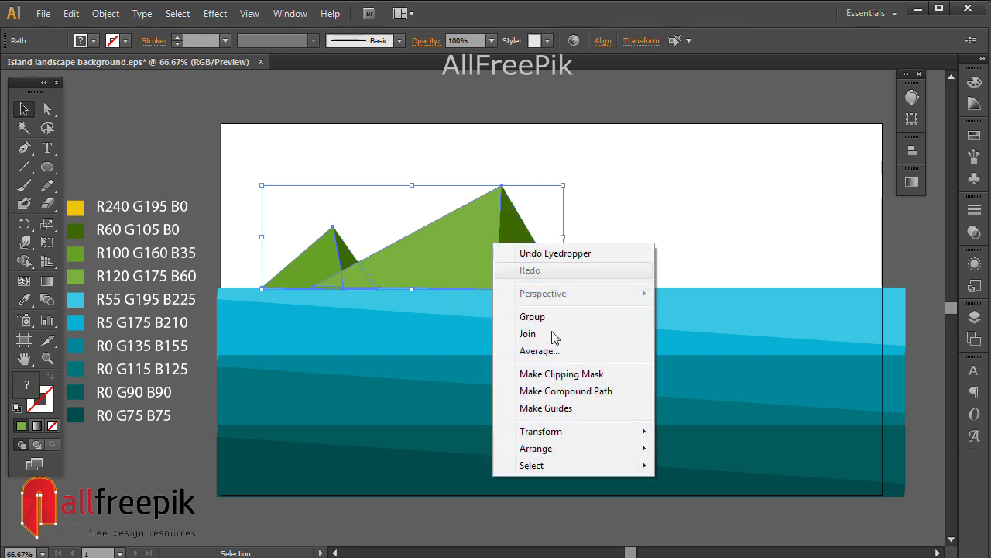
{"action": "mouse_move", "coordinate": [536, 448]}
{"action": "left_click", "coordinate": [693, 492]}
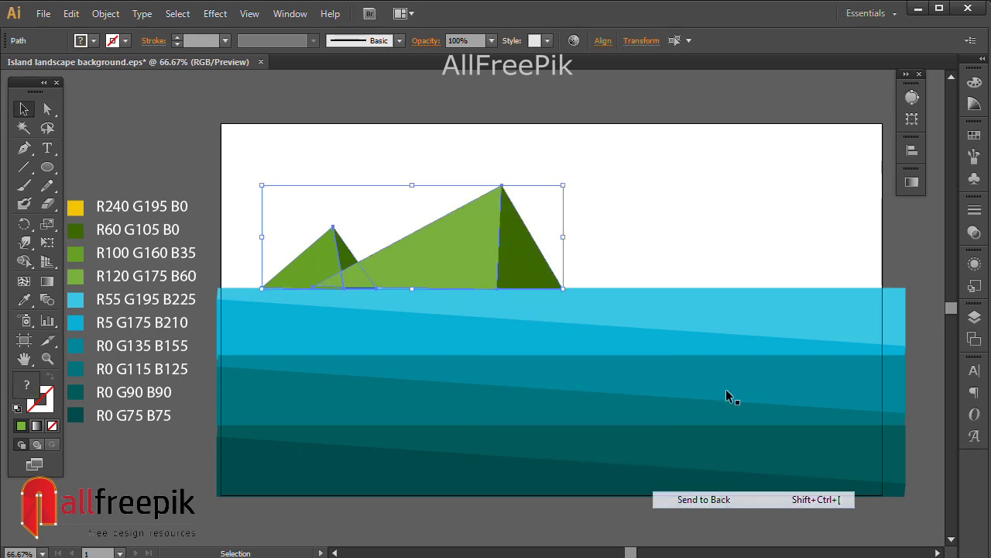
{"action": "left_click", "coordinate": [631, 240]}
{"action": "left_click_drag", "start_coordinate": [597, 222], "coordinate": [328, 271]}
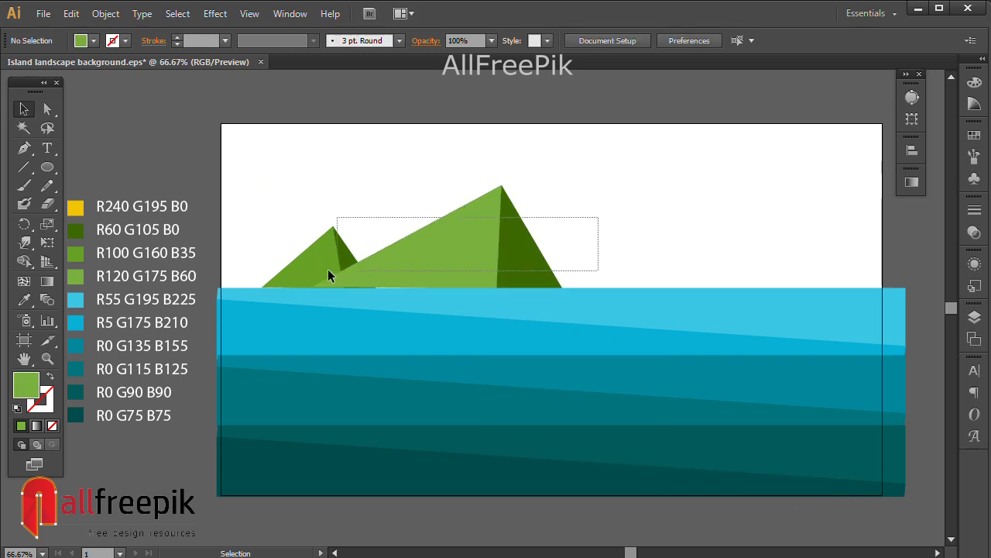
{"action": "left_click", "coordinate": [643, 232]}
{"action": "left_click_drag", "start_coordinate": [670, 206], "coordinate": [630, 227]}
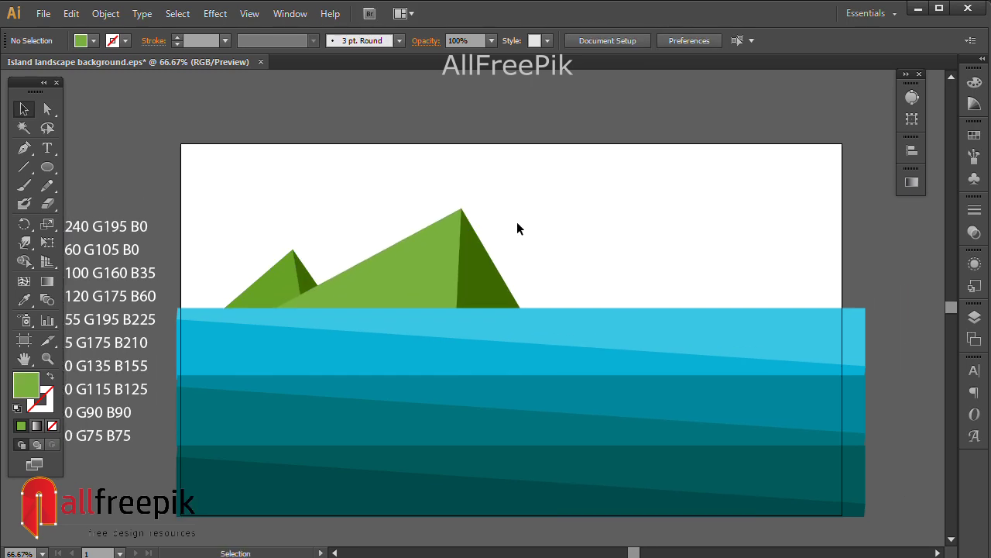
{"action": "left_click_drag", "start_coordinate": [312, 267], "coordinate": [319, 254]}
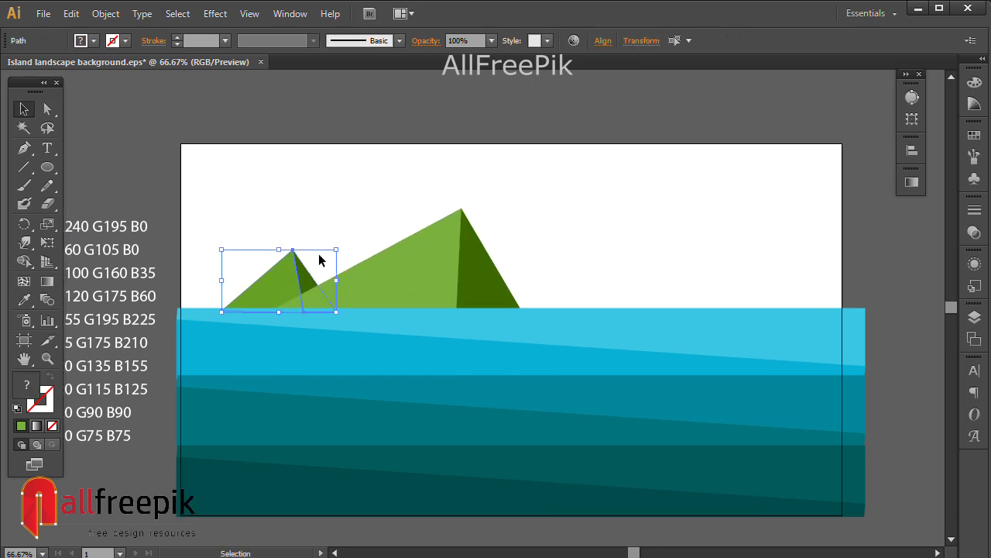
- Shift the small mountain's peak anchor to the right
{"action": "left_click", "coordinate": [48, 110]}
{"action": "left_click", "coordinate": [293, 250]}
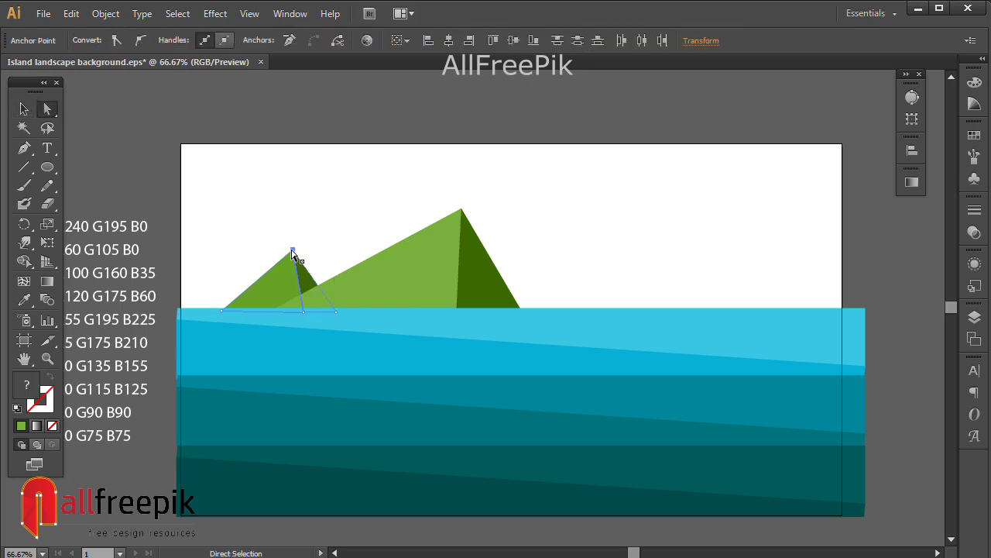
{"action": "left_click_drag", "start_coordinate": [293, 253], "coordinate": [313, 251]}
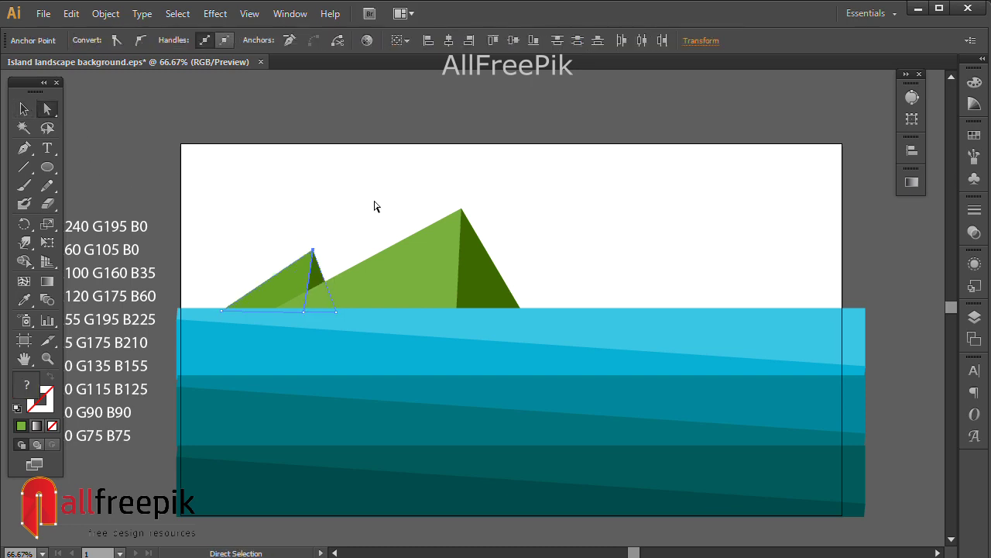
{"action": "left_click", "coordinate": [376, 206]}
- Widen the small mountain's base leftward and place a copy of it on the right
{"action": "left_click", "coordinate": [24, 112]}
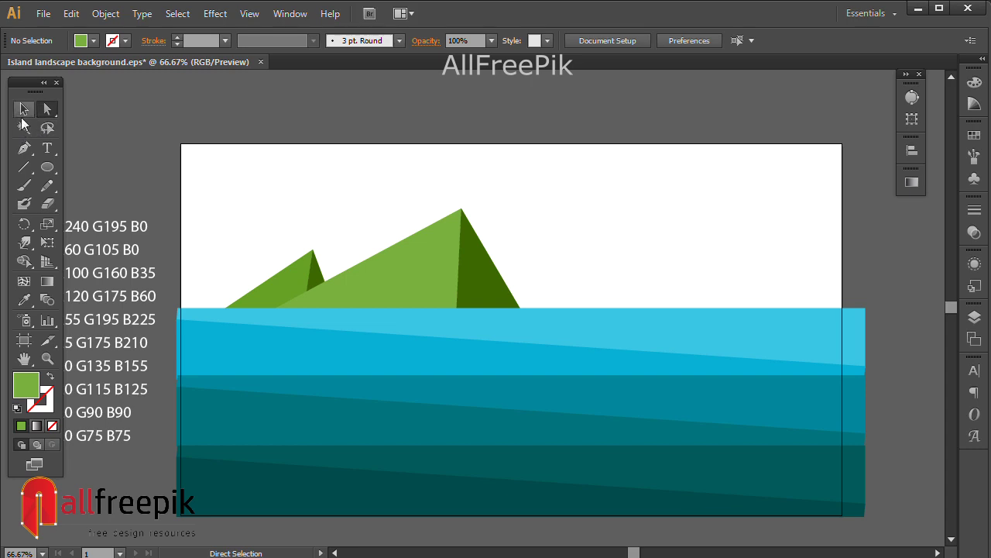
{"action": "left_click", "coordinate": [275, 280]}
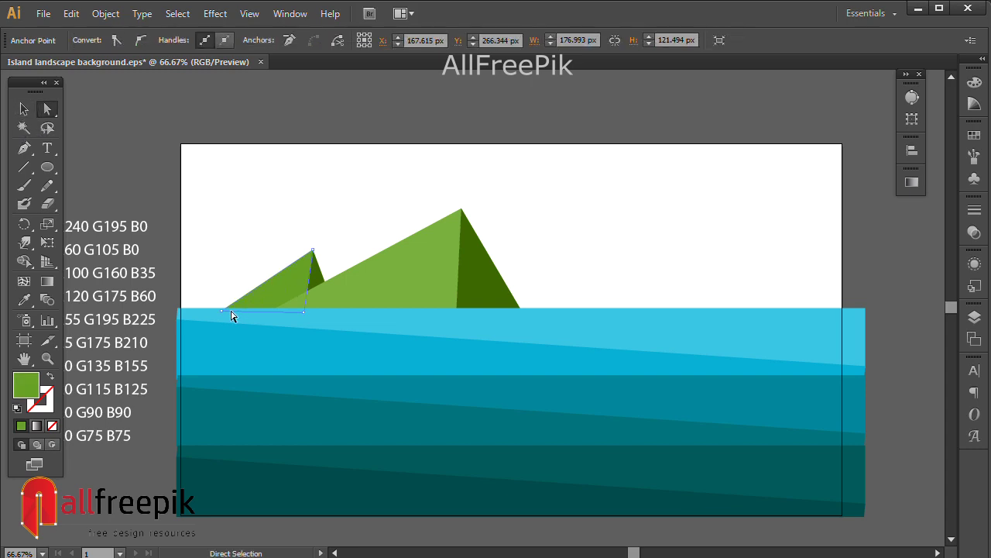
{"action": "left_click_drag", "start_coordinate": [223, 311], "coordinate": [208, 309]}
{"action": "left_click", "coordinate": [303, 230]}
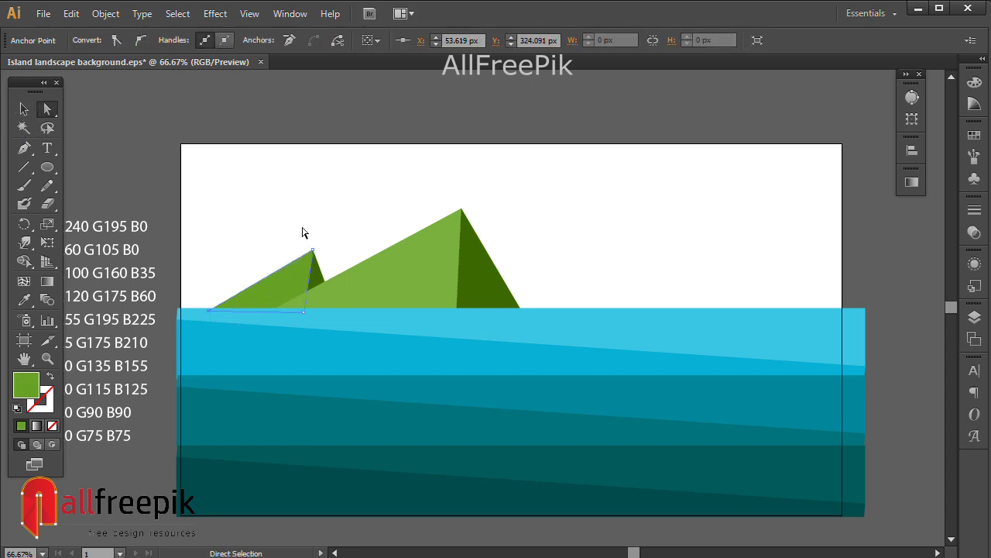
{"action": "left_click", "coordinate": [23, 110]}
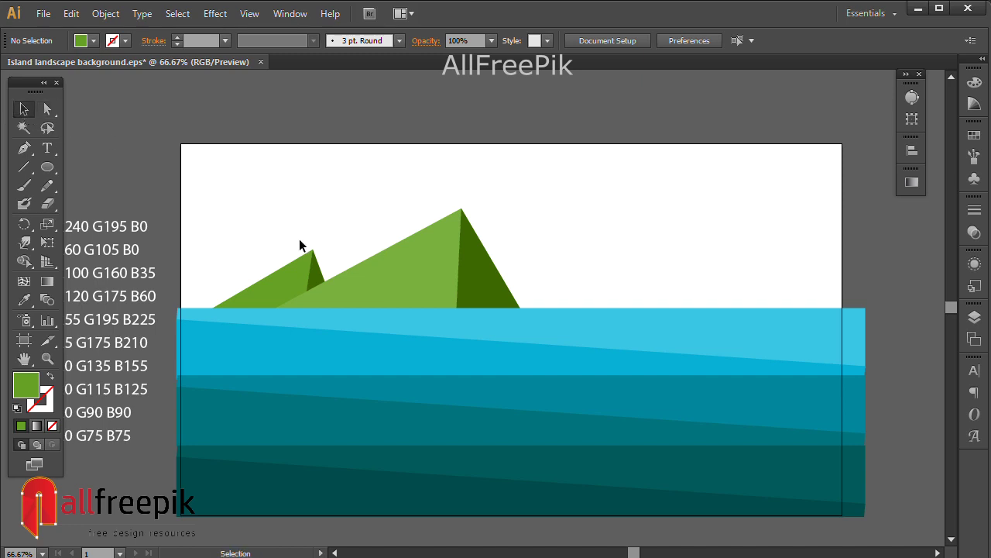
{"action": "left_click", "coordinate": [320, 267]}
{"action": "mouse_move", "coordinate": [317, 271]}
{"action": "left_mouse_down"}
{"action": "mouse_move", "coordinate": [605, 258]}
{"action": "mouse_move", "coordinate": [837, 214]}
{"action": "mouse_move", "coordinate": [864, 197]}
{"action": "left_mouse_up"}
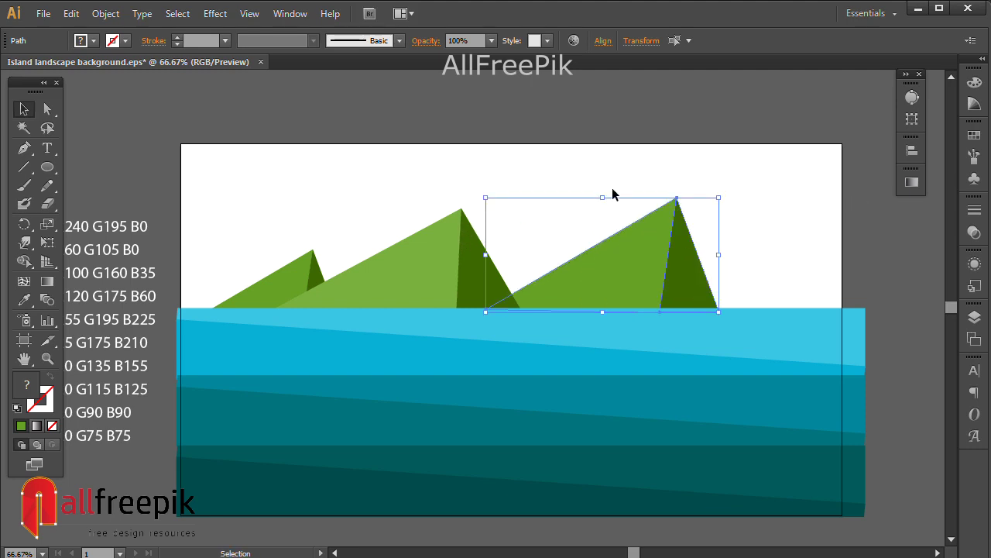
- Lower the copied mountain's peak and shift it left with Direct Selection
{"action": "left_click", "coordinate": [612, 193]}
{"action": "key", "text": "a"}
{"action": "left_click", "coordinate": [677, 200]}
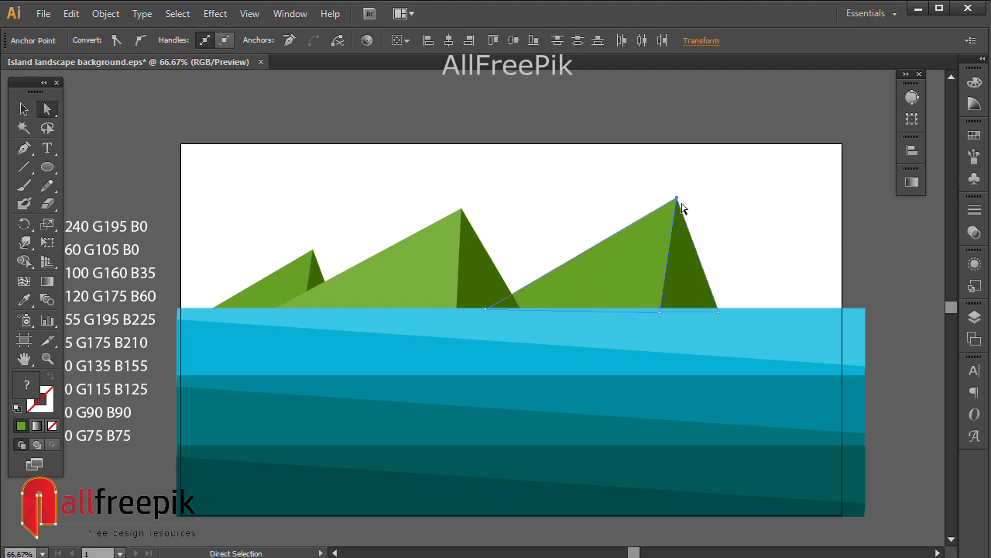
{"action": "mouse_move", "coordinate": [674, 201]}
{"action": "left_mouse_down"}
{"action": "mouse_move", "coordinate": [670, 248]}
{"action": "mouse_move", "coordinate": [678, 245]}
{"action": "mouse_move", "coordinate": [640, 245]}
{"action": "left_mouse_up"}
- Realign the copied mountain's face anchors so the light and dark faces meet again
{"action": "left_click", "coordinate": [680, 228]}
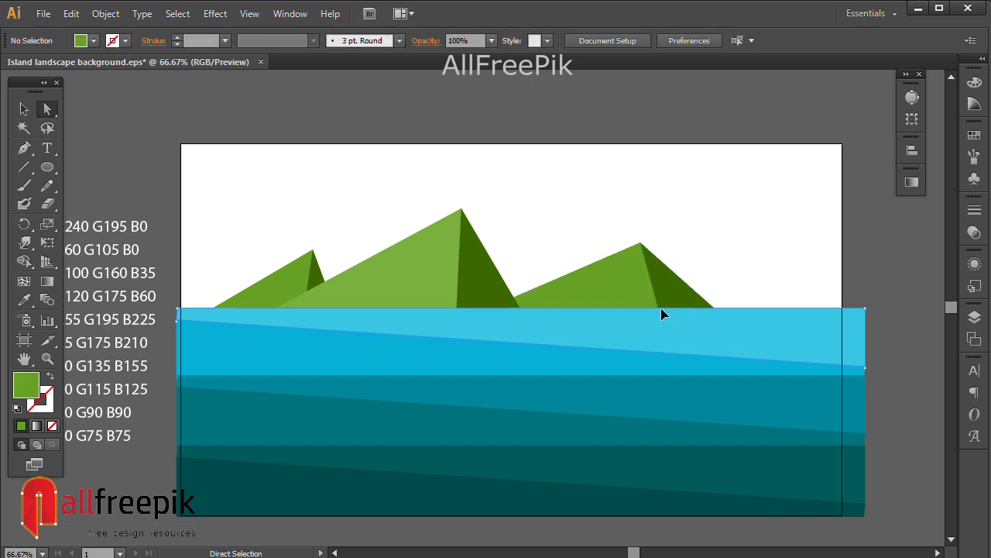
{"action": "left_click", "coordinate": [662, 313]}
{"action": "left_click", "coordinate": [710, 243]}
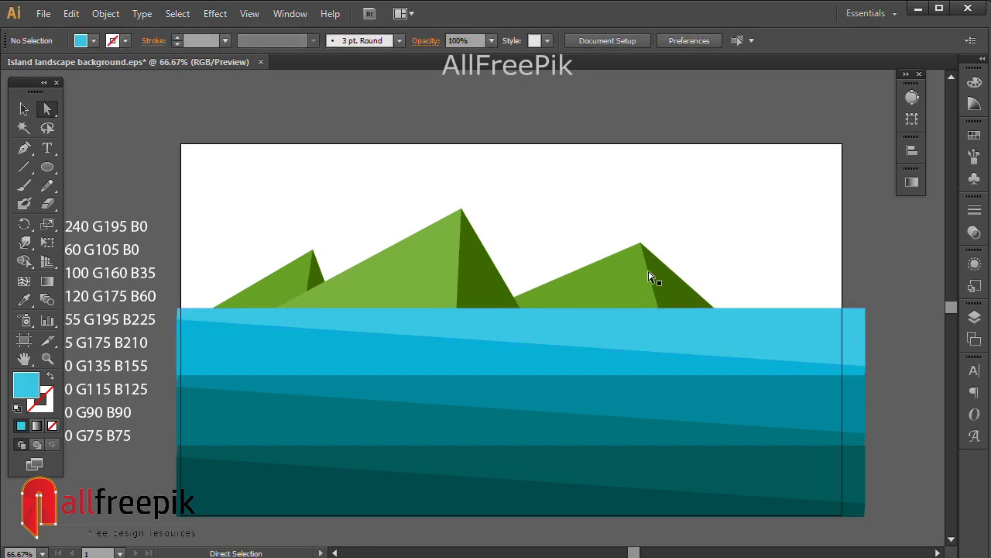
{"action": "left_click_drag", "start_coordinate": [658, 311], "coordinate": [678, 311]}
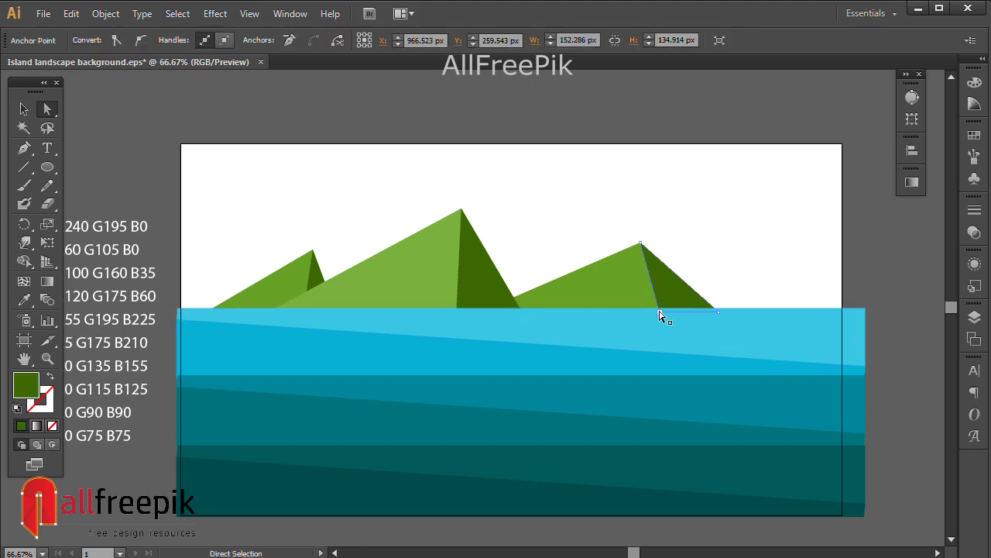
{"action": "left_click", "coordinate": [741, 232]}
{"action": "left_click_drag", "start_coordinate": [659, 310], "coordinate": [680, 311]}
- Drag the large mountain's peak point upward to make it taller
{"action": "left_click", "coordinate": [745, 250]}
{"action": "left_click", "coordinate": [462, 210]}
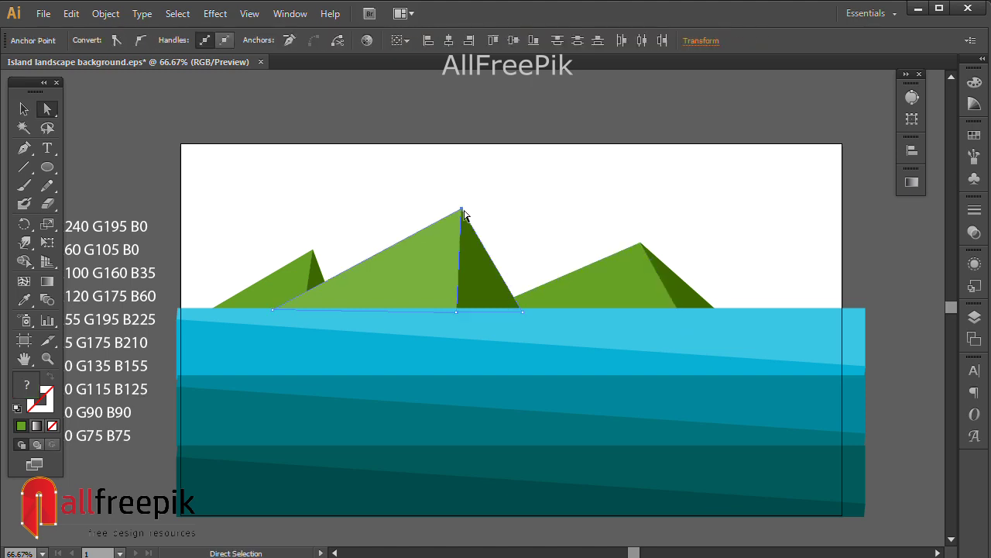
{"action": "left_click_drag", "start_coordinate": [463, 211], "coordinate": [491, 191]}
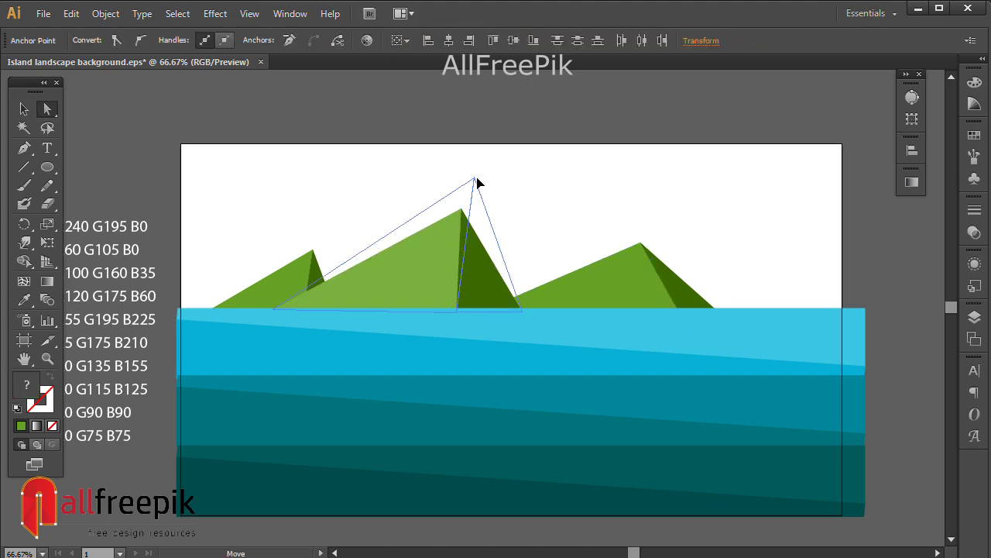
{"action": "left_click_drag", "start_coordinate": [490, 188], "coordinate": [480, 173]}
- Shift the large mountain's dark-face base points right, under the new peak
{"action": "left_click", "coordinate": [465, 313]}
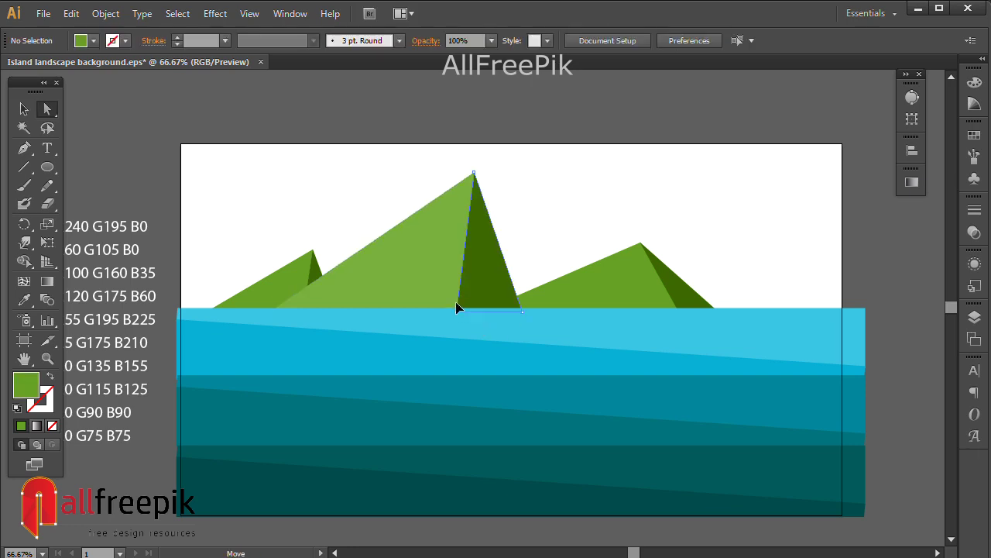
{"action": "left_click", "coordinate": [468, 314]}
{"action": "left_click", "coordinate": [521, 310]}
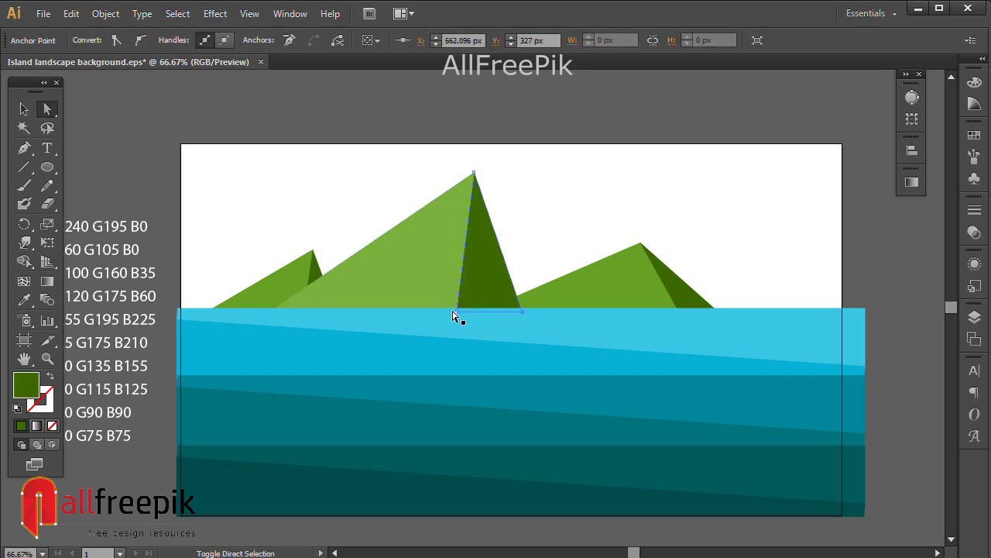
{"action": "left_click", "coordinate": [458, 312], "text": "shift"}
{"action": "left_click_drag", "start_coordinate": [524, 316], "coordinate": [601, 246]}
- Stretch the large mountain's light face to meet its dark side, closing the white gap
{"action": "left_click", "coordinate": [467, 268]}
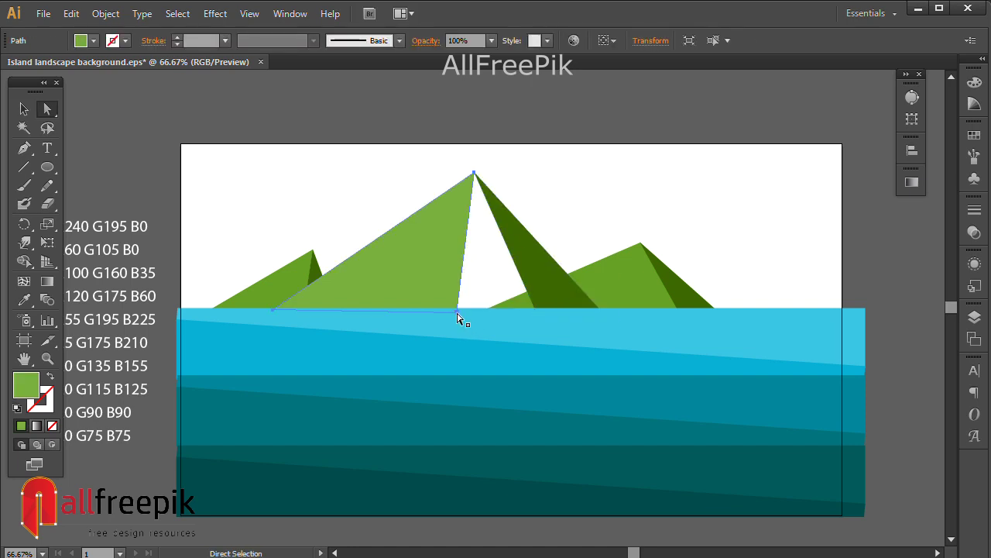
{"action": "left_click_drag", "start_coordinate": [524, 323], "coordinate": [580, 217]}
{"action": "key", "text": "ctrl+z"}
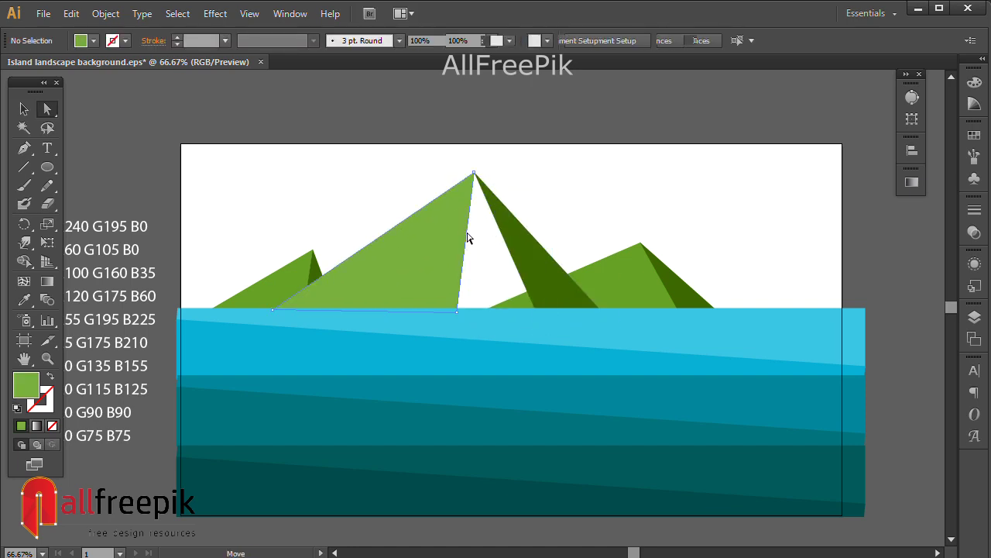
{"action": "left_click_drag", "start_coordinate": [457, 311], "coordinate": [533, 308]}
- Raise the right mountain's peak point higher
{"action": "left_click", "coordinate": [562, 189]}
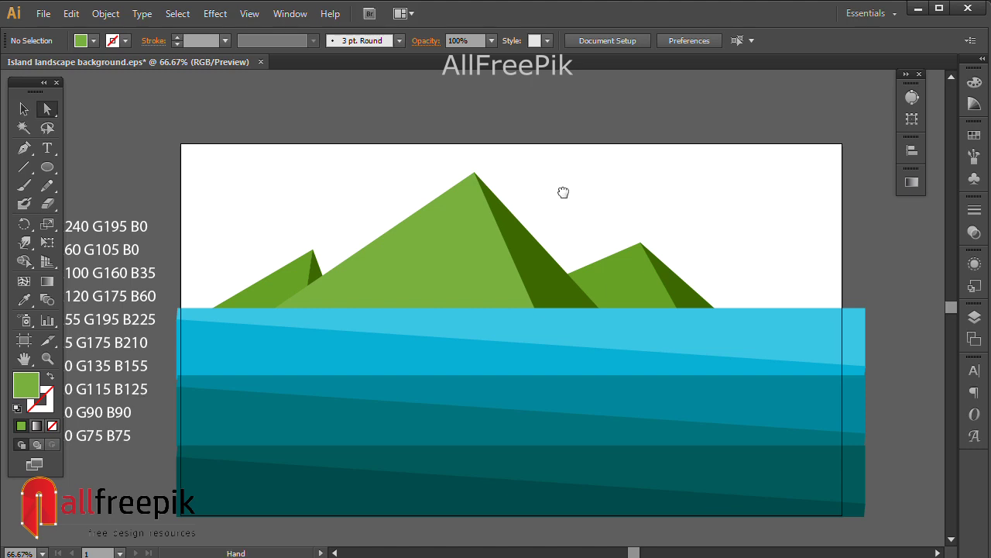
{"action": "left_click_drag", "start_coordinate": [563, 192], "coordinate": [524, 202]}
{"action": "left_click", "coordinate": [602, 256]}
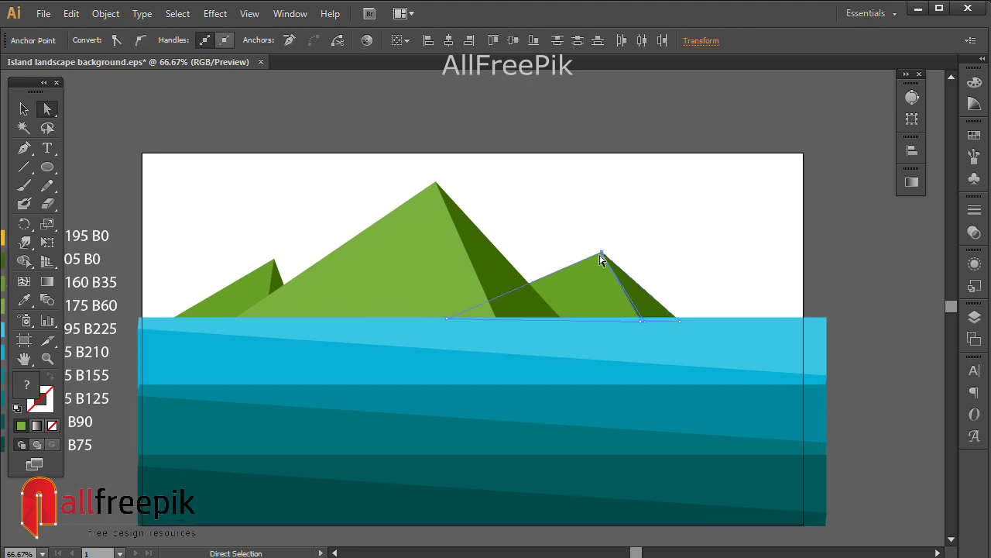
{"action": "left_click_drag", "start_coordinate": [603, 258], "coordinate": [609, 234]}
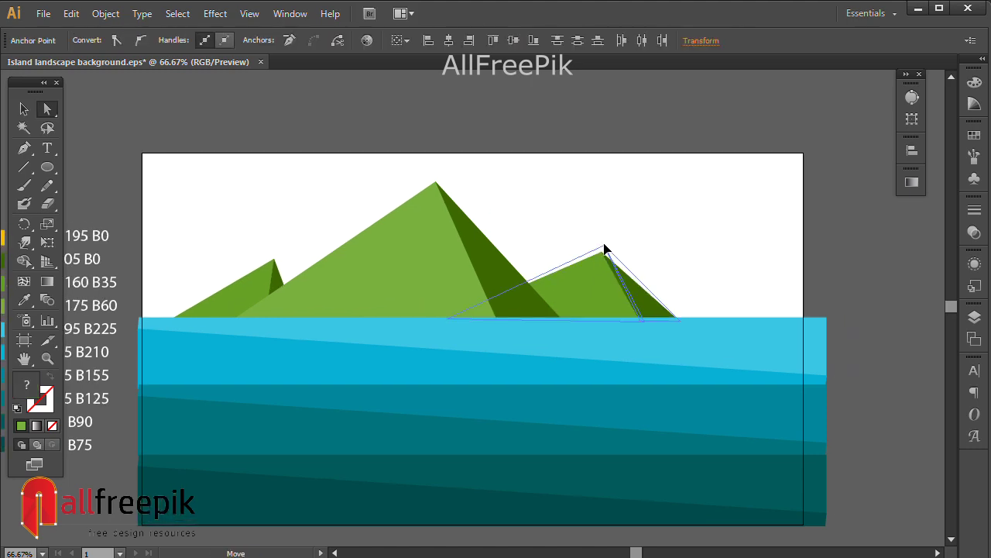
{"action": "left_click", "coordinate": [716, 216]}
- Marquee-select all the mountains and widen them toward the right
{"action": "key", "text": "v"}
{"action": "left_click_drag", "start_coordinate": [194, 203], "coordinate": [708, 321]}
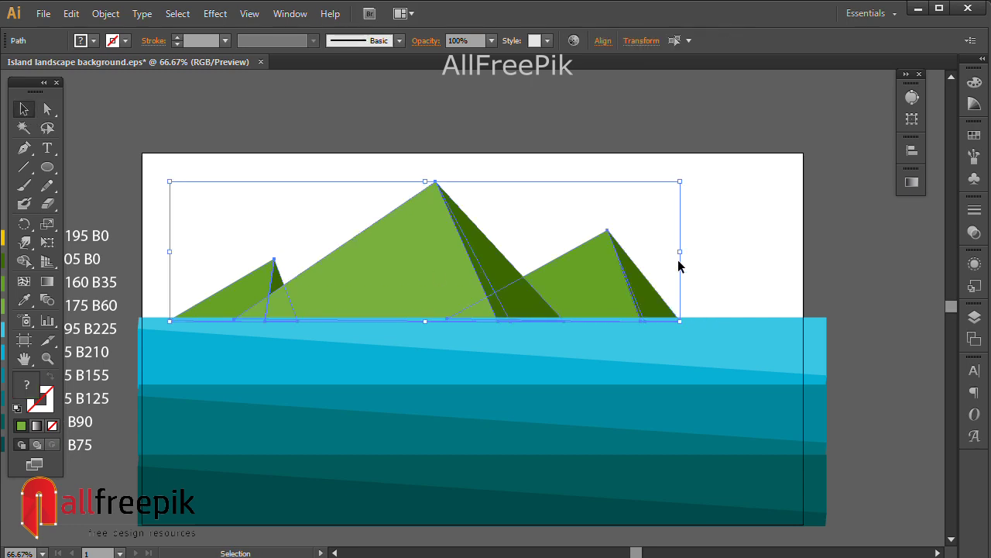
{"action": "left_click_drag", "start_coordinate": [681, 254], "coordinate": [711, 252]}
{"action": "left_click", "coordinate": [556, 196]}
- Shorten the sea bands from the bottom and move the sea and mountains down together
{"action": "scroll", "coordinate": [860, 451], "scroll_direction": "down", "scroll_amount": 1}
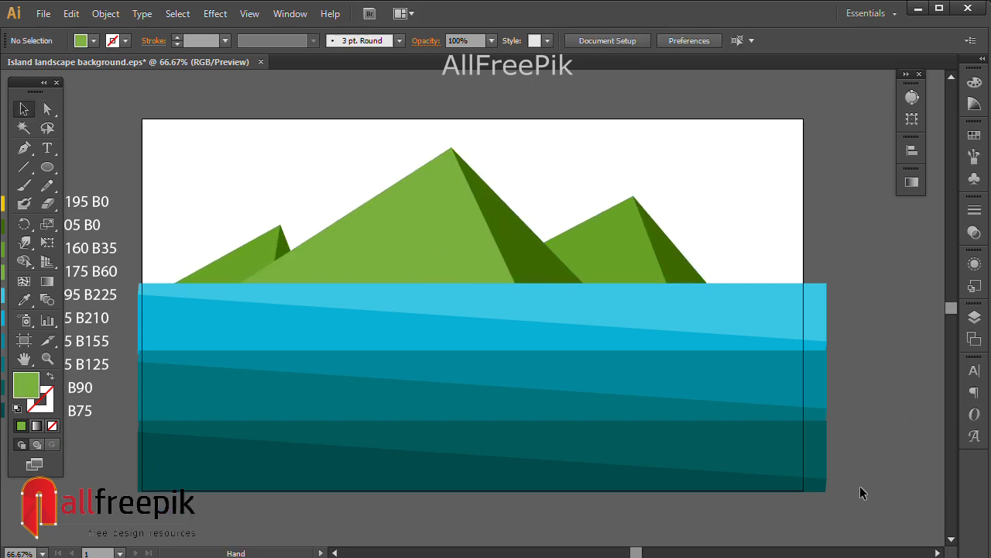
{"action": "mouse_move", "coordinate": [857, 506]}
{"action": "left_mouse_down"}
{"action": "mouse_move", "coordinate": [489, 465]}
{"action": "mouse_move", "coordinate": [482, 474]}
{"action": "left_mouse_up"}
{"action": "left_click_drag", "start_coordinate": [792, 180], "coordinate": [215, 427]}
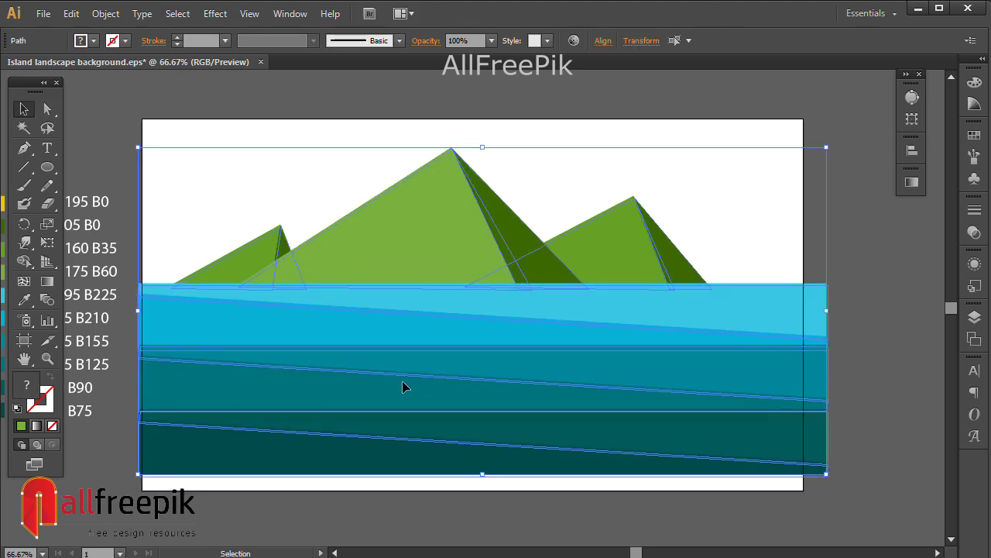
{"action": "left_click_drag", "start_coordinate": [402, 387], "coordinate": [401, 403]}
- Enlarge the mountain group slightly from its top handle
{"action": "left_click", "coordinate": [715, 199]}
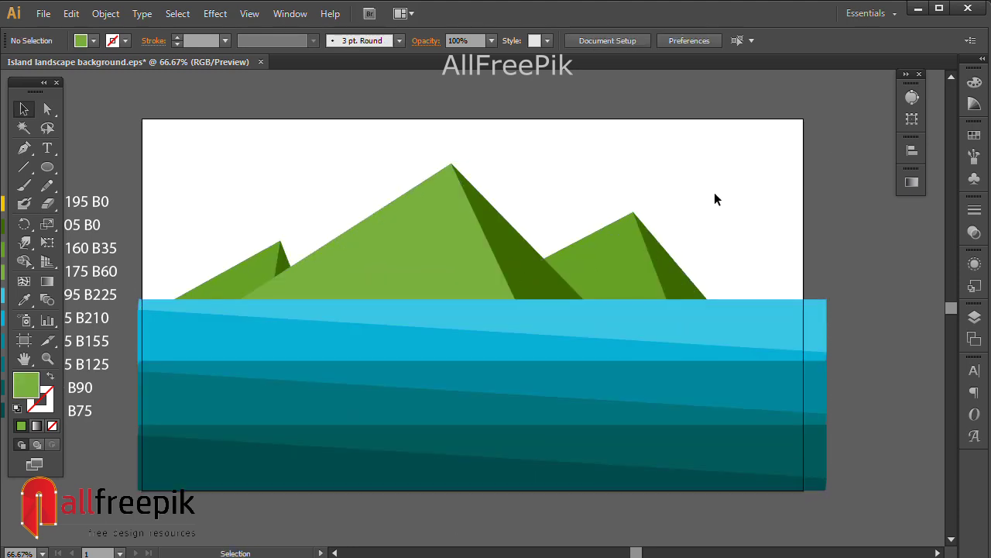
{"action": "left_click_drag", "start_coordinate": [715, 199], "coordinate": [232, 281]}
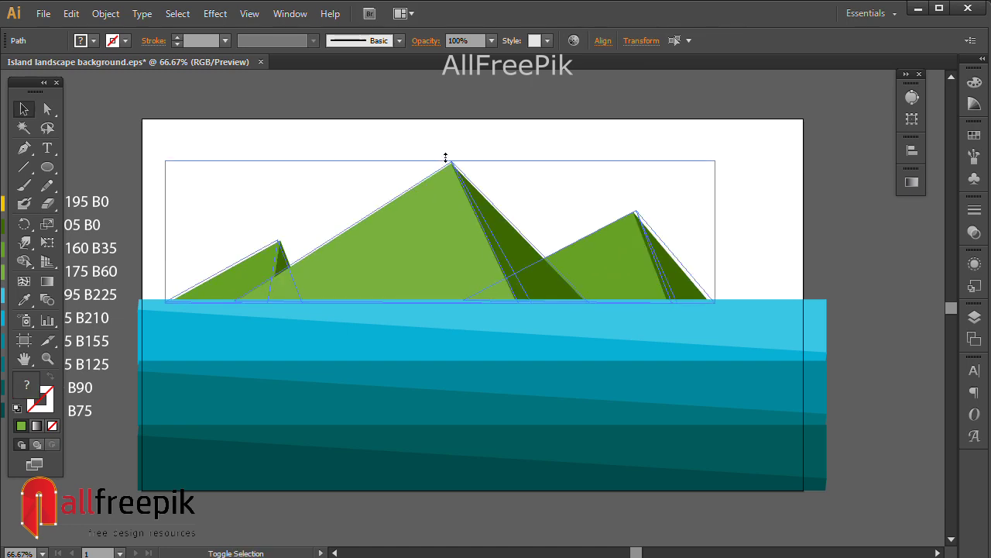
{"action": "left_click_drag", "start_coordinate": [445, 157], "coordinate": [454, 153]}
{"action": "left_click", "coordinate": [320, 212]}
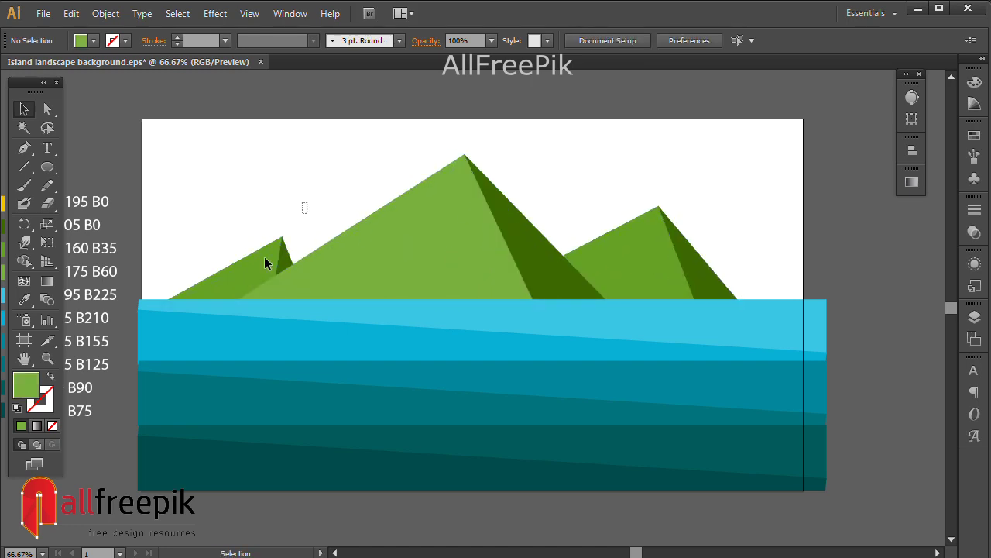
- Move the small left mountain further left and slightly down
{"action": "left_click", "coordinate": [265, 263]}
{"action": "left_click", "coordinate": [457, 213], "text": "shift"}
{"action": "left_click_drag", "start_coordinate": [298, 251], "coordinate": [278, 263]}
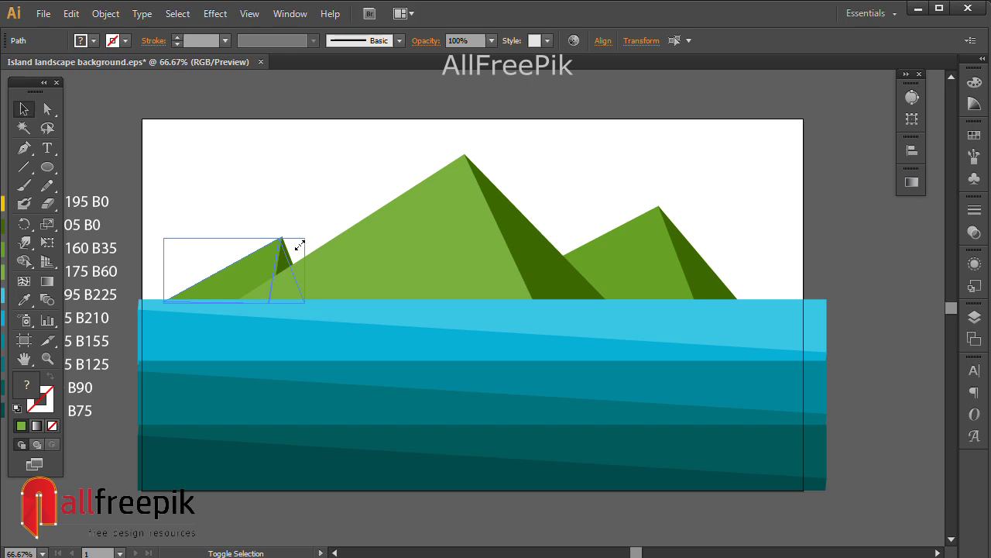
{"action": "left_click", "coordinate": [331, 190]}
{"action": "left_click_drag", "start_coordinate": [325, 181], "coordinate": [334, 195]}
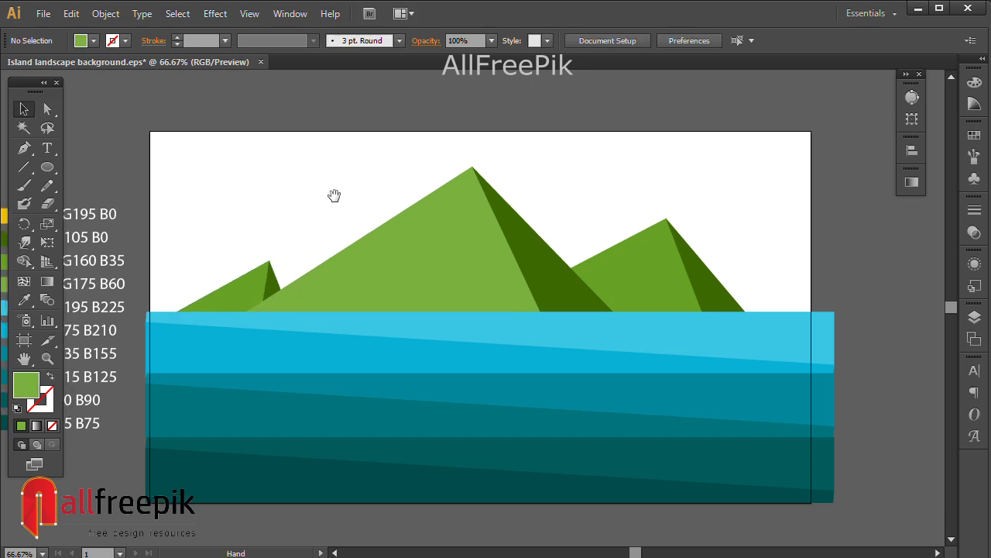
{"action": "key", "text": "a"}
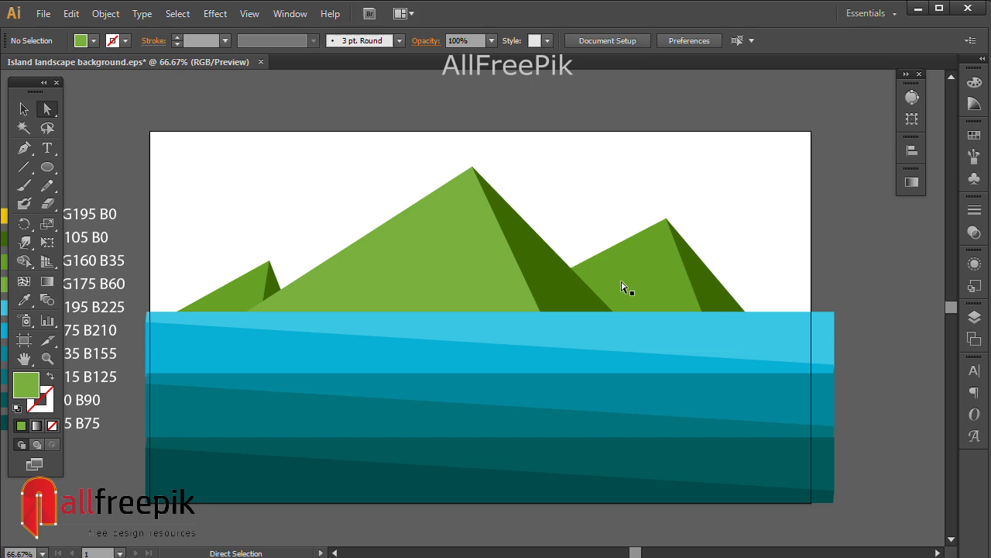
- Drag the central and right shadow faces' base points right to close the white slivers
{"action": "left_click", "coordinate": [563, 266]}
{"action": "left_click_drag", "start_coordinate": [617, 320], "coordinate": [639, 323]}
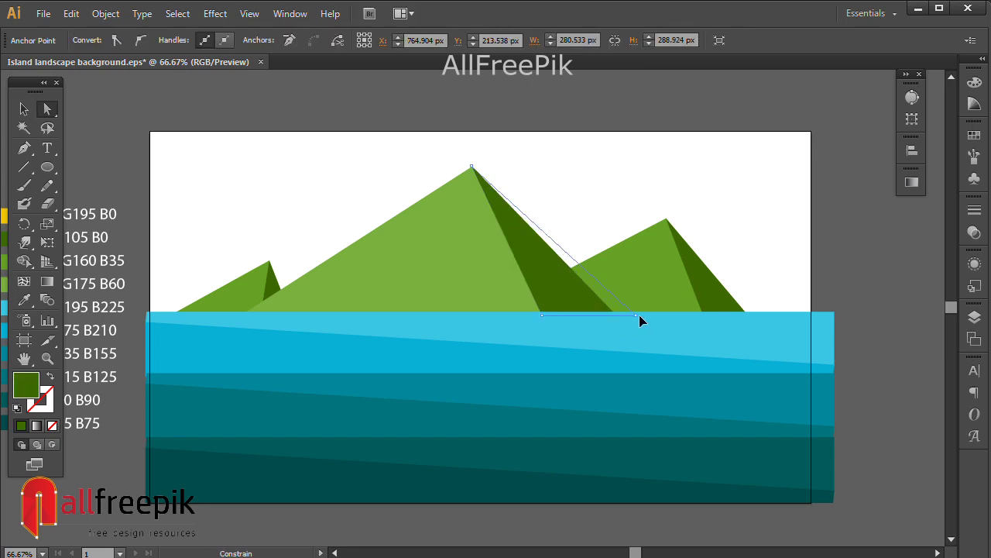
{"action": "left_click", "coordinate": [655, 204]}
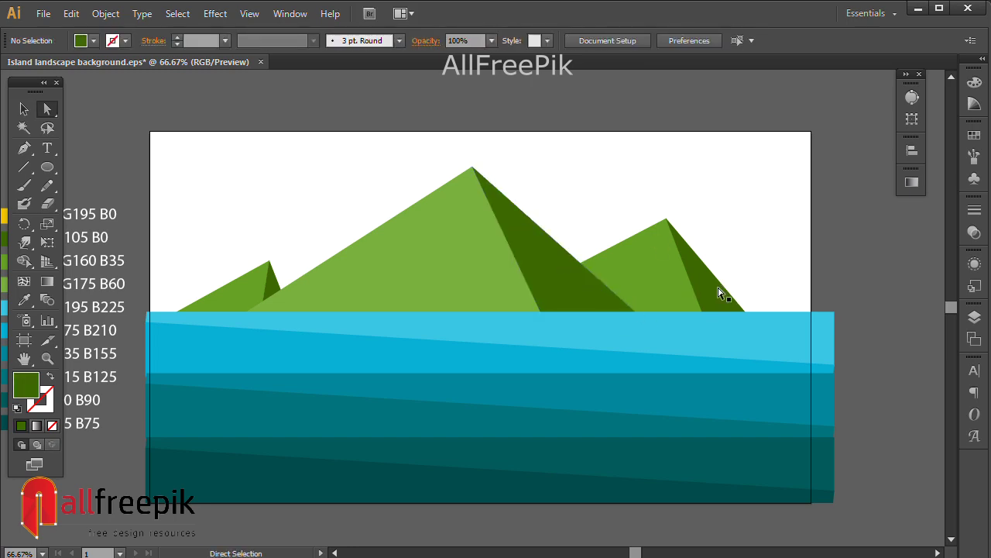
{"action": "left_click", "coordinate": [690, 280]}
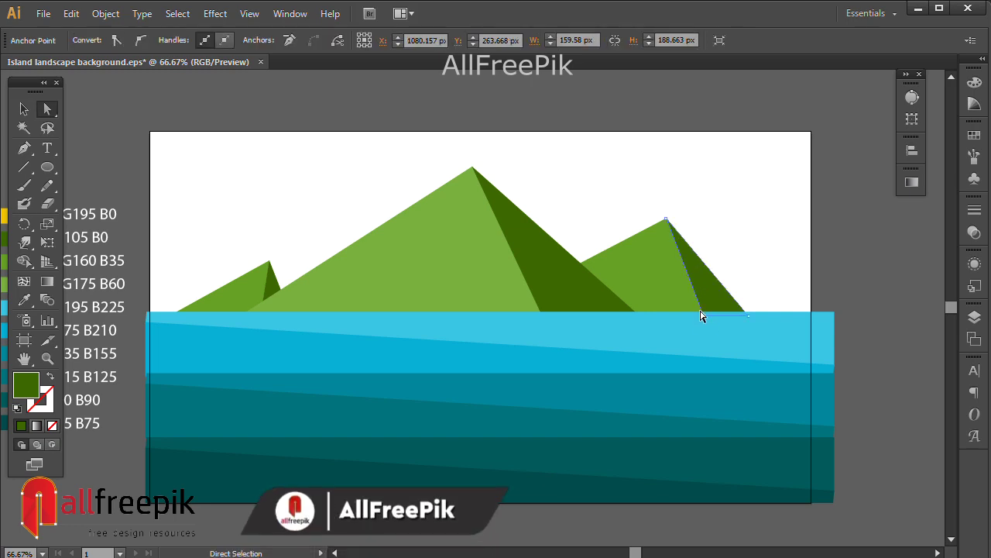
{"action": "left_click_drag", "start_coordinate": [702, 316], "coordinate": [715, 321]}
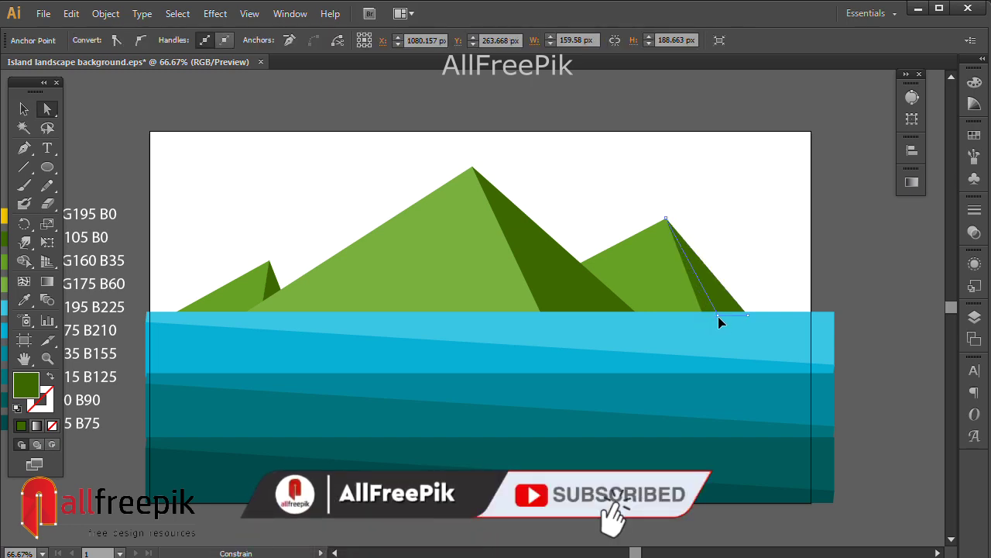
{"action": "left_click", "coordinate": [715, 261]}
{"action": "left_click", "coordinate": [714, 315]}
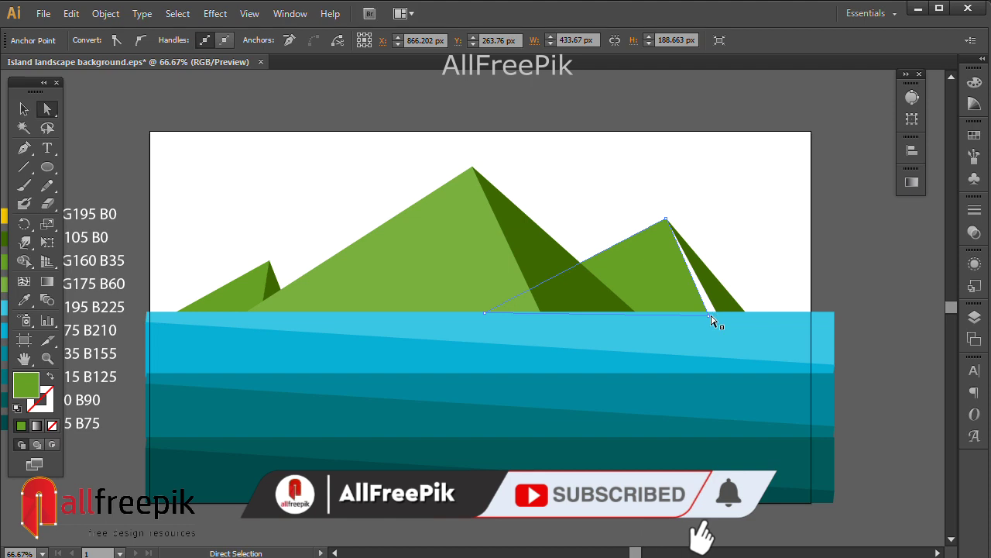
{"action": "left_click_drag", "start_coordinate": [714, 315], "coordinate": [721, 317]}
{"action": "left_click", "coordinate": [764, 217]}
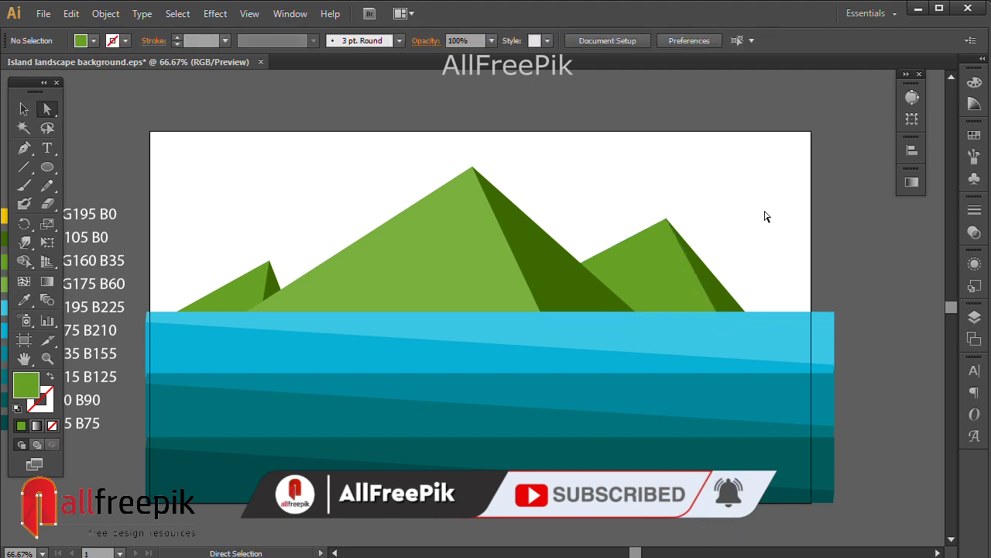
- Fill the right mountain with the R100 G160 B35 green from the colour reference
{"action": "left_click_drag", "start_coordinate": [395, 178], "coordinate": [507, 177]}
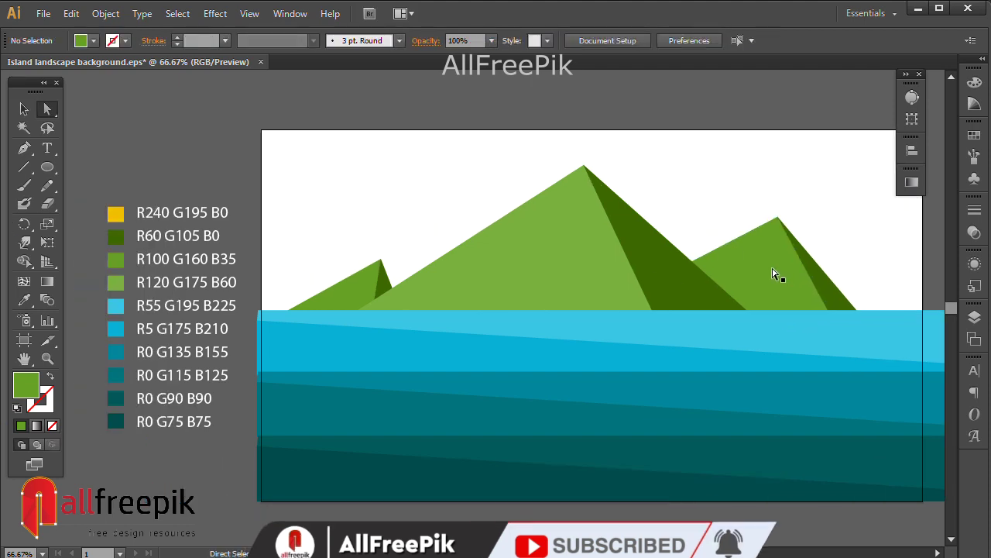
{"action": "left_click_drag", "start_coordinate": [439, 233], "coordinate": [452, 231]}
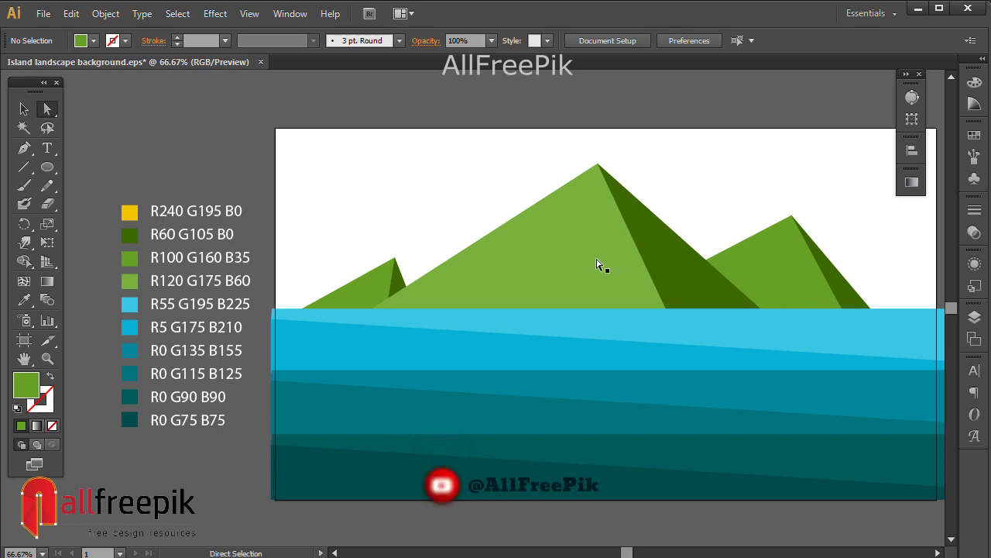
{"action": "left_click", "coordinate": [744, 244]}
{"action": "key", "text": "i"}
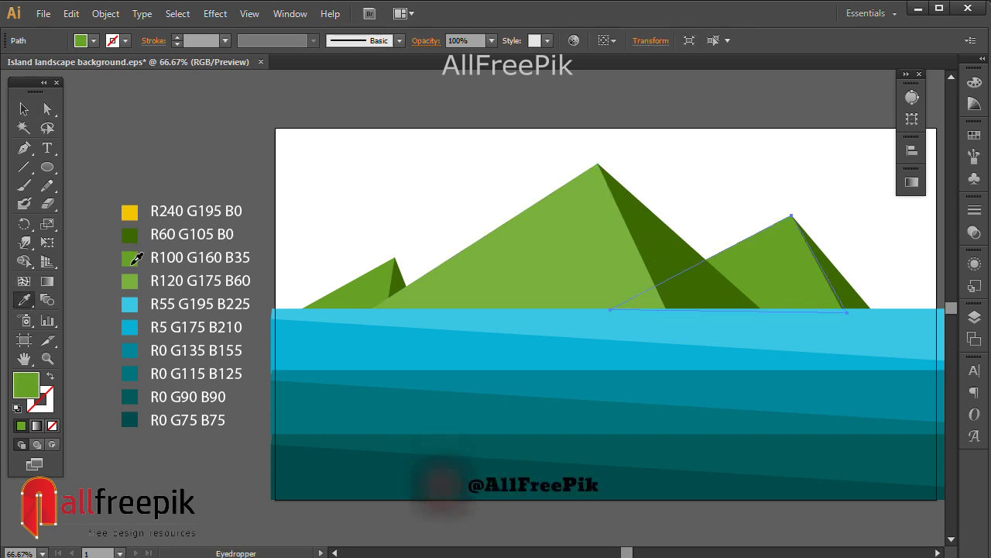
{"action": "left_click", "coordinate": [131, 261]}
{"action": "key", "text": "v"}
{"action": "left_click", "coordinate": [258, 182]}
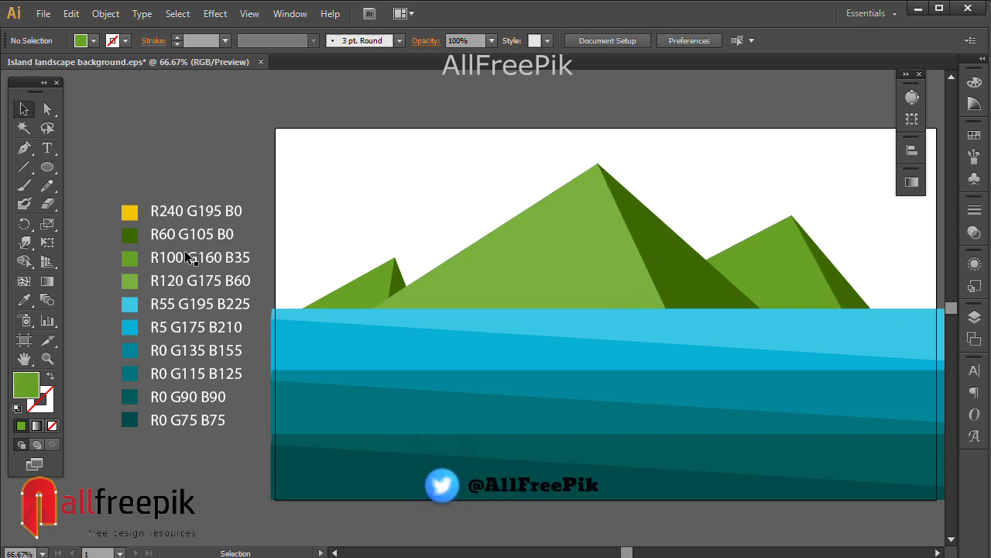
{"action": "left_click", "coordinate": [47, 167]}
{"action": "left_click_drag", "start_coordinate": [494, 240], "coordinate": [284, 305]}
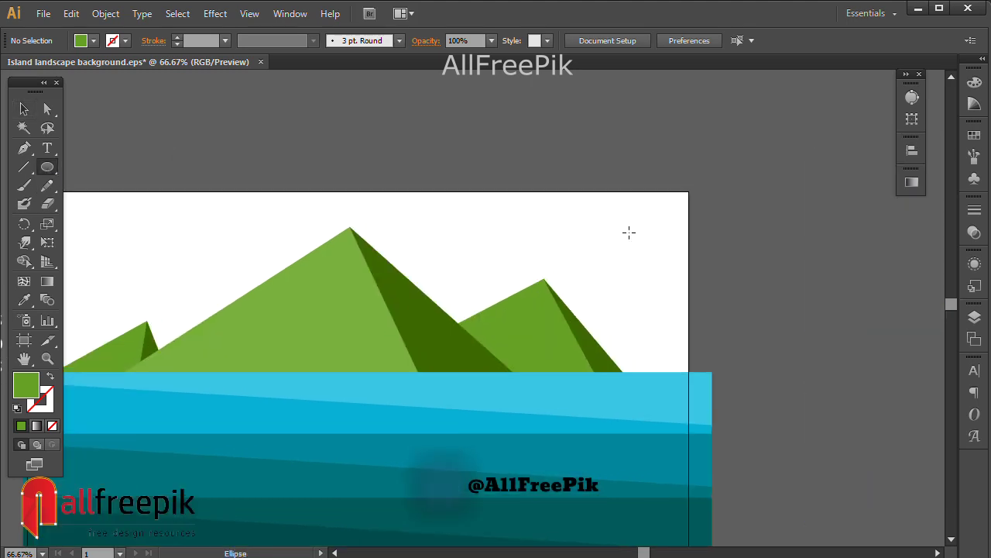
- Draw a circle in the upper-right sky and fill it with R240 G195 B0 yellow
{"action": "left_click_drag", "start_coordinate": [594, 204], "coordinate": [653, 262]}
{"action": "left_click", "coordinate": [24, 300]}
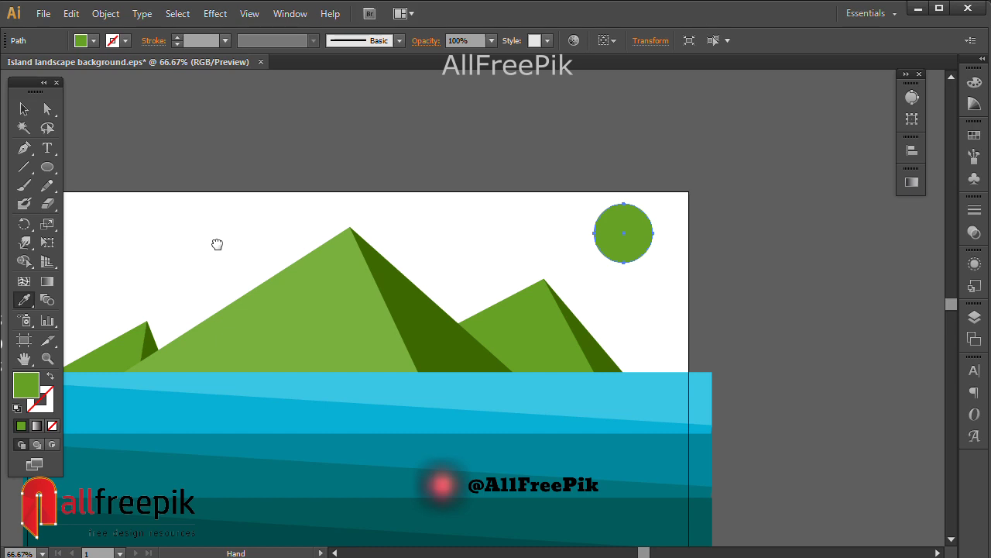
{"action": "scroll", "coordinate": [217, 243], "scroll_direction": "left", "scroll_amount": 3}
{"action": "scroll", "coordinate": [217, 243], "scroll_direction": "left", "scroll_amount": 2}
{"action": "left_click", "coordinate": [119, 252]}
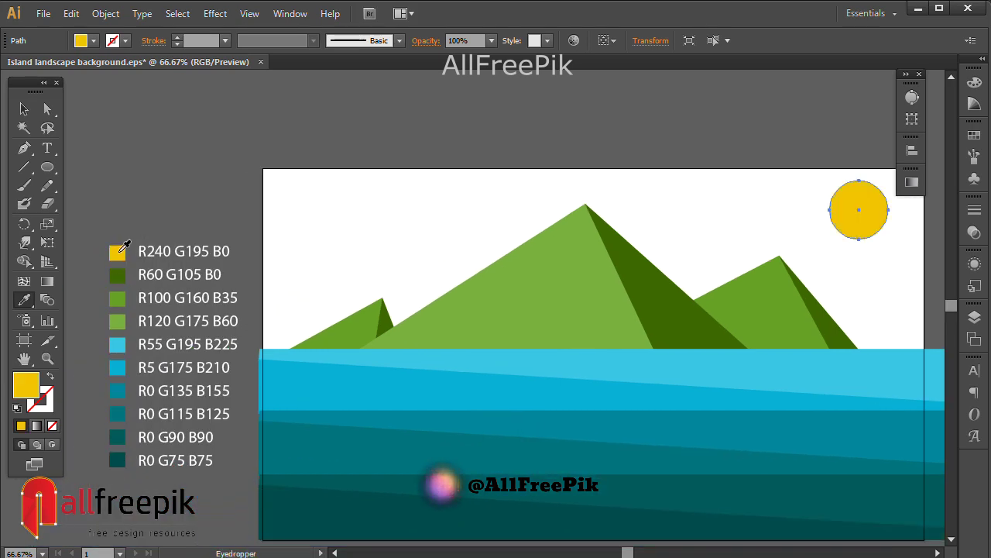
{"action": "left_click", "coordinate": [23, 109]}
{"action": "left_click", "coordinate": [180, 164]}
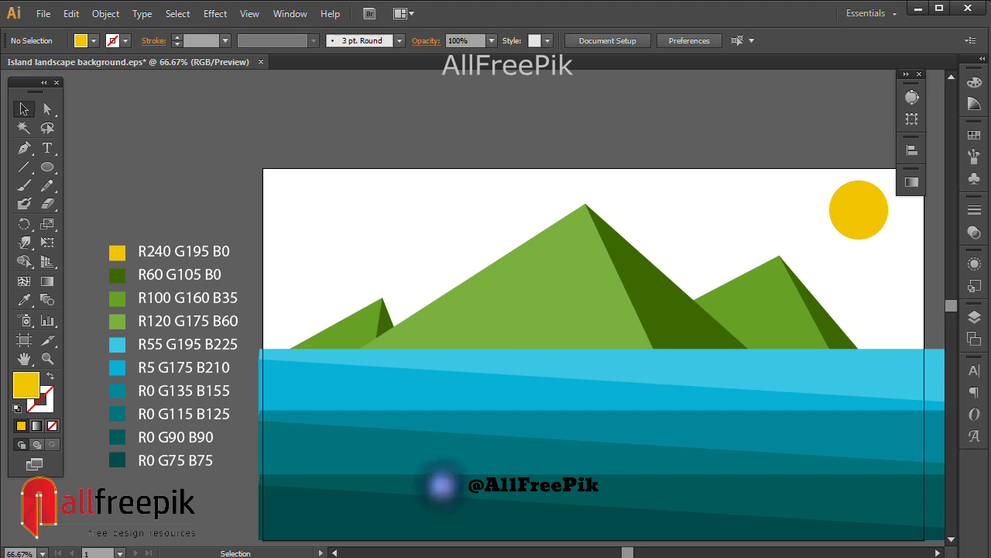
- Replace a mistaken rounded rectangle with a plain rectangle from the artboard's top-left to the sea line
{"action": "left_click_drag", "start_coordinate": [49, 170], "coordinate": [93, 183]}
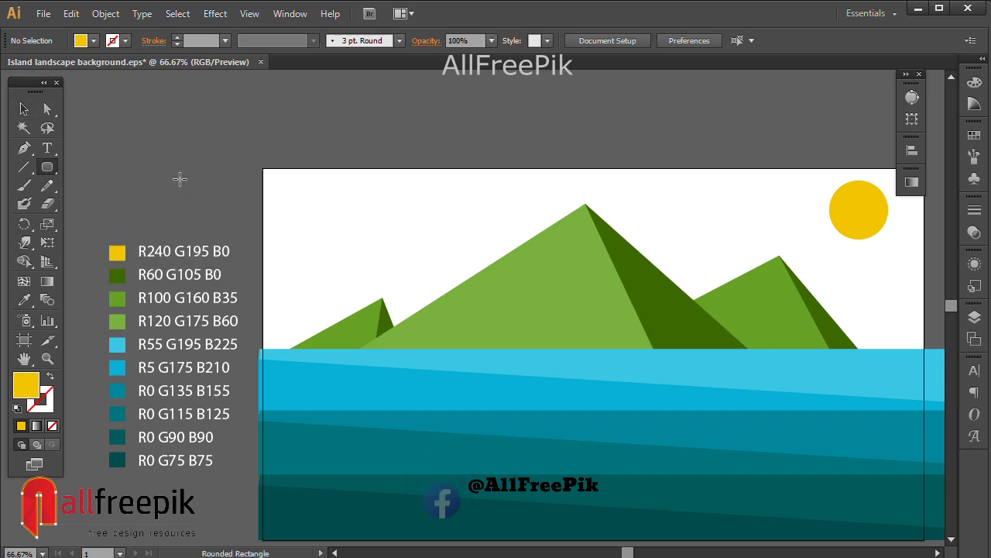
{"action": "left_click_drag", "start_coordinate": [262, 169], "coordinate": [801, 360]}
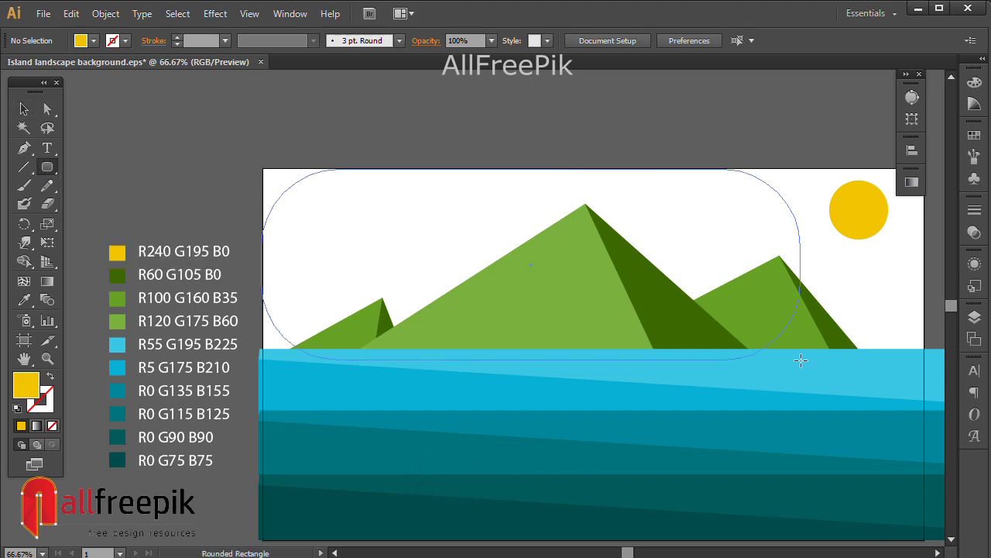
{"action": "key", "text": "ctrl+z"}
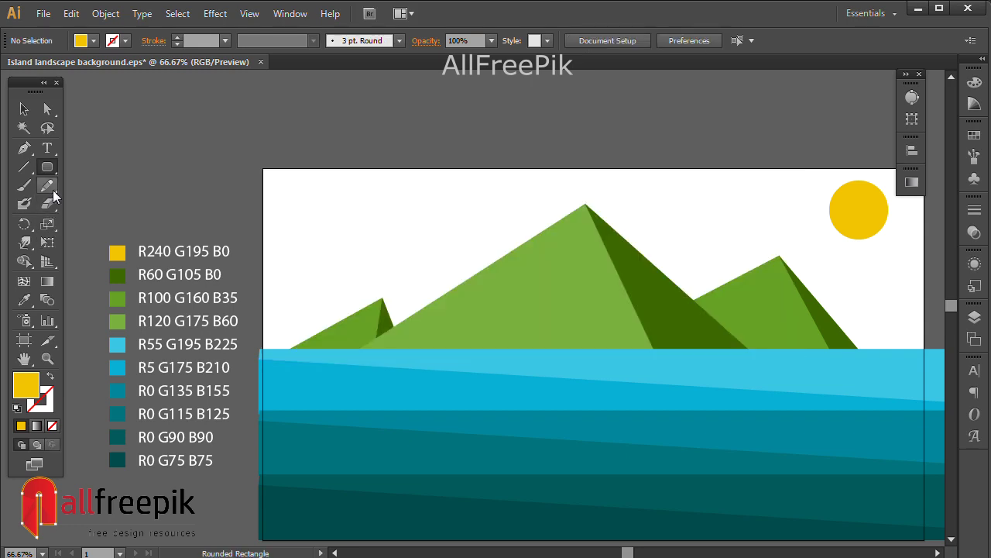
{"action": "left_click_drag", "start_coordinate": [48, 172], "coordinate": [171, 169]}
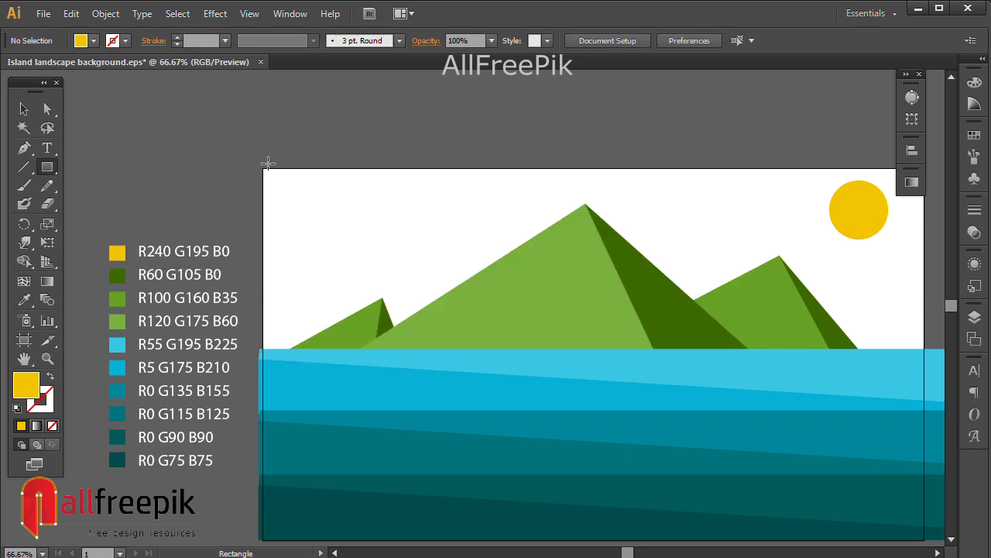
{"action": "left_click_drag", "start_coordinate": [266, 176], "coordinate": [766, 347]}
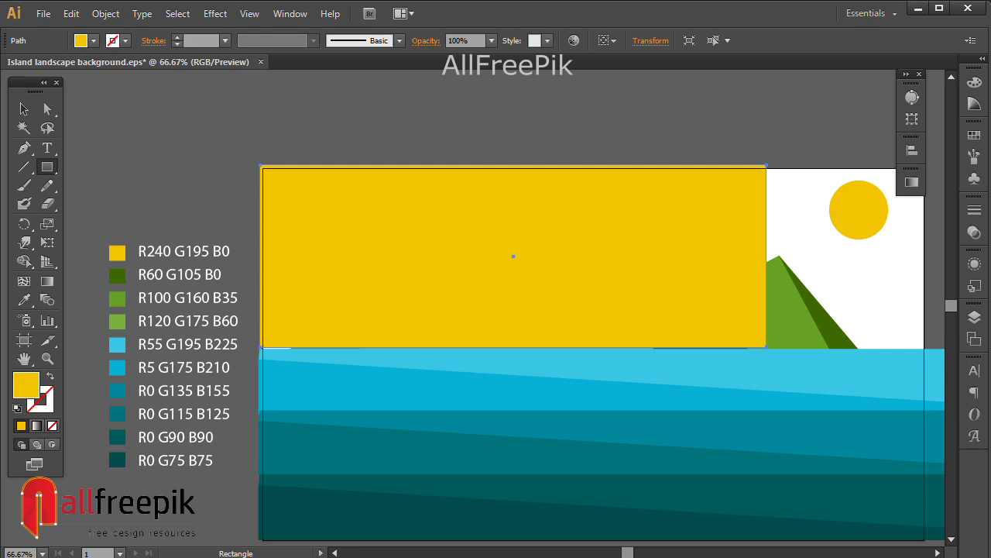
{"action": "left_click", "coordinate": [31, 113]}
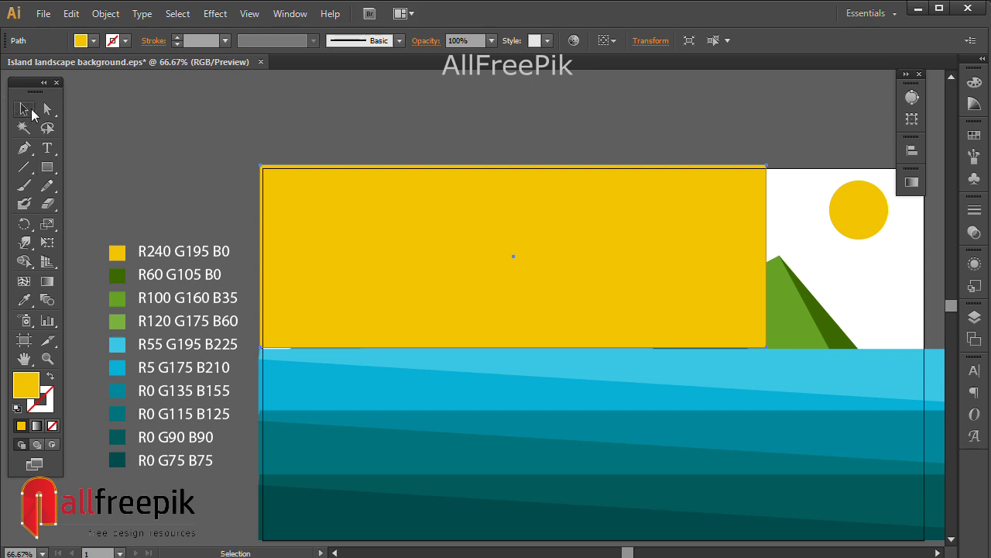
{"action": "left_click", "coordinate": [912, 183]}
- Fill the sky rectangle with a default linear gradient
{"action": "left_click", "coordinate": [766, 282]}
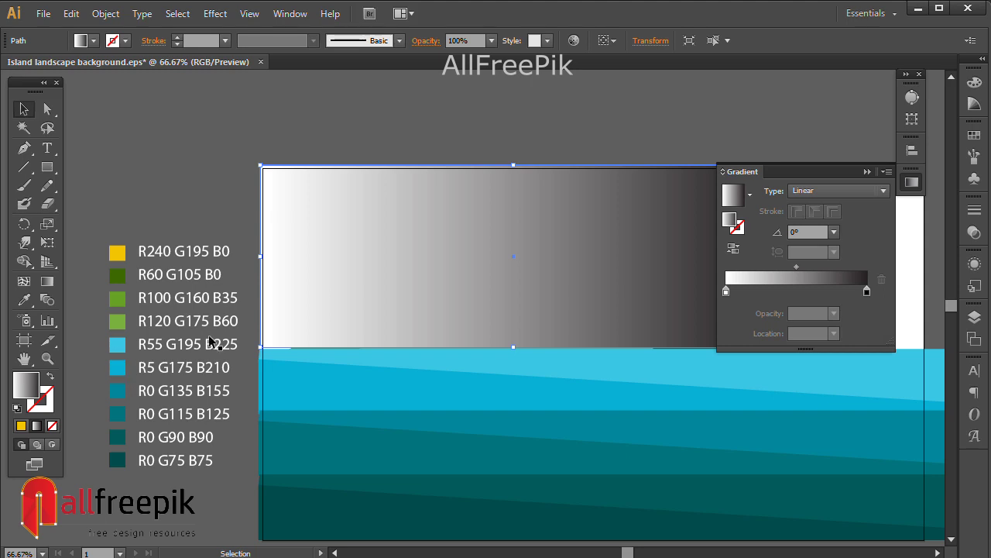
{"action": "left_click", "coordinate": [404, 147]}
{"action": "left_click", "coordinate": [426, 208]}
{"action": "left_click", "coordinate": [118, 344]}
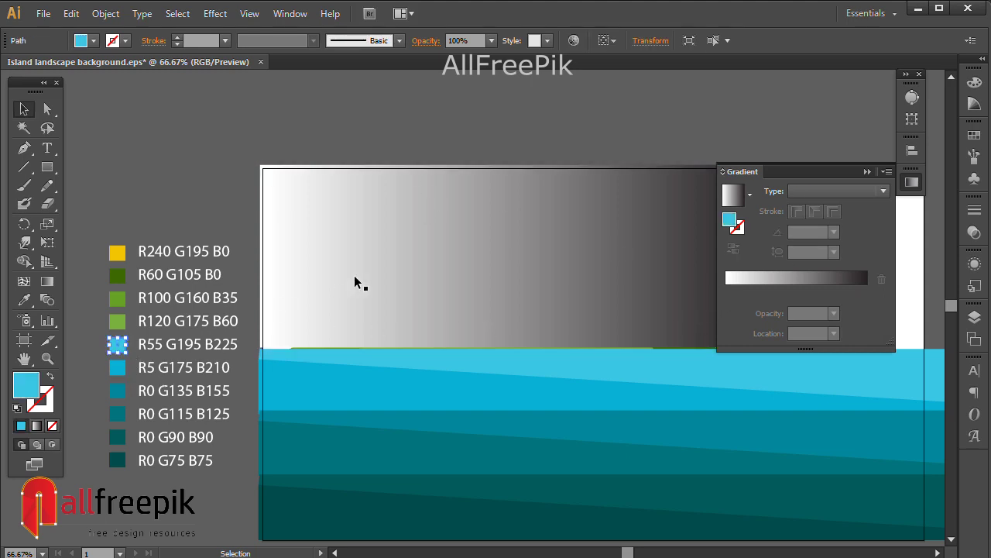
{"action": "left_click", "coordinate": [378, 281]}
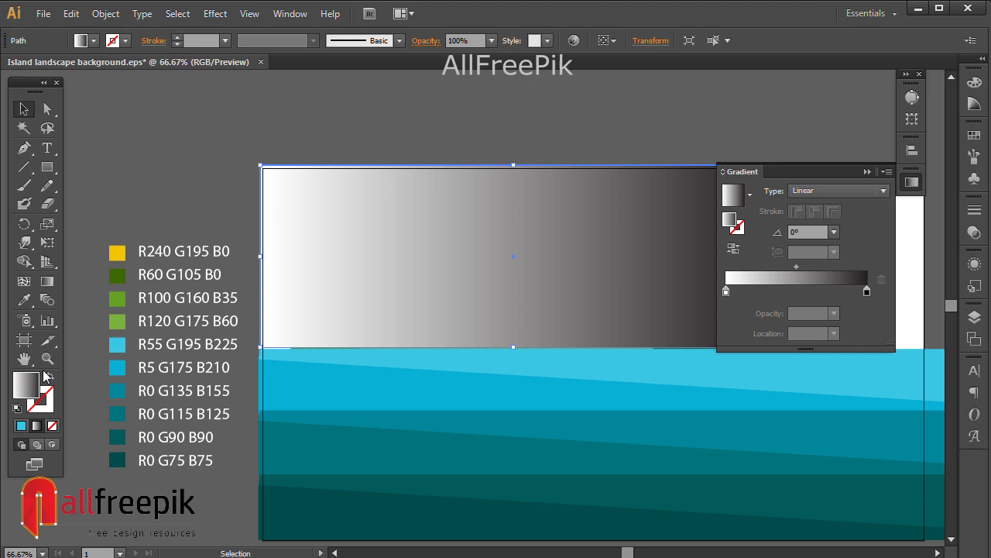
- Set the gradient's left stop to light blue RGB 55/195/225
{"action": "double_click", "coordinate": [725, 291]}
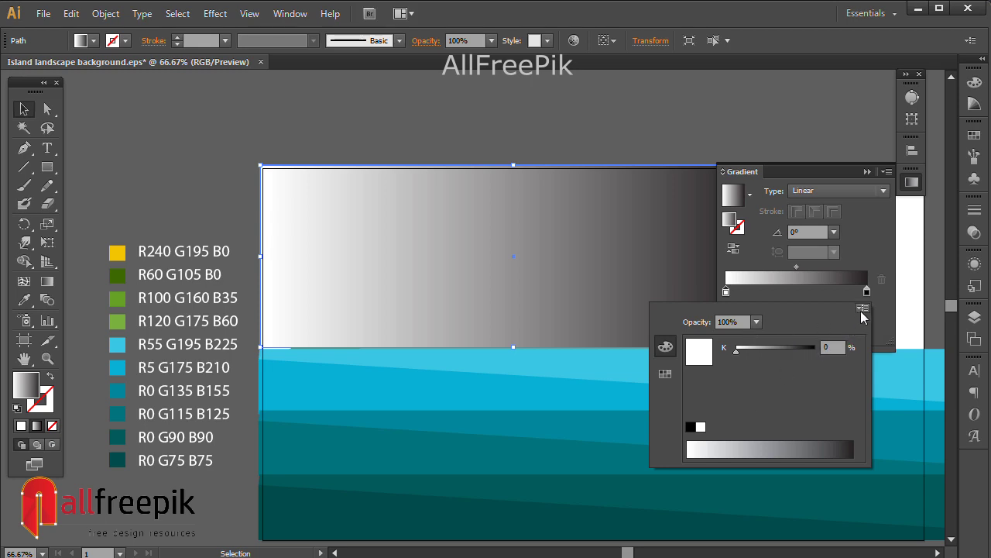
{"action": "left_click", "coordinate": [861, 308]}
{"action": "left_click", "coordinate": [774, 330]}
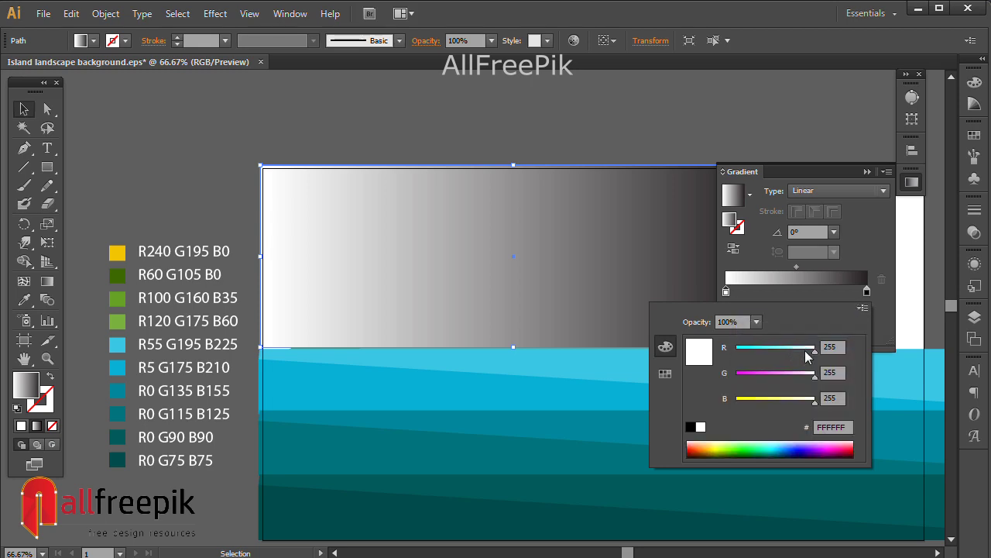
{"action": "type", "text": "55"}
{"action": "key", "text": "Tab"}
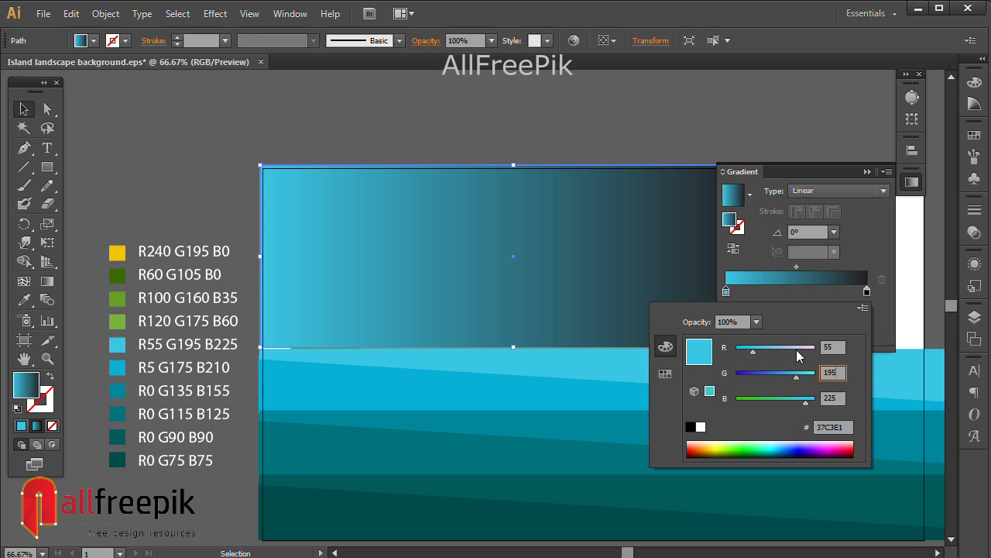
{"action": "key", "text": "Tab"}
{"action": "key", "text": "Tab"}
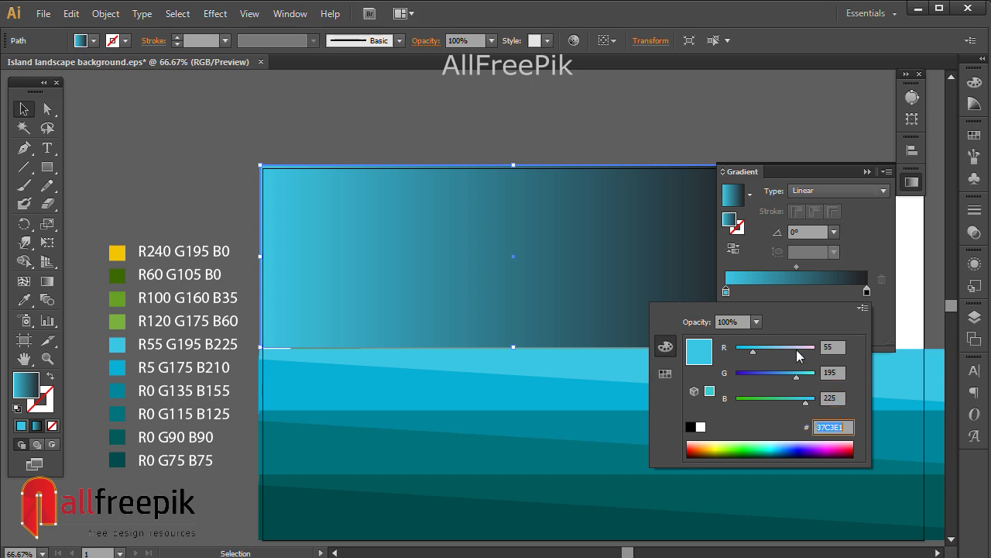
{"action": "key", "text": "Return"}
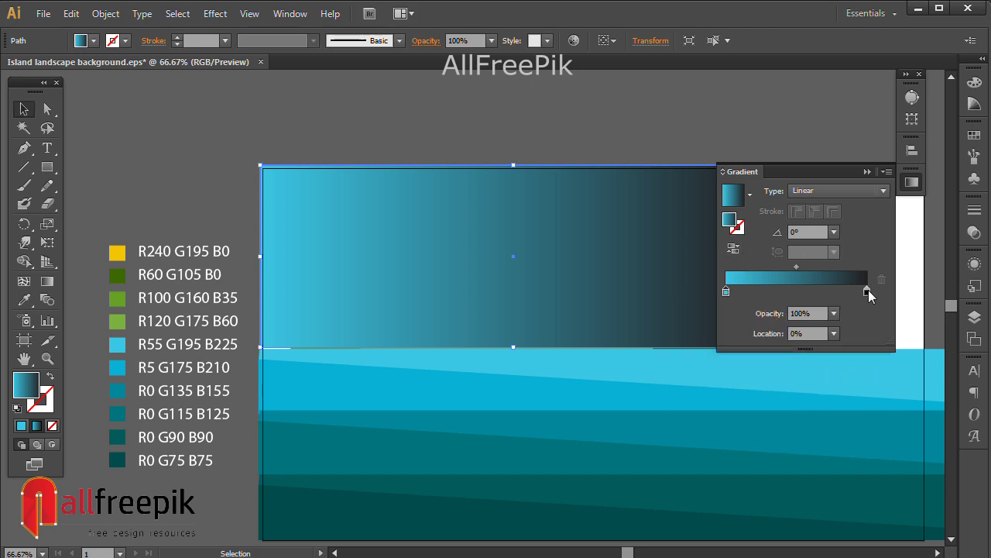
- Set the gradient's right stop to white
{"action": "double_click", "coordinate": [867, 292]}
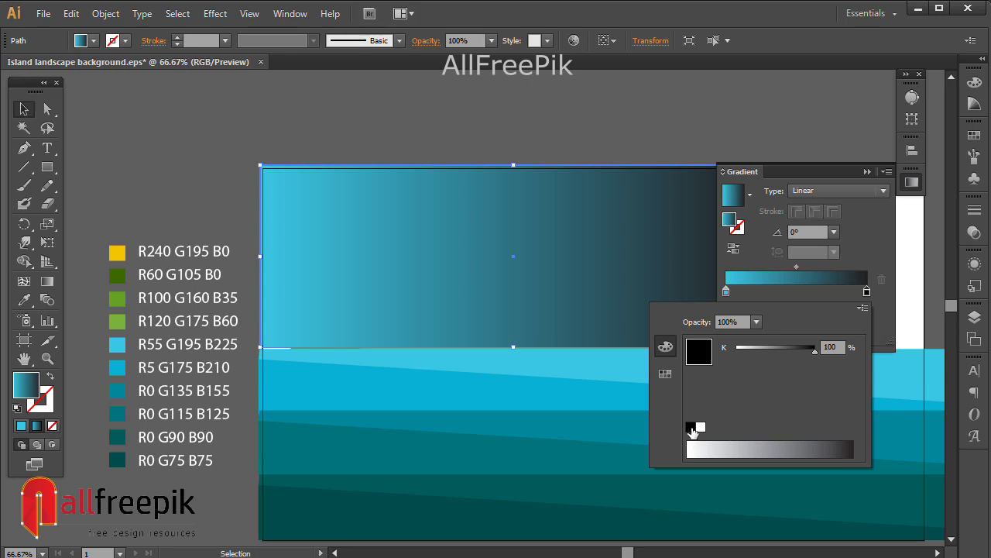
{"action": "left_click", "coordinate": [701, 427]}
{"action": "left_click", "coordinate": [878, 241]}
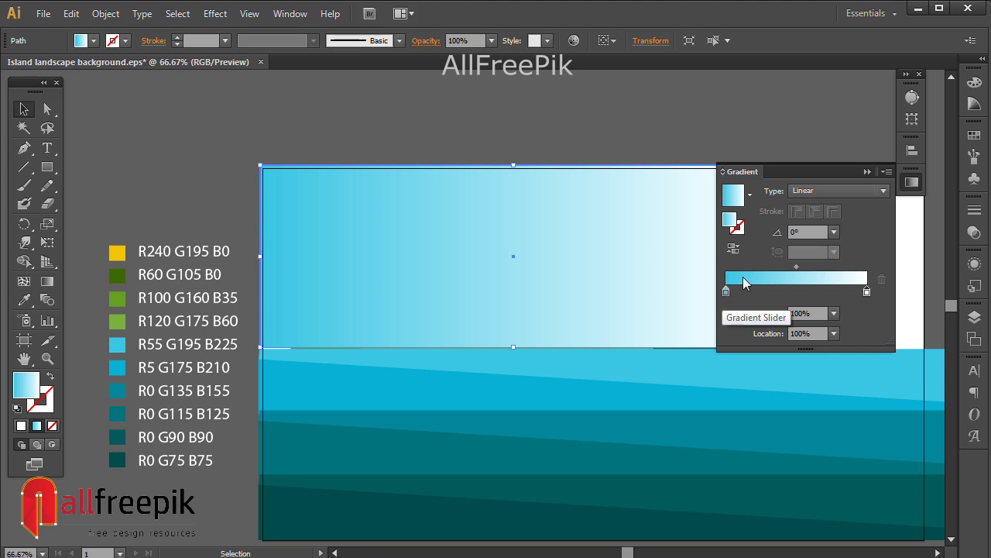
{"action": "left_click", "coordinate": [47, 281]}
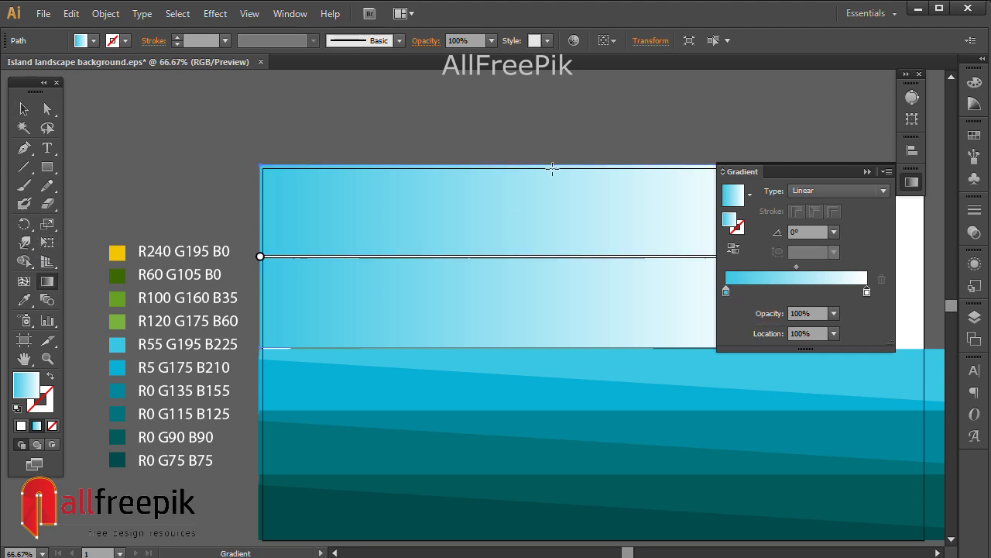
- Angle the sky gradient diagonally down toward the sea
{"action": "key", "text": "ctrl+minus"}
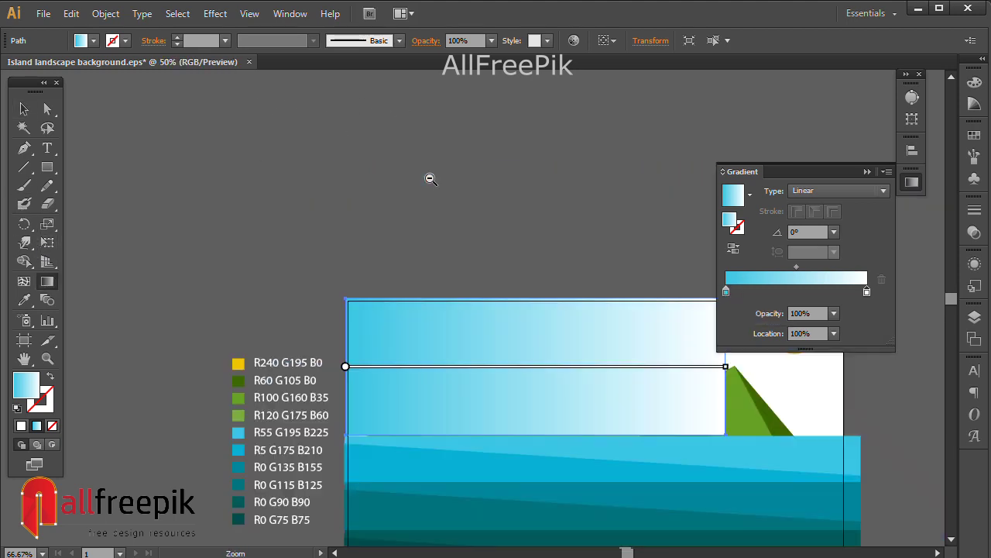
{"action": "key", "text": "ctrl+minus"}
{"action": "left_click_drag", "start_coordinate": [487, 261], "coordinate": [418, 158]}
{"action": "left_click_drag", "start_coordinate": [333, 106], "coordinate": [467, 322]}
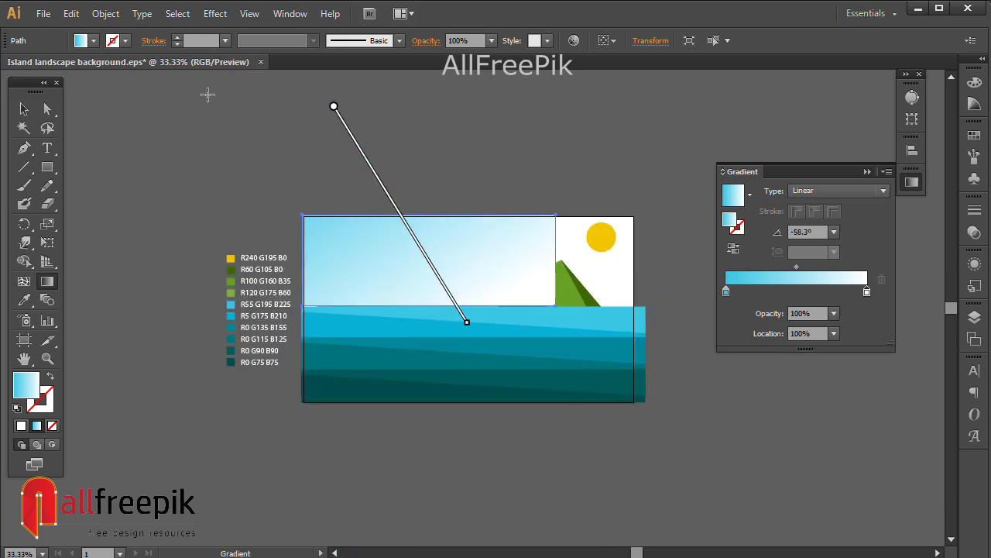
- Send the sky rectangle to the back, behind the mountains and sun
{"action": "key", "text": "v"}
{"action": "left_click", "coordinate": [493, 215]}
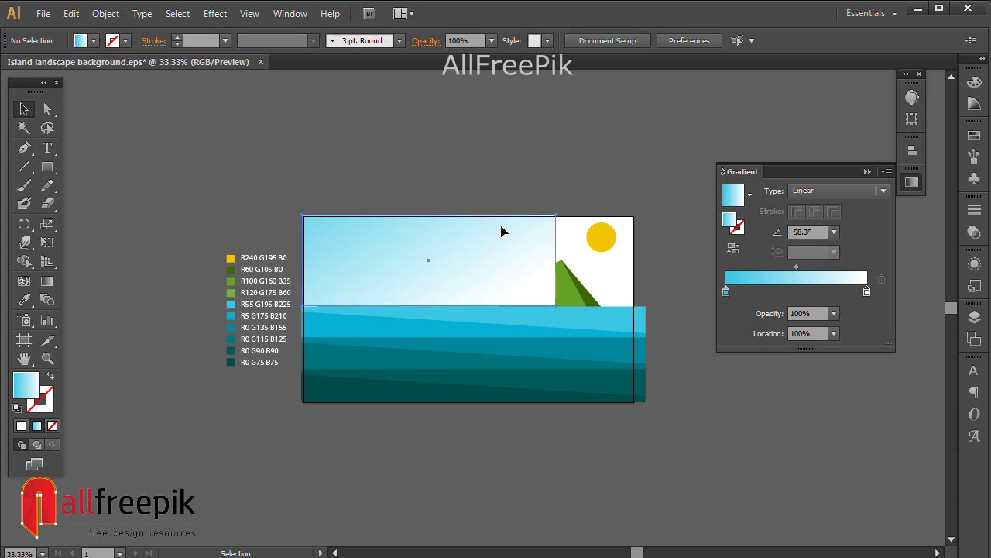
{"action": "right_click", "coordinate": [502, 230]}
{"action": "mouse_move", "coordinate": [544, 449]}
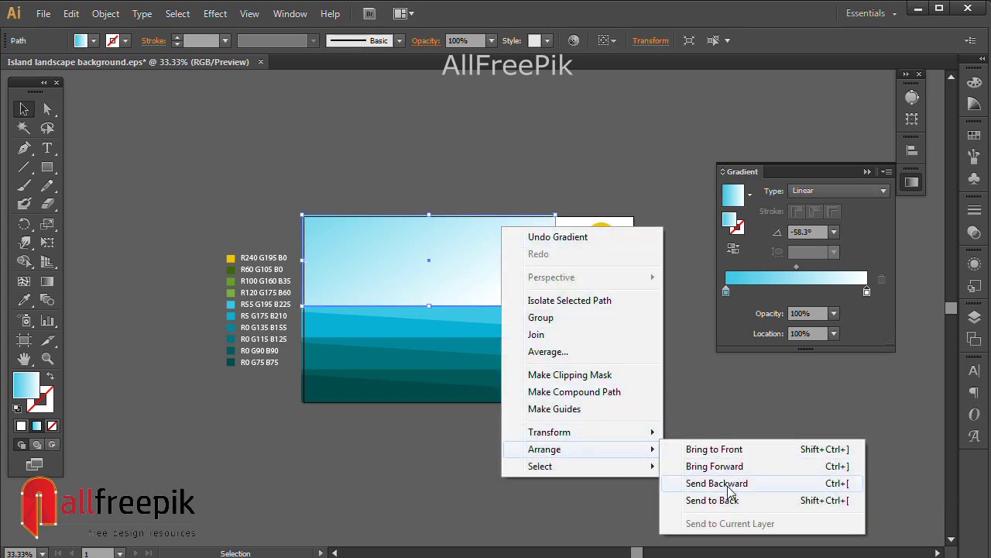
{"action": "left_click", "coordinate": [701, 499]}
{"action": "left_click", "coordinate": [464, 183]}
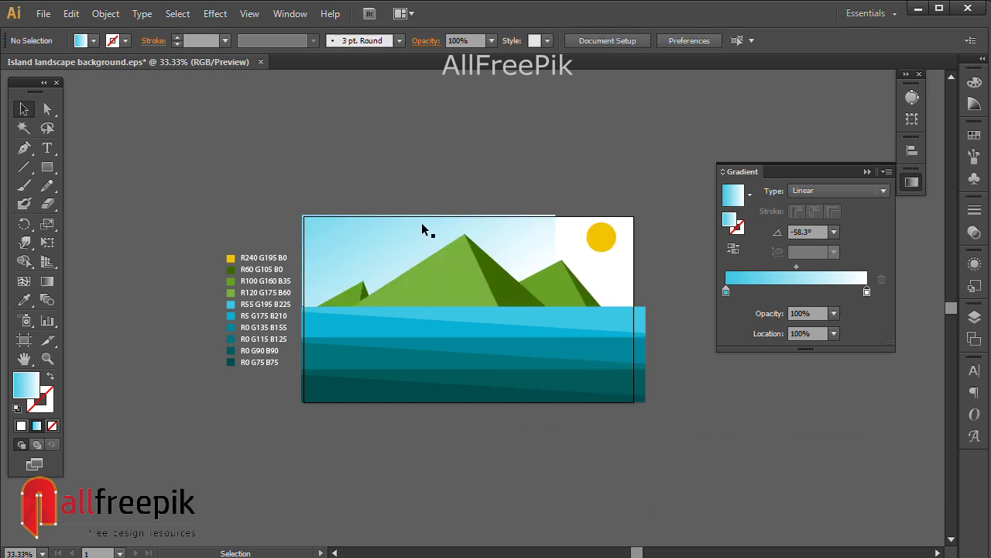
- Widen the sky to the scene's right edge and move the gradient midpoint left
{"action": "left_click", "coordinate": [422, 229]}
{"action": "left_click_drag", "start_coordinate": [556, 260], "coordinate": [635, 276]}
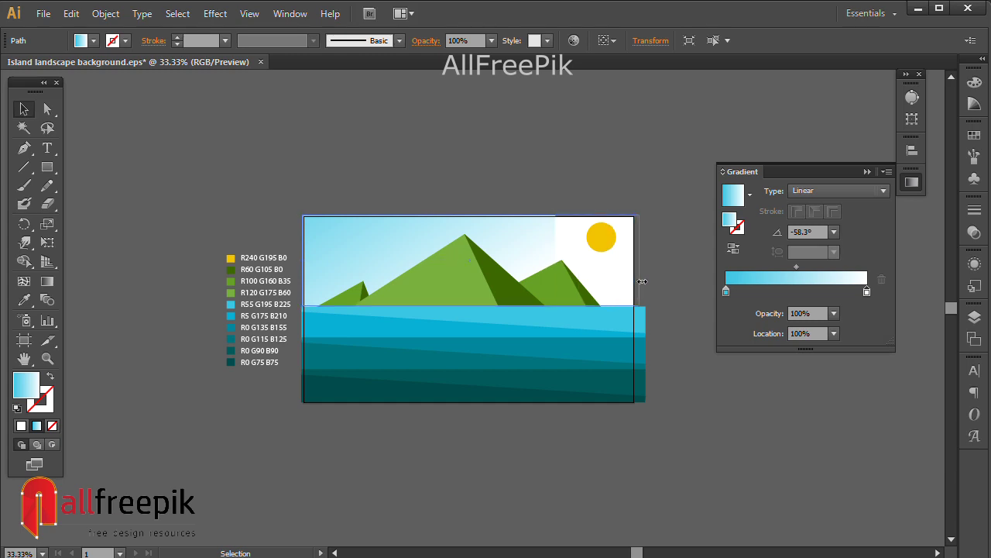
{"action": "left_click_drag", "start_coordinate": [635, 276], "coordinate": [646, 277]}
{"action": "key", "text": "ctrl+shift+a"}
{"action": "left_click", "coordinate": [540, 249]}
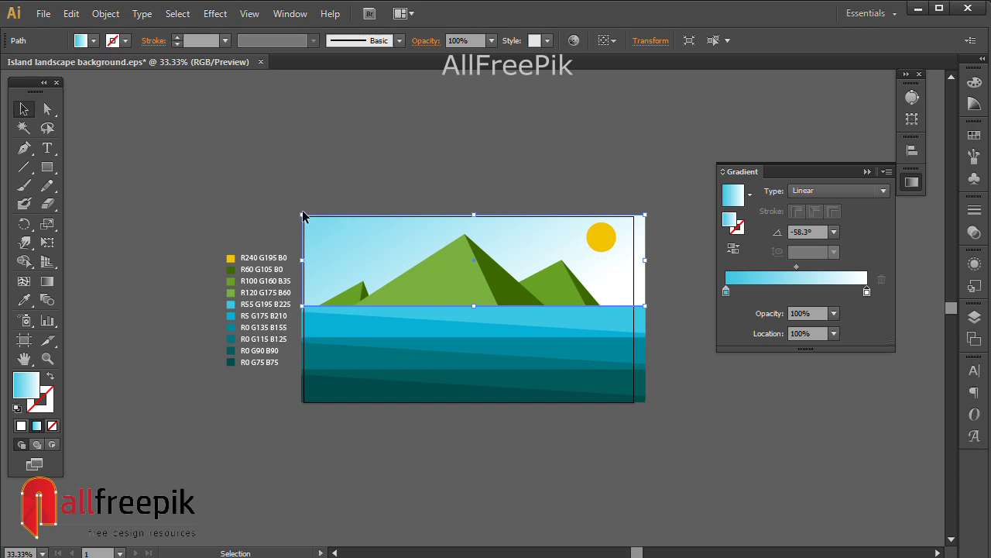
{"action": "left_click_drag", "start_coordinate": [797, 268], "coordinate": [774, 270]}
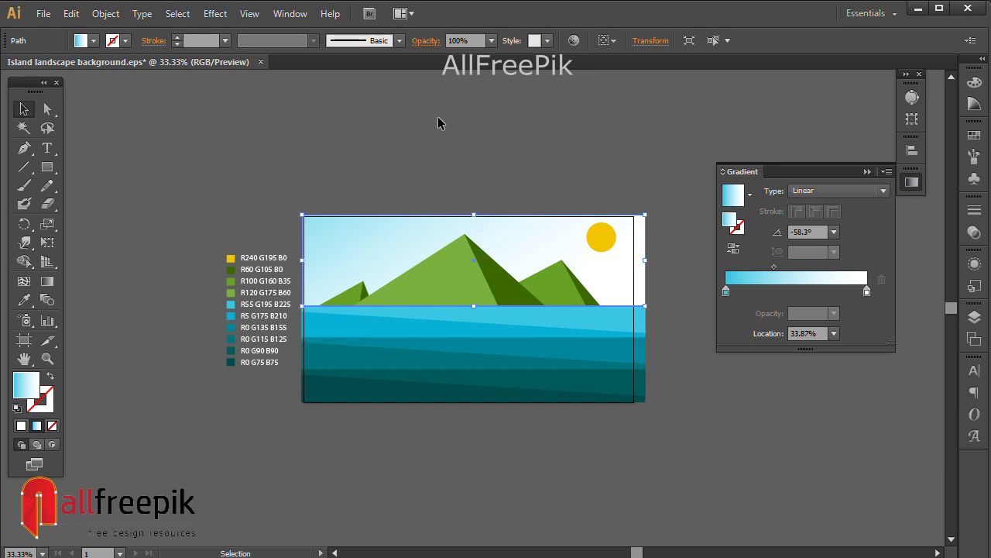
{"action": "left_click", "coordinate": [542, 147]}
- Nudge the yellow sun slightly down and away from the top-right corner
{"action": "left_click_drag", "start_coordinate": [542, 147], "coordinate": [495, 135]}
{"action": "left_click", "coordinate": [556, 226]}
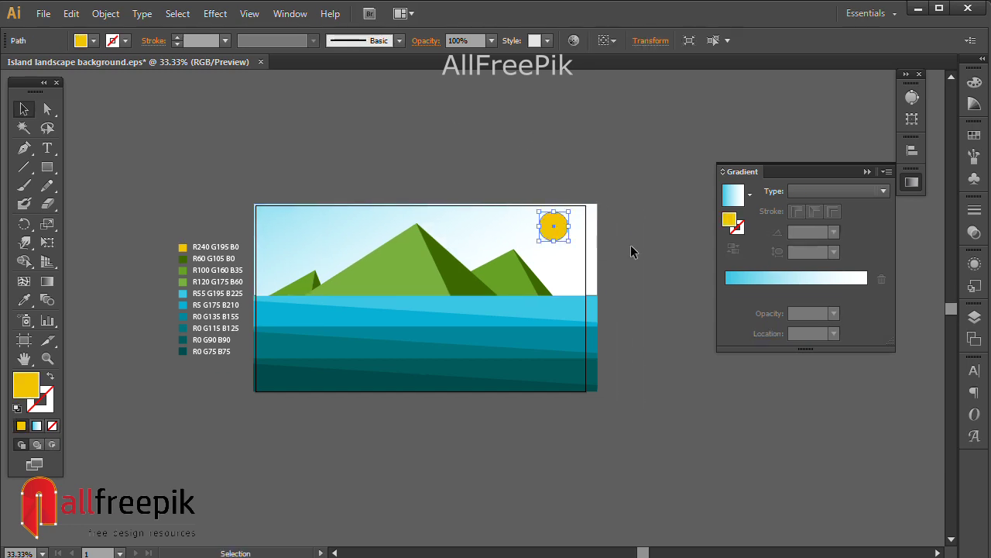
{"action": "left_click_drag", "start_coordinate": [559, 211], "coordinate": [559, 215]}
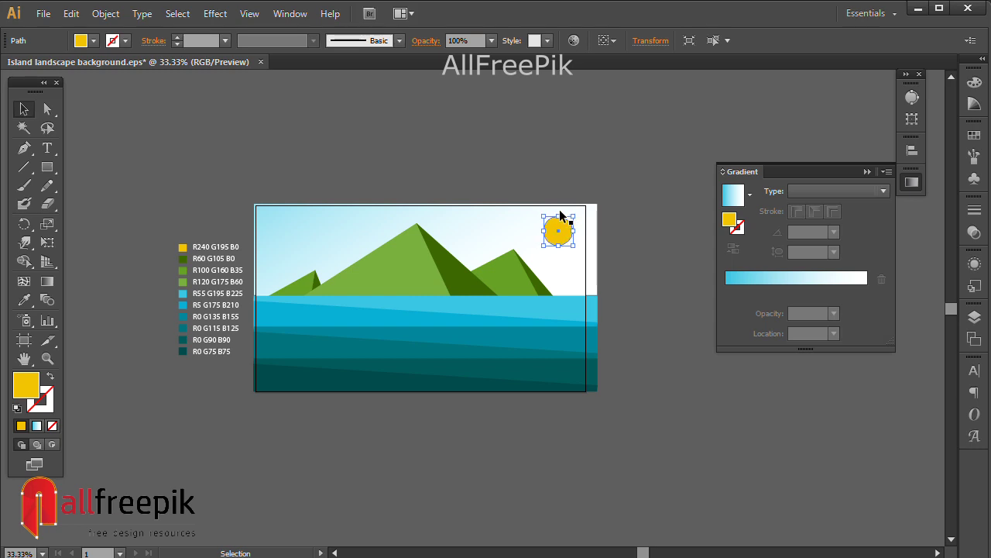
{"action": "left_click_drag", "start_coordinate": [560, 215], "coordinate": [559, 213]}
{"action": "left_click", "coordinate": [276, 137]}
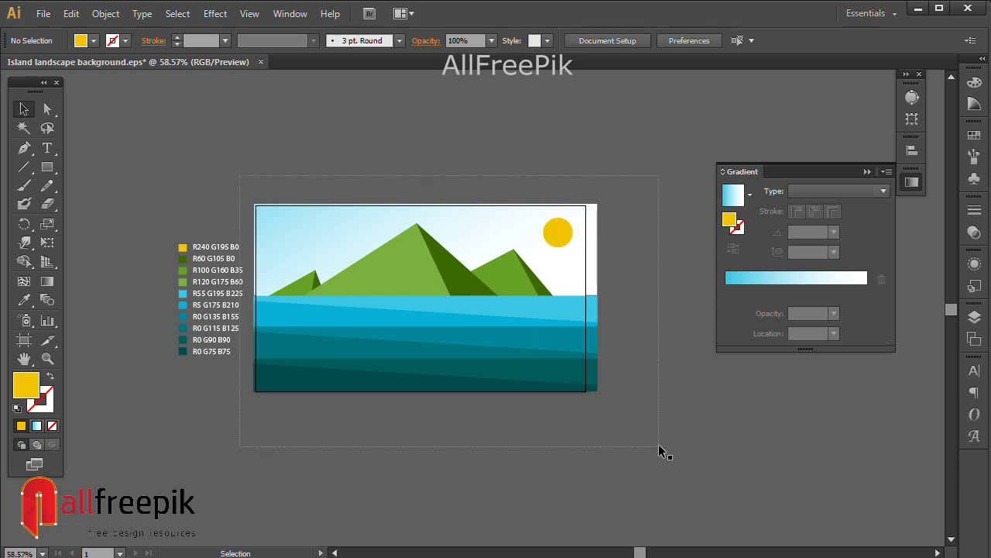
- Zoom in, select the sea bands and put the Gradient panel away
{"action": "left_click_drag", "start_coordinate": [659, 452], "coordinate": [594, 387]}
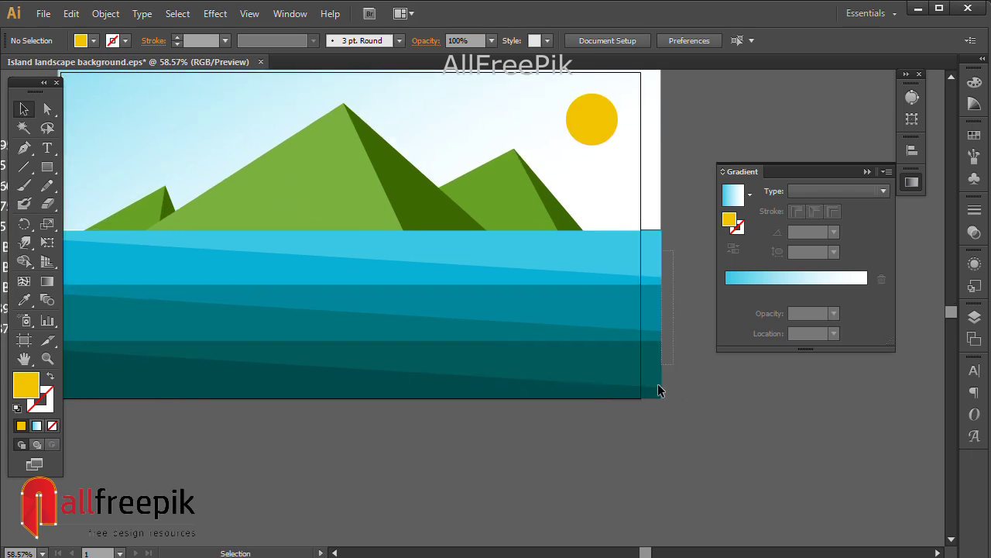
{"action": "left_click_drag", "start_coordinate": [659, 389], "coordinate": [644, 414]}
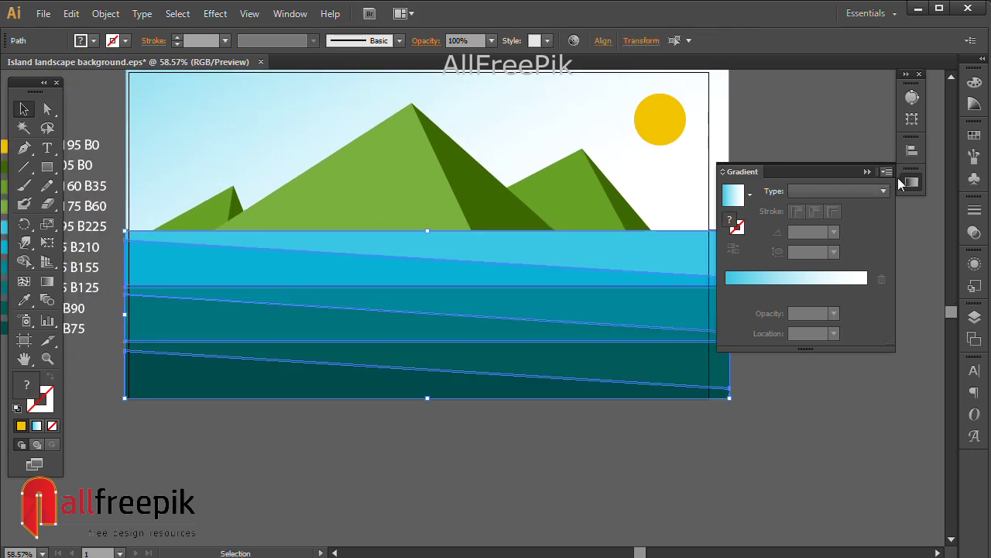
{"action": "left_click", "coordinate": [910, 183]}
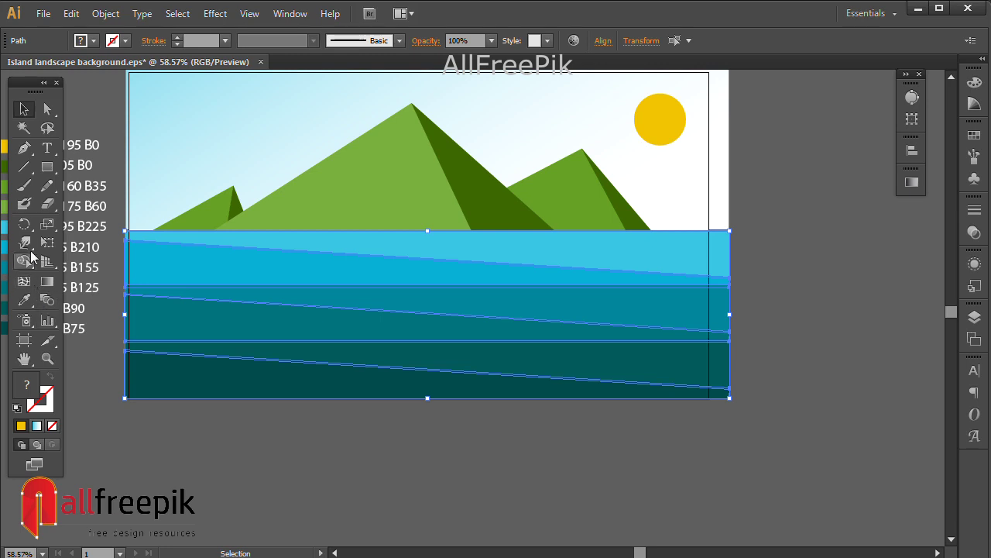
- Warp the sea band edges into waves with the Warp Tool
{"action": "left_click_drag", "start_coordinate": [26, 259], "coordinate": [70, 261]}
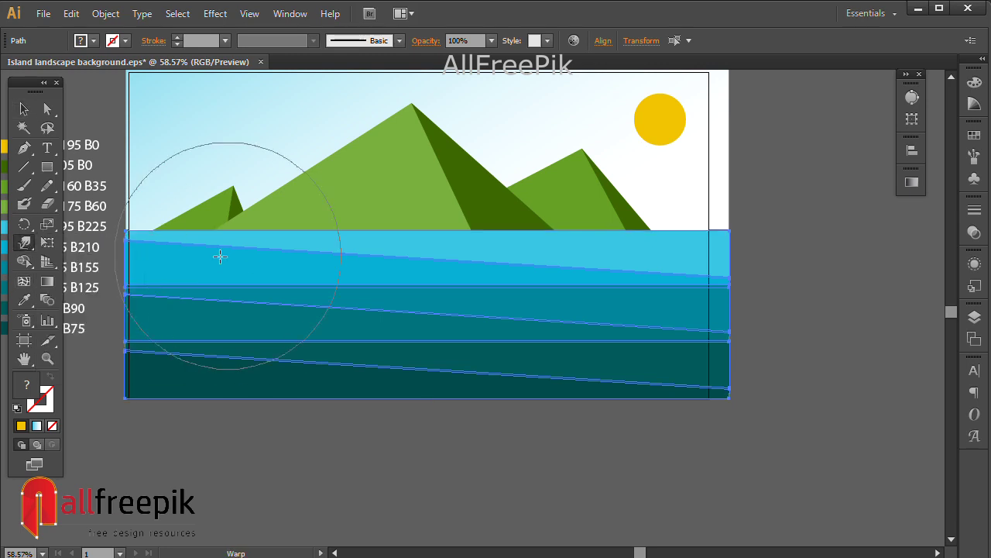
{"action": "mouse_move", "coordinate": [225, 272]}
{"action": "left_mouse_down"}
{"action": "mouse_move", "coordinate": [317, 268]}
{"action": "mouse_move", "coordinate": [447, 336]}
{"action": "mouse_move", "coordinate": [502, 318]}
{"action": "mouse_move", "coordinate": [514, 296]}
{"action": "left_mouse_up"}
{"action": "left_click_drag", "start_coordinate": [626, 297], "coordinate": [628, 323]}
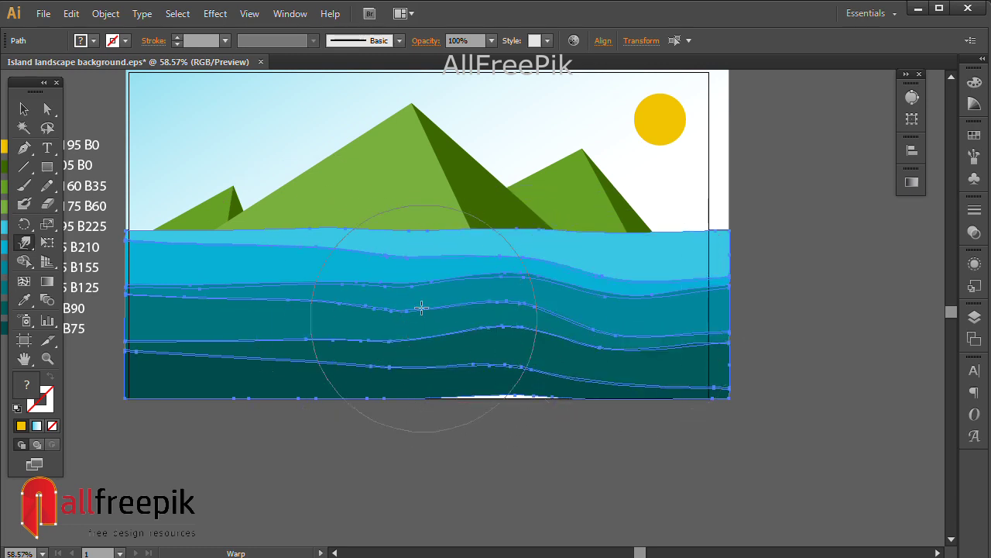
{"action": "mouse_move", "coordinate": [246, 327]}
{"action": "left_mouse_down"}
{"action": "mouse_move", "coordinate": [239, 314]}
{"action": "mouse_move", "coordinate": [386, 299]}
{"action": "mouse_move", "coordinate": [380, 307]}
{"action": "left_mouse_up"}
- Stretch the sea bands group down past the artboard's bottom edge
{"action": "left_click", "coordinate": [24, 108]}
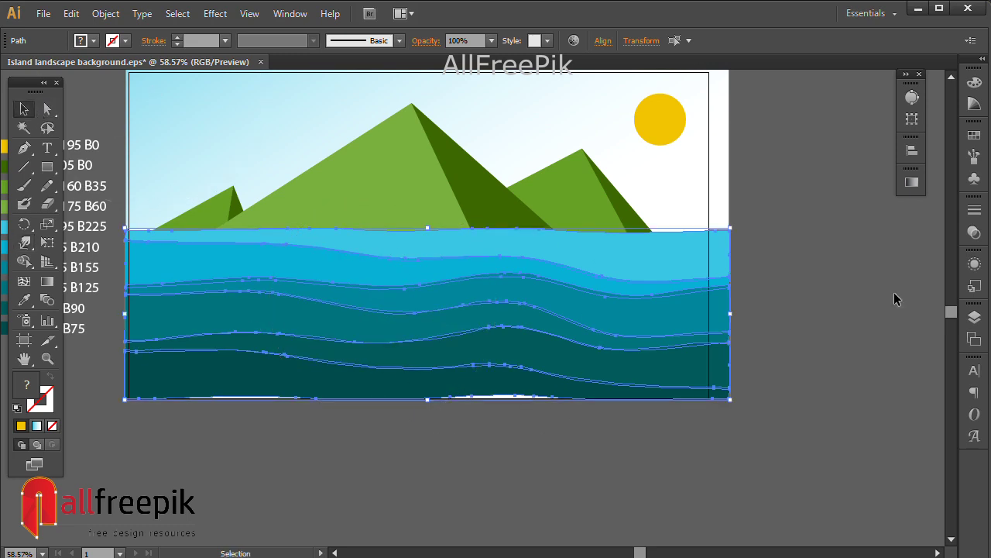
{"action": "left_click", "coordinate": [767, 317]}
{"action": "left_click", "coordinate": [356, 395]}
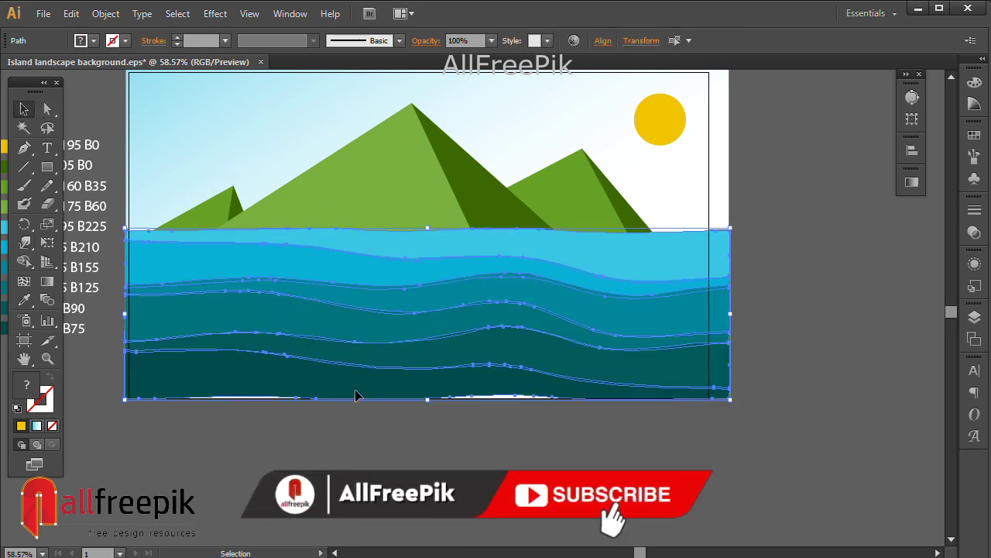
{"action": "left_click_drag", "start_coordinate": [428, 402], "coordinate": [428, 409]}
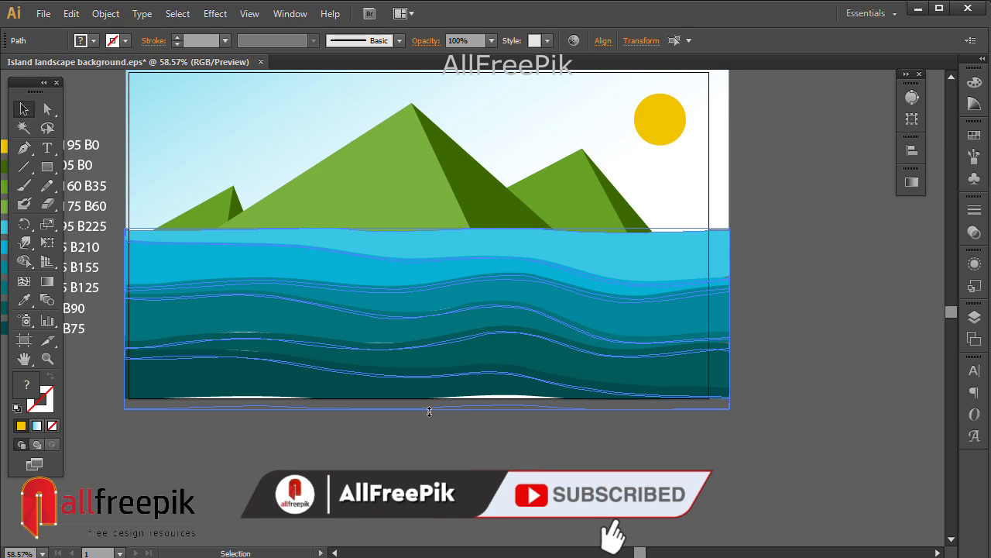
{"action": "left_click", "coordinate": [830, 405]}
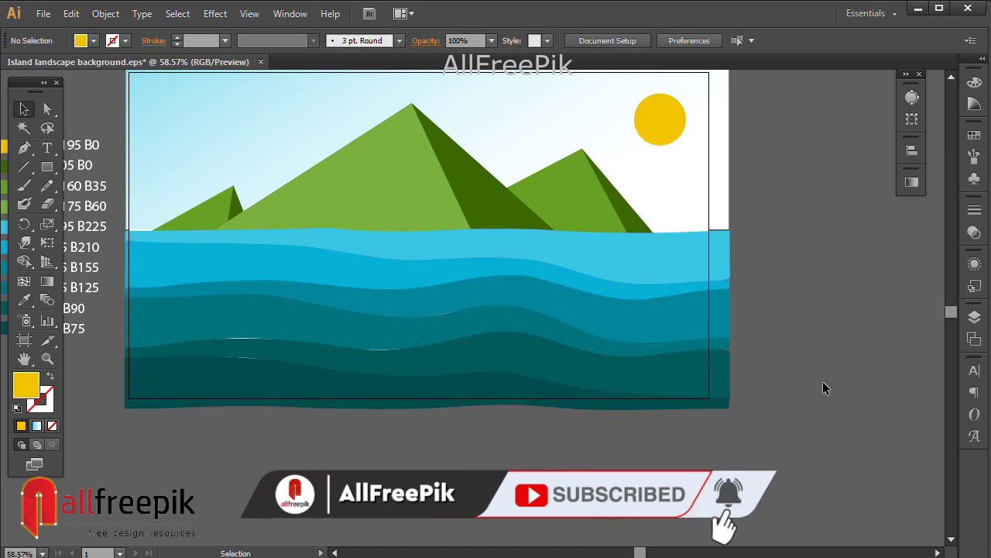
- Extend the sky rectangle down to meet the water
{"action": "left_click", "coordinate": [677, 267]}
{"action": "key", "text": "ctrl+shift+a"}
{"action": "left_click_drag", "start_coordinate": [300, 220], "coordinate": [323, 239]}
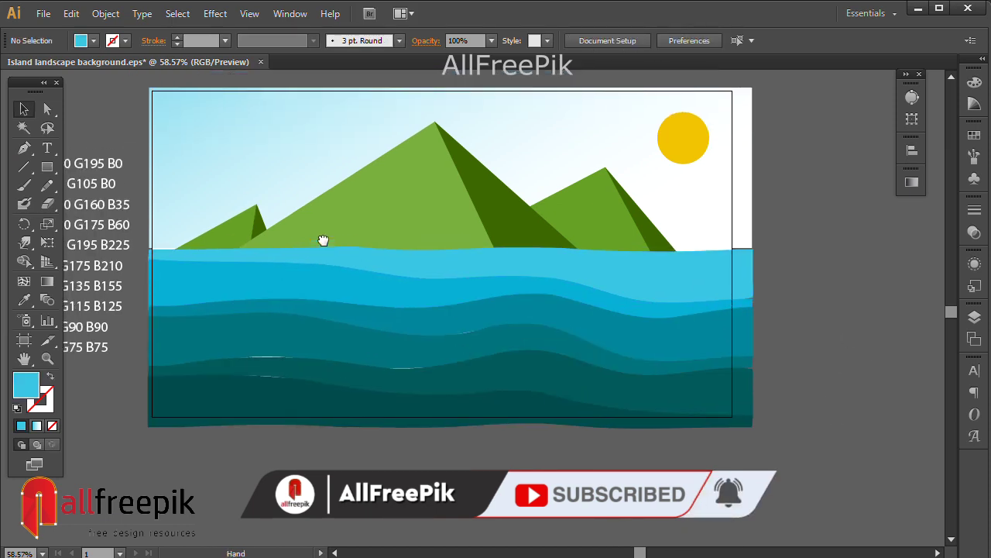
{"action": "left_click", "coordinate": [732, 236]}
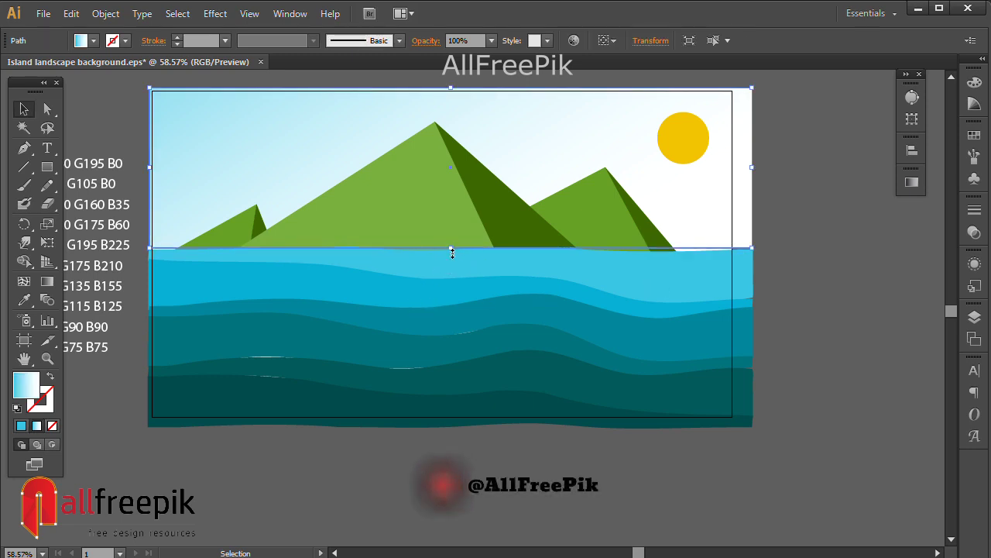
{"action": "left_click_drag", "start_coordinate": [450, 248], "coordinate": [450, 257]}
{"action": "left_click", "coordinate": [792, 341]}
{"action": "scroll", "coordinate": [786, 348], "scroll_direction": "up", "scroll_amount": 1}
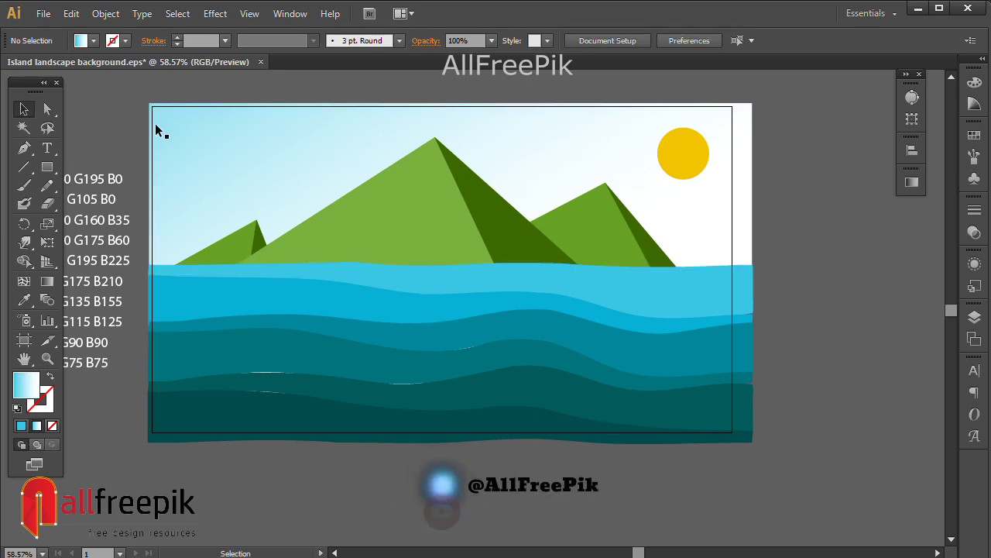
{"action": "key", "text": "ctrl+a"}
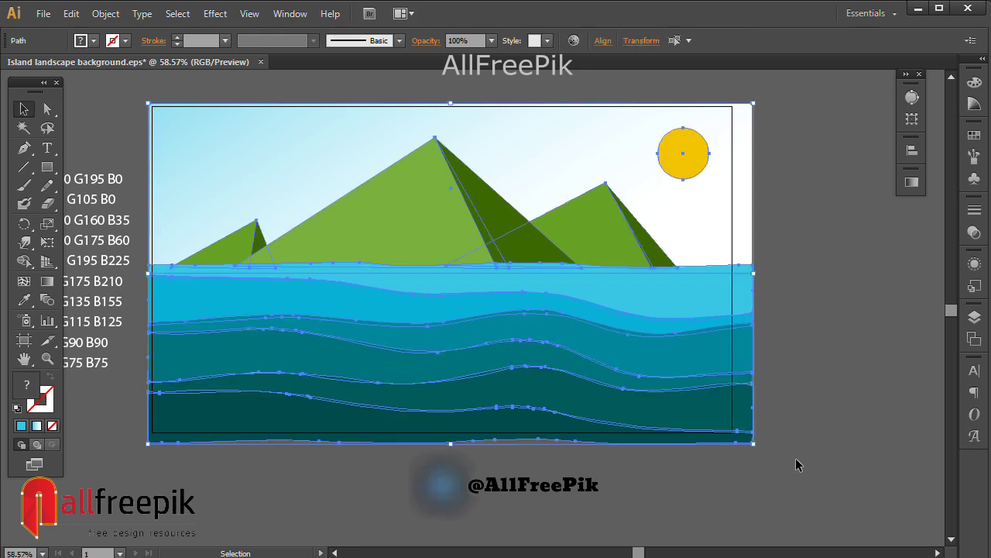
- Group all the landscape artwork together
{"action": "right_click", "coordinate": [283, 224]}
{"action": "left_click", "coordinate": [323, 299]}
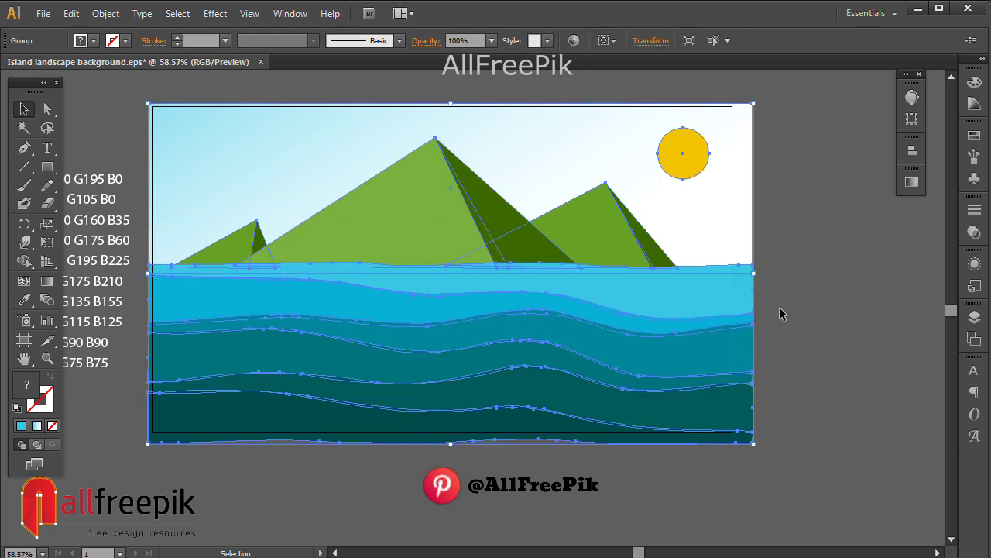
{"action": "left_click", "coordinate": [779, 312]}
- Draw a rectangle covering the whole artboard
{"action": "left_click", "coordinate": [47, 167]}
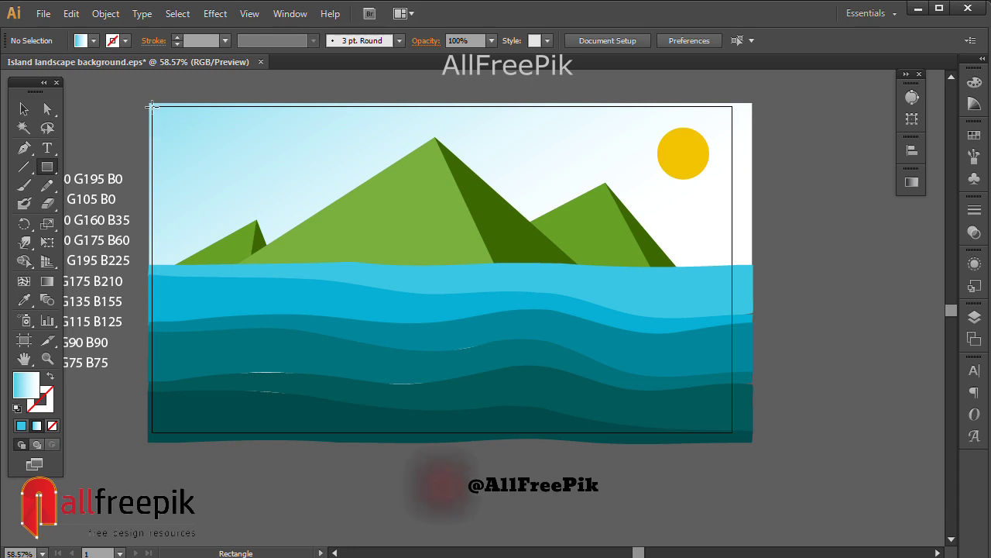
{"action": "mouse_move", "coordinate": [152, 106]}
{"action": "left_mouse_down"}
{"action": "mouse_move", "coordinate": [424, 327]}
{"action": "mouse_move", "coordinate": [736, 437]}
{"action": "left_mouse_up"}
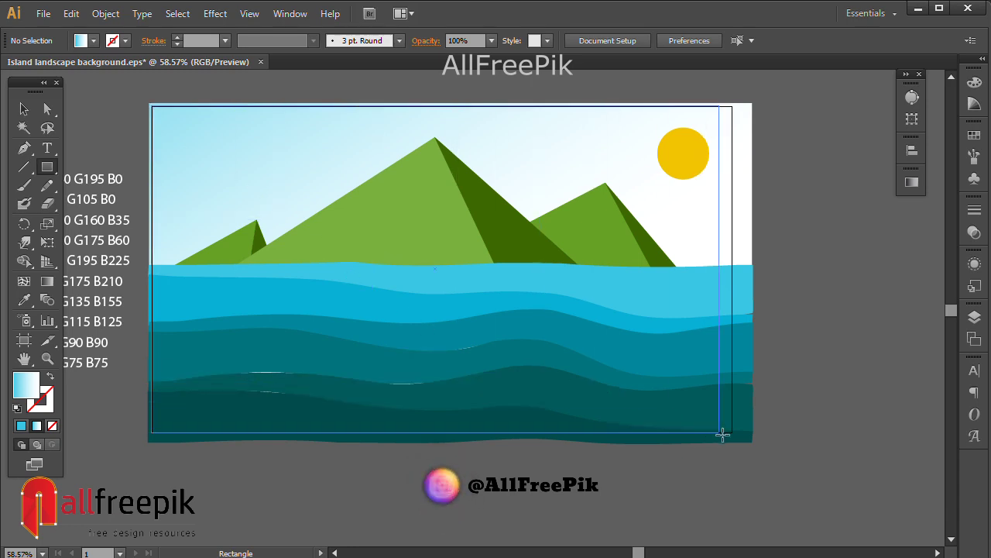
{"action": "left_click_drag", "start_coordinate": [735, 438], "coordinate": [733, 437]}
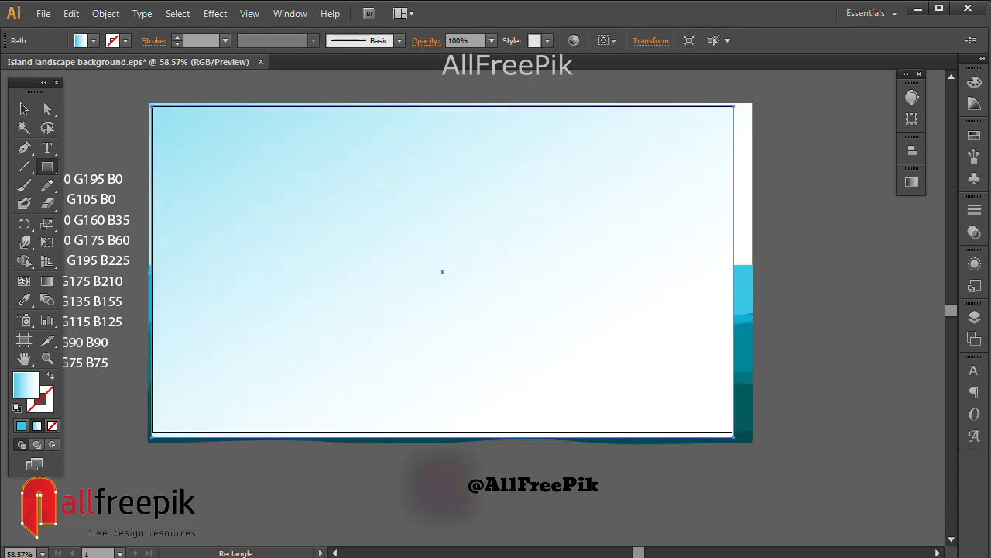
{"action": "left_click", "coordinate": [16, 113]}
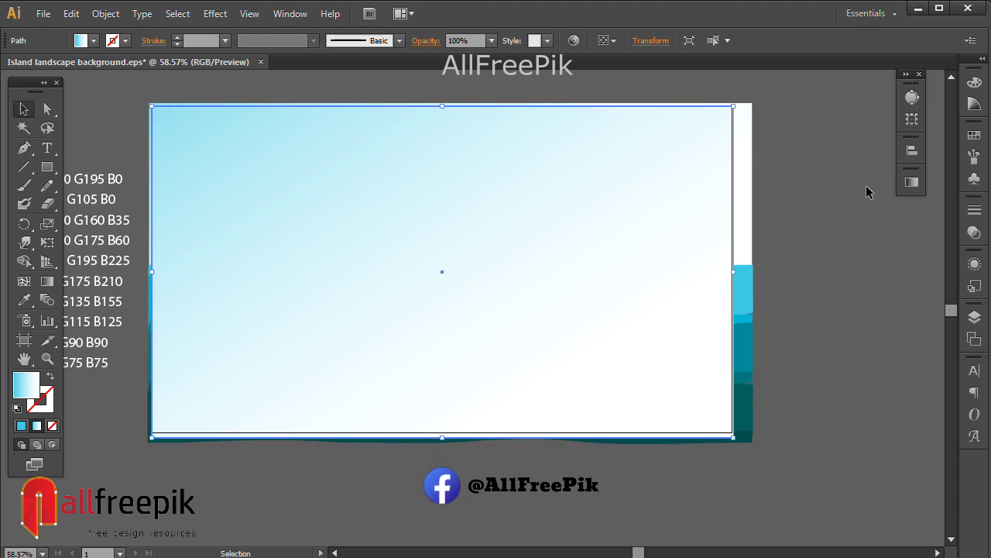
{"action": "left_click", "coordinate": [834, 103]}
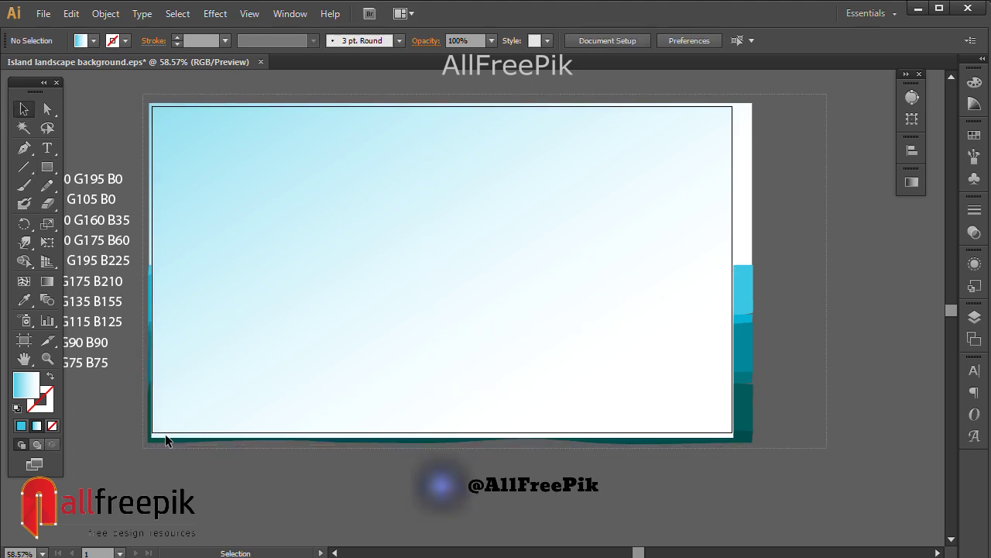
- Select everything and make a clipping mask from the artboard rectangle
{"action": "key", "text": "ctrl+a"}
{"action": "right_click", "coordinate": [314, 250]}
{"action": "left_click", "coordinate": [377, 340]}
{"action": "left_click", "coordinate": [756, 295]}
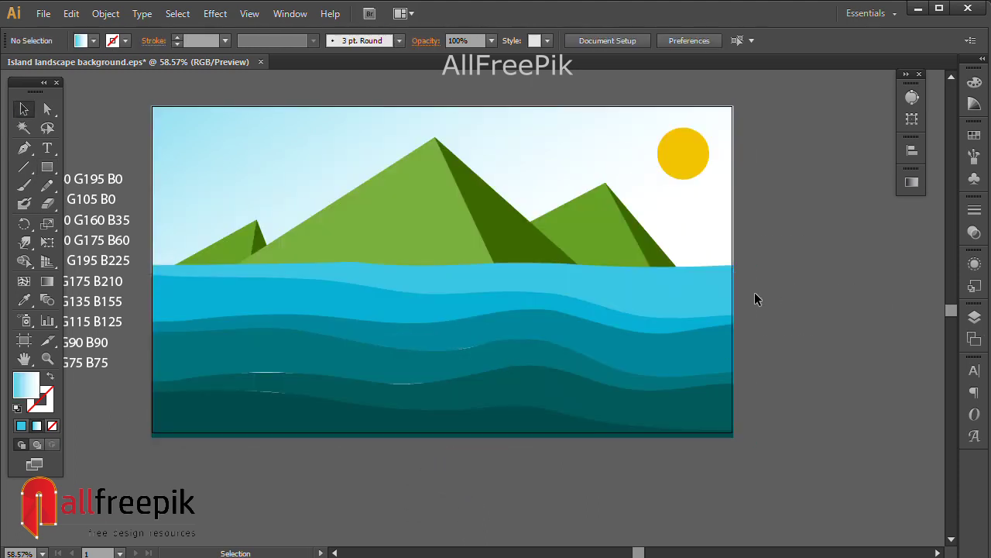
{"action": "left_click", "coordinate": [47, 109]}
{"action": "left_click_drag", "start_coordinate": [143, 106], "coordinate": [794, 448]}
- Extend the clip group's bottom edge a few pixels down so the darkest sea band passes the artboard
{"action": "key", "text": "v"}
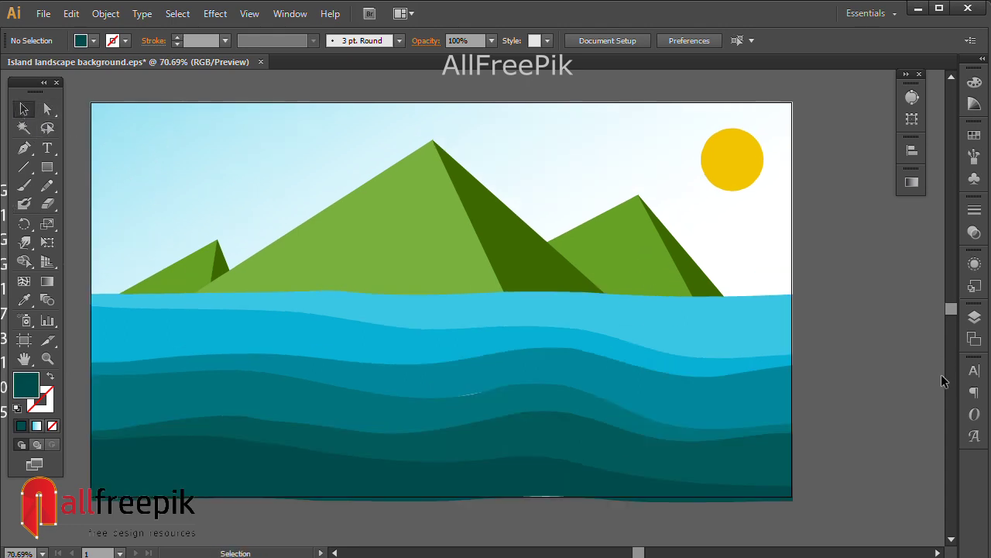
{"action": "left_click", "coordinate": [516, 480]}
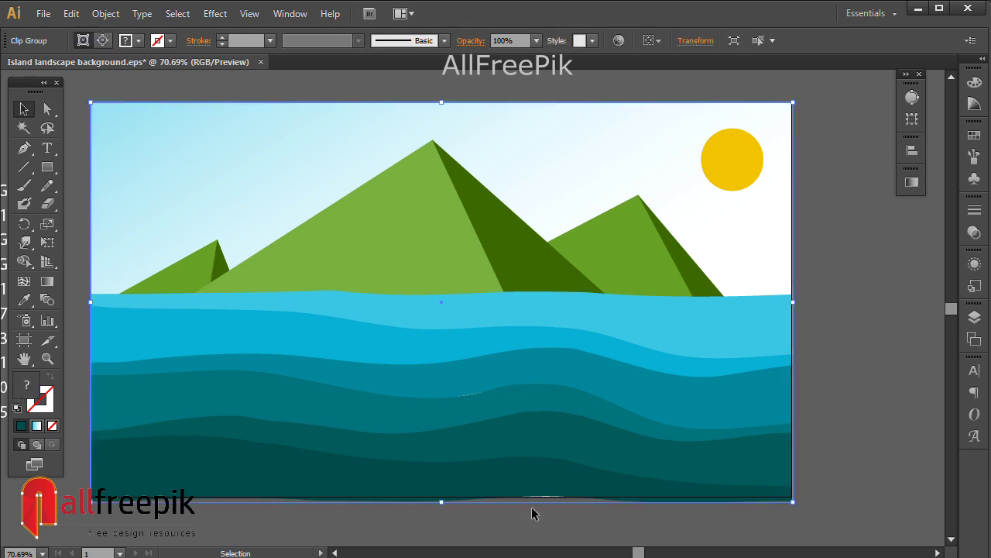
{"action": "left_click_drag", "start_coordinate": [441, 503], "coordinate": [441, 506]}
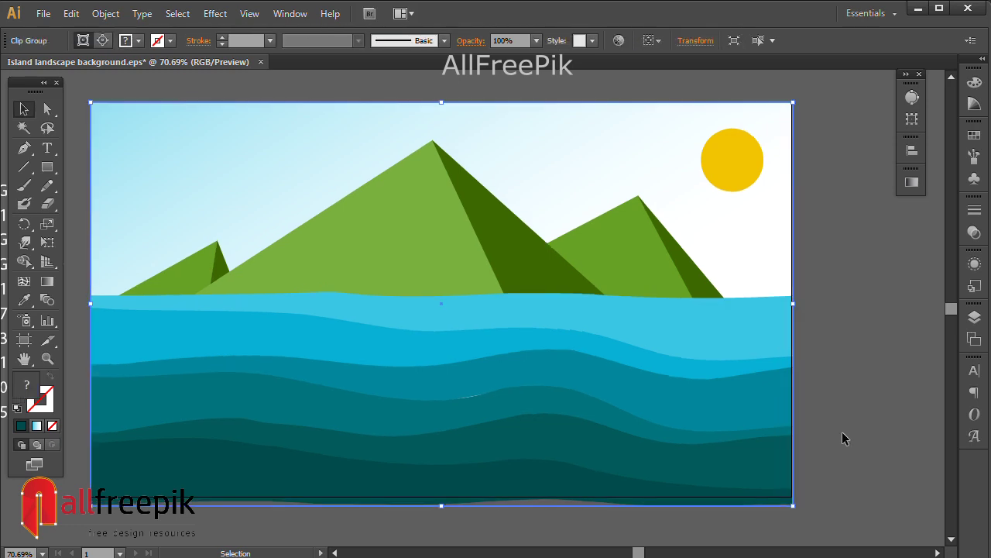
{"action": "left_click", "coordinate": [837, 420]}
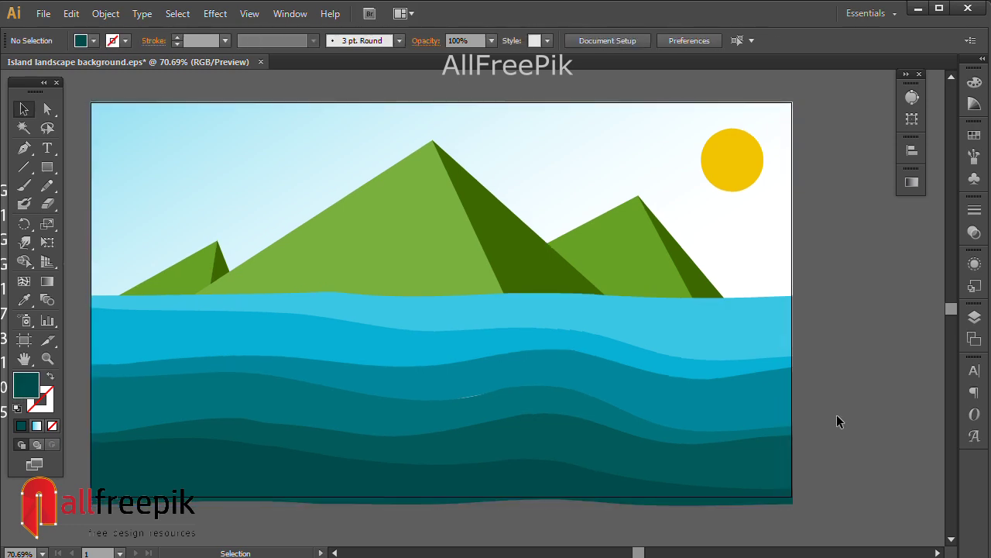